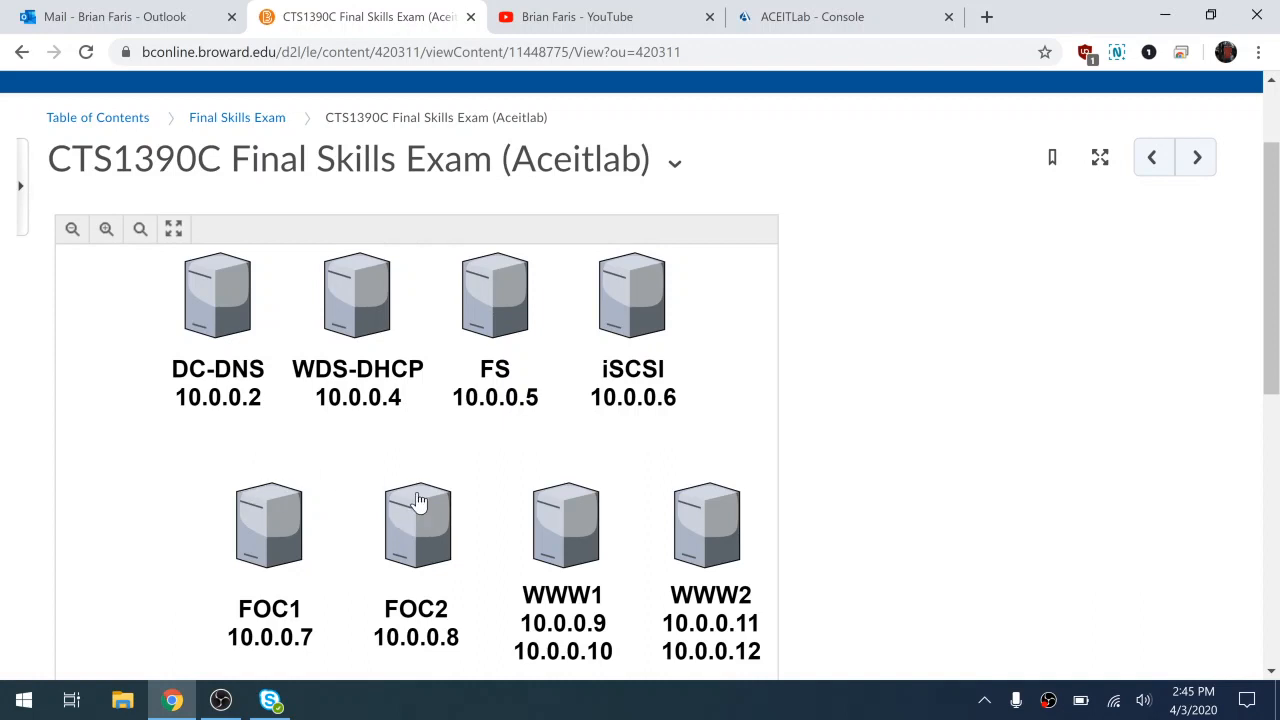
# Switch from the Brightspace exam page to the 'ACEITLab - Console' browser tab
pyautogui.click(812, 18)
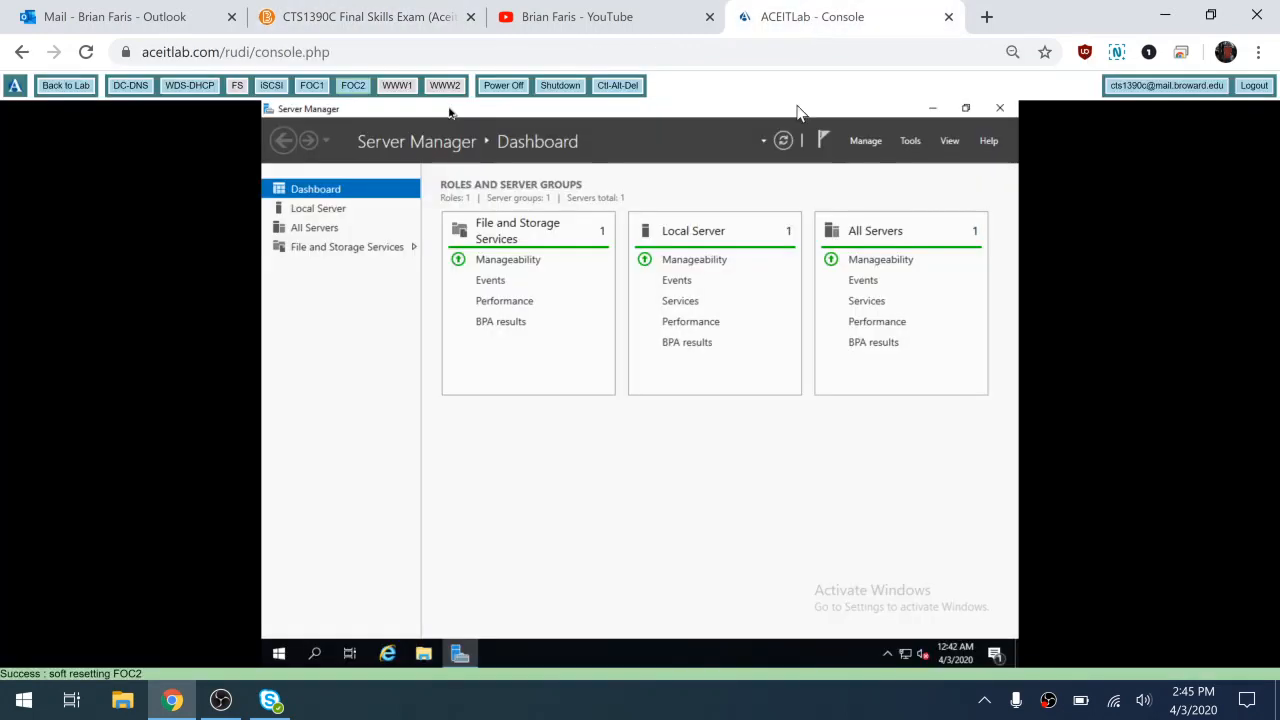
# Go back to the lab overview and open the FOC1 virtual machine's console
pyautogui.click(67, 88)
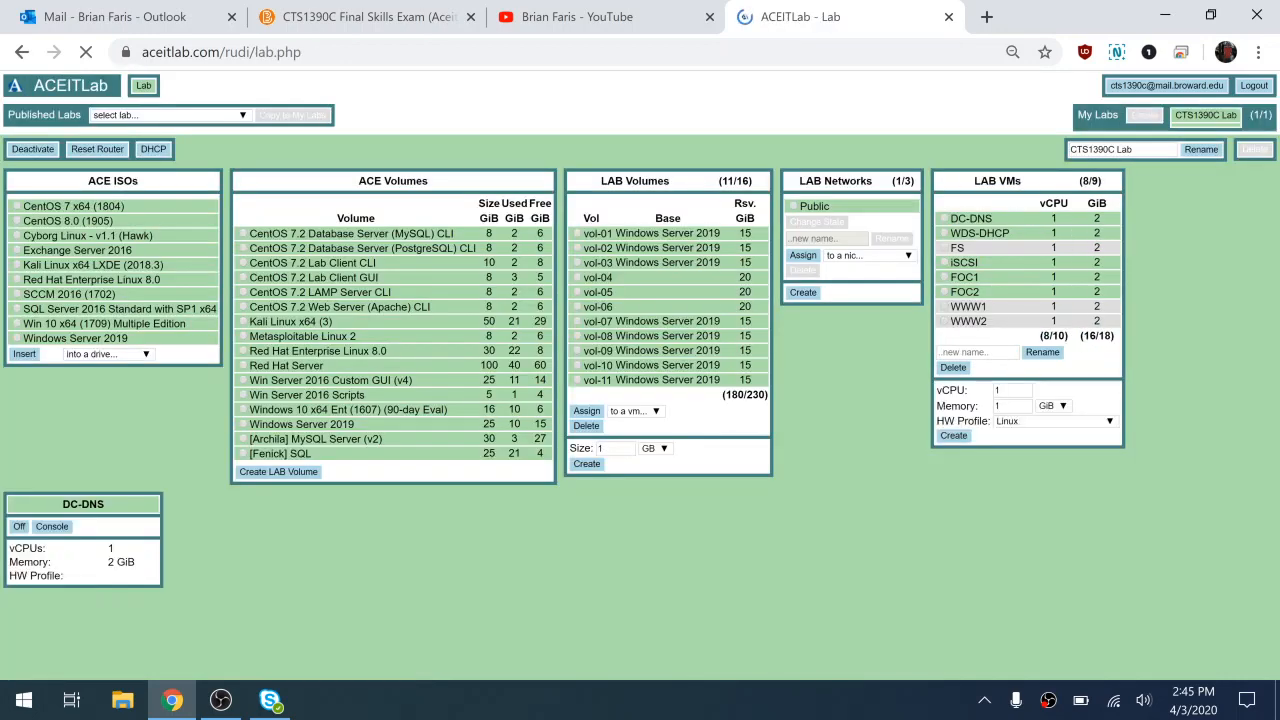
pyautogui.scroll(-1, 632, 375)
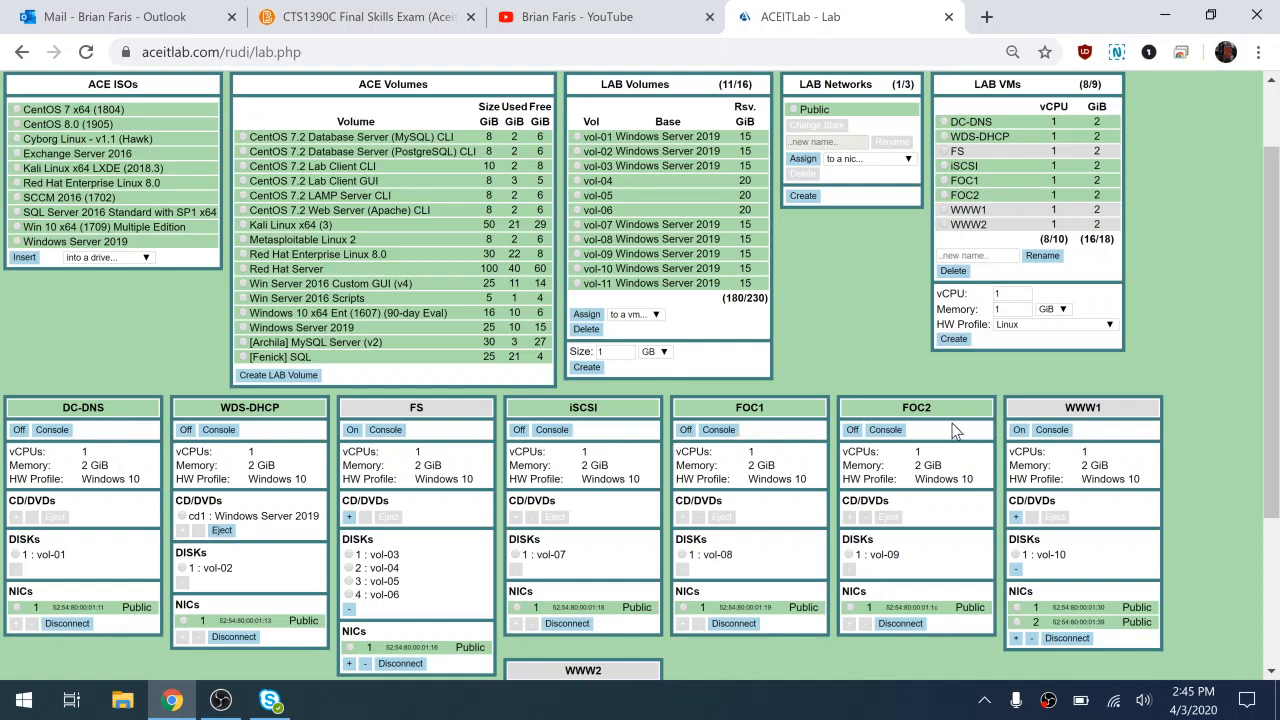
pyautogui.scroll(-1, 784, 482)
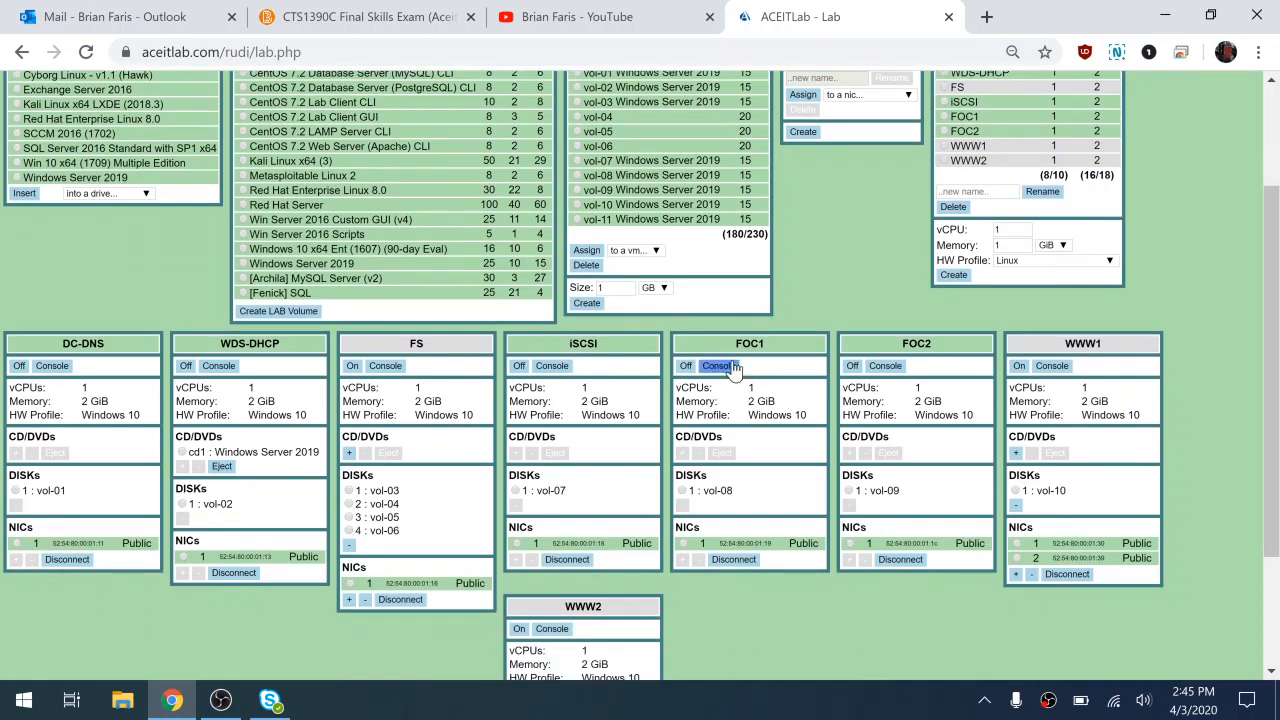
pyautogui.click(728, 369)
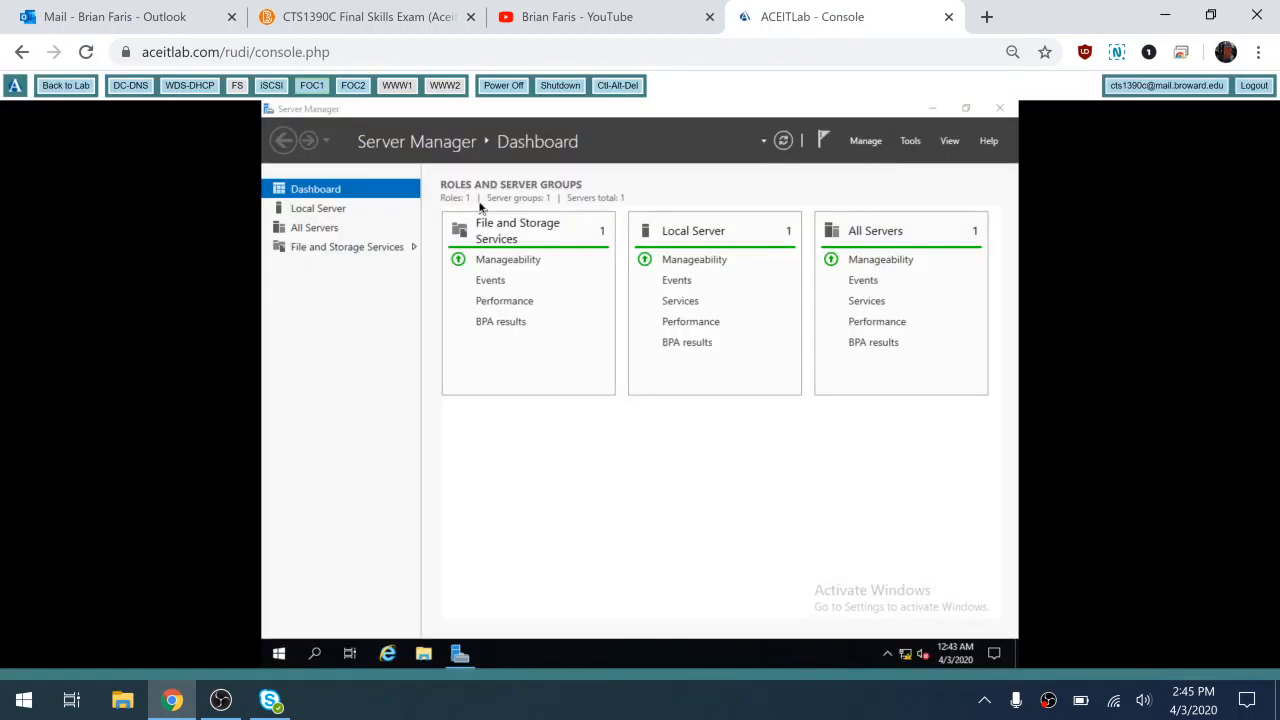
# Open the Add Roles and Features wizard on FOC1, backing out of the Remove wizard
pyautogui.click(318, 208)
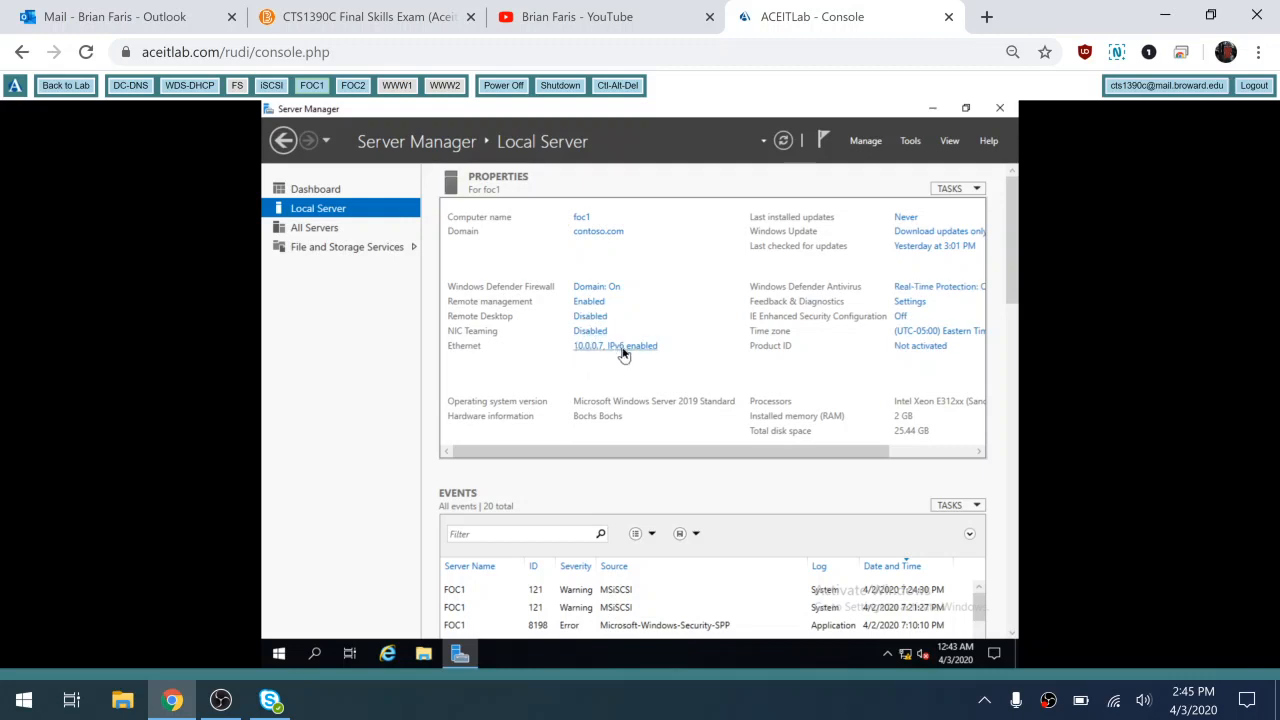
pyautogui.click(855, 145)
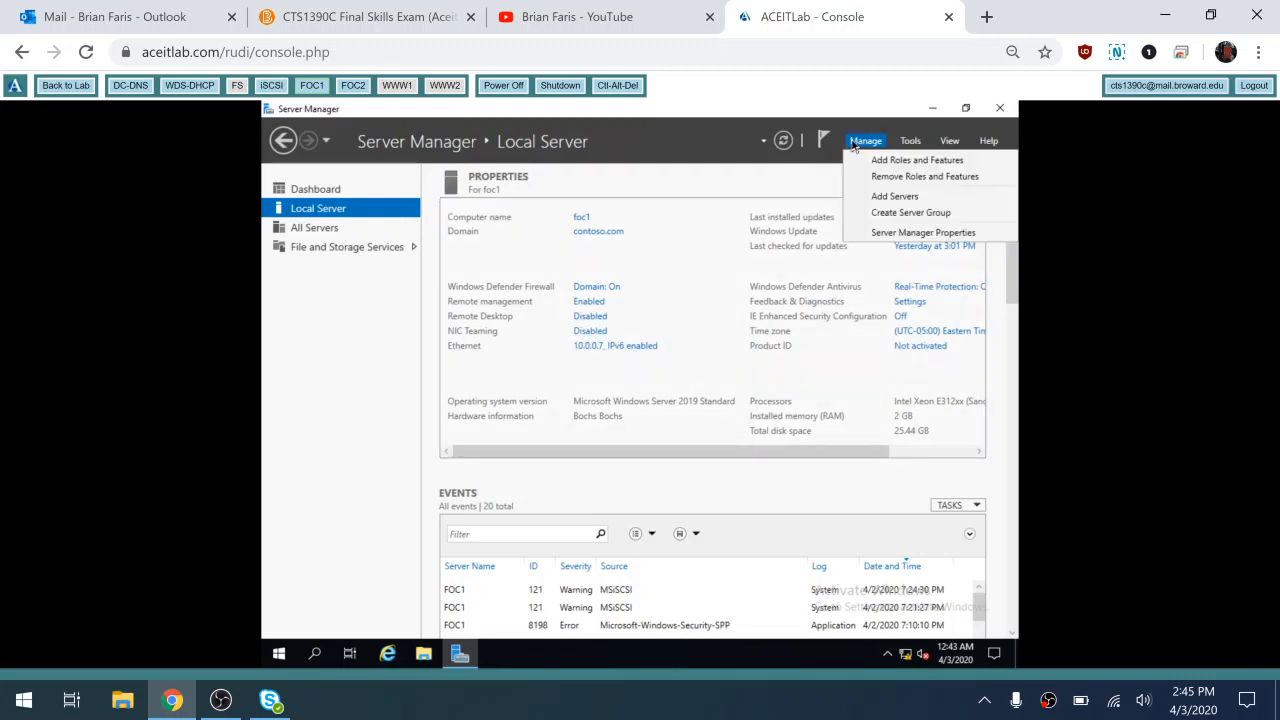
pyautogui.click(914, 176)
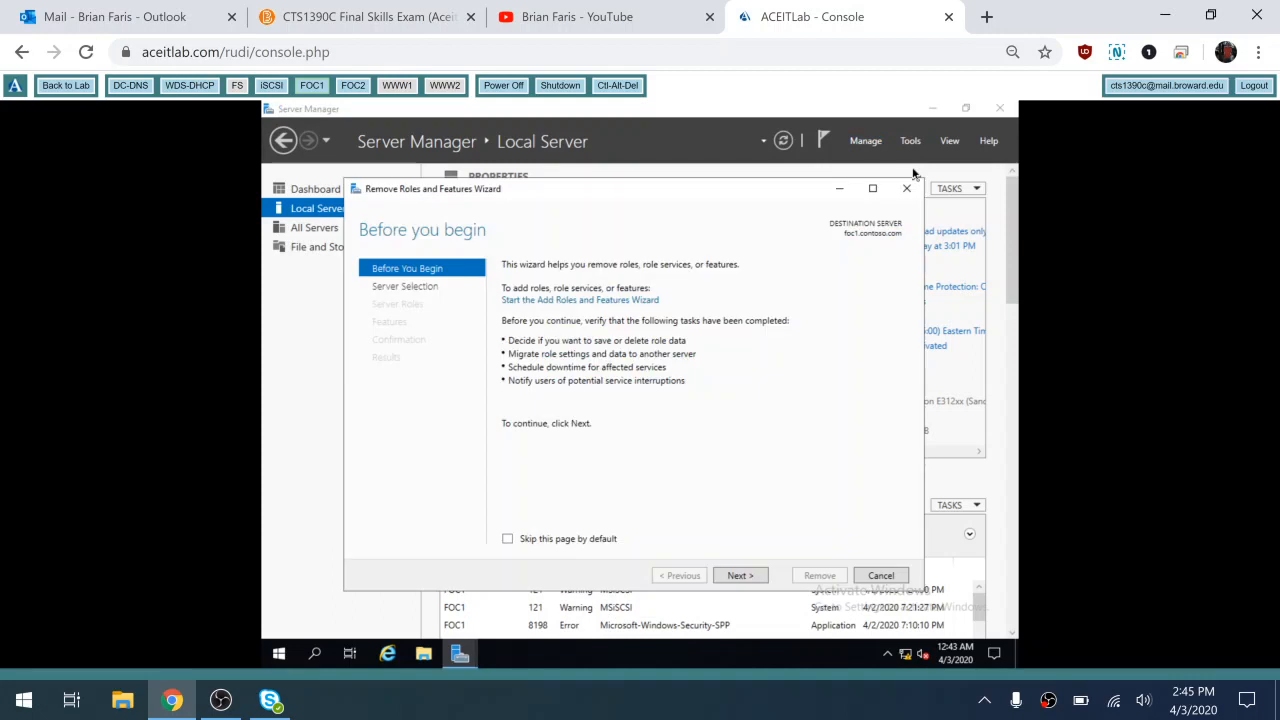
pyautogui.click(888, 574)
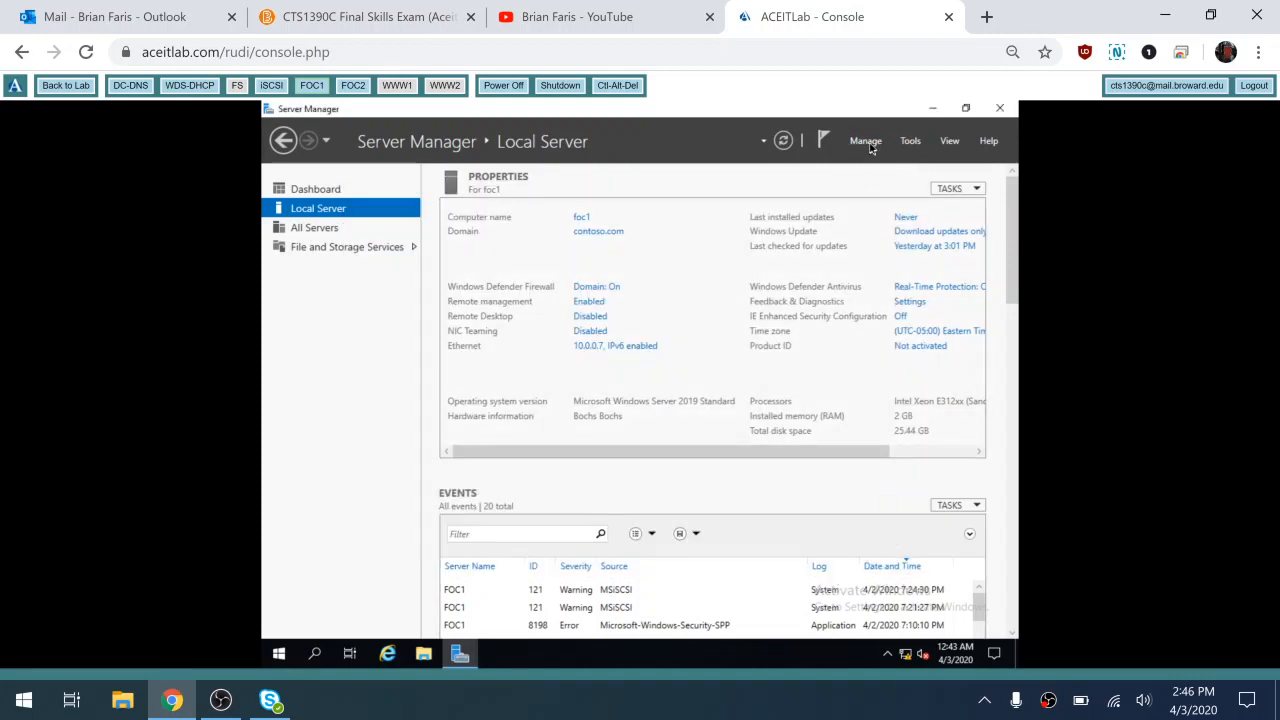
pyautogui.click(868, 145)
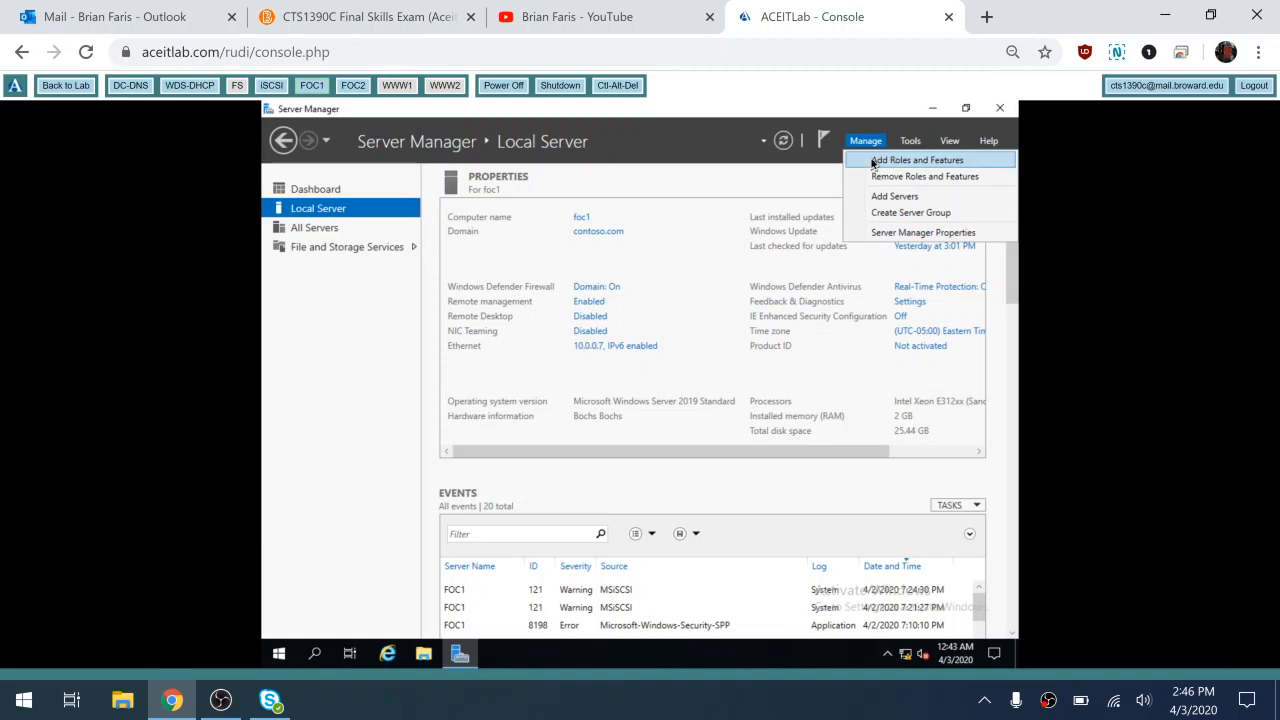
pyautogui.click(872, 162)
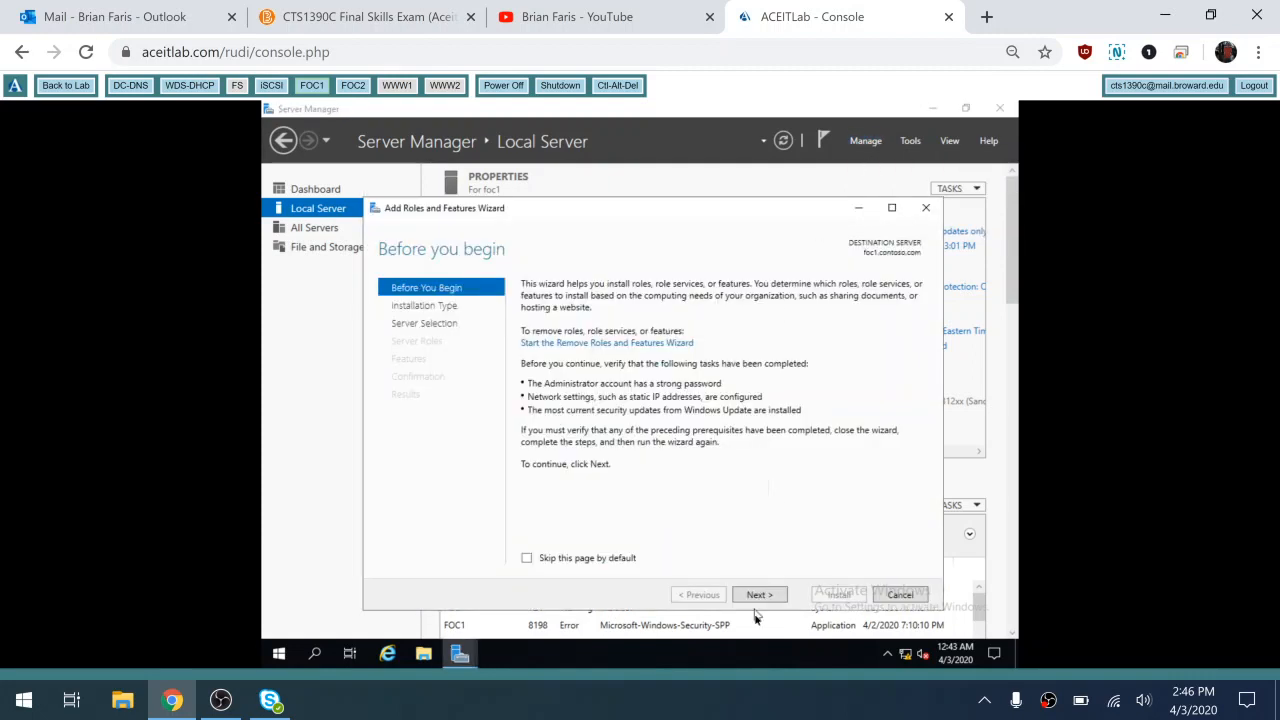
# Install Failover Clustering with management tools on foc1, allowing automatic restart, then switch to FOC2
pyautogui.click(762, 596)
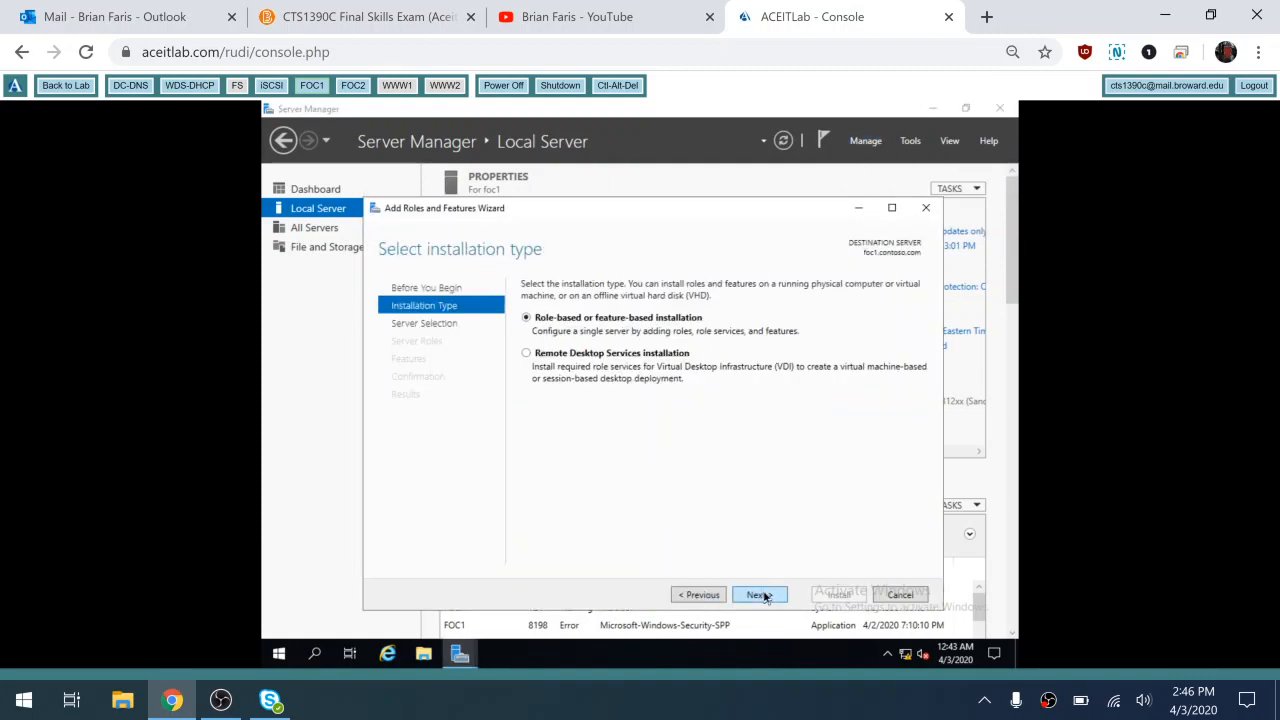
pyautogui.click(762, 596)
pyautogui.click(762, 596)
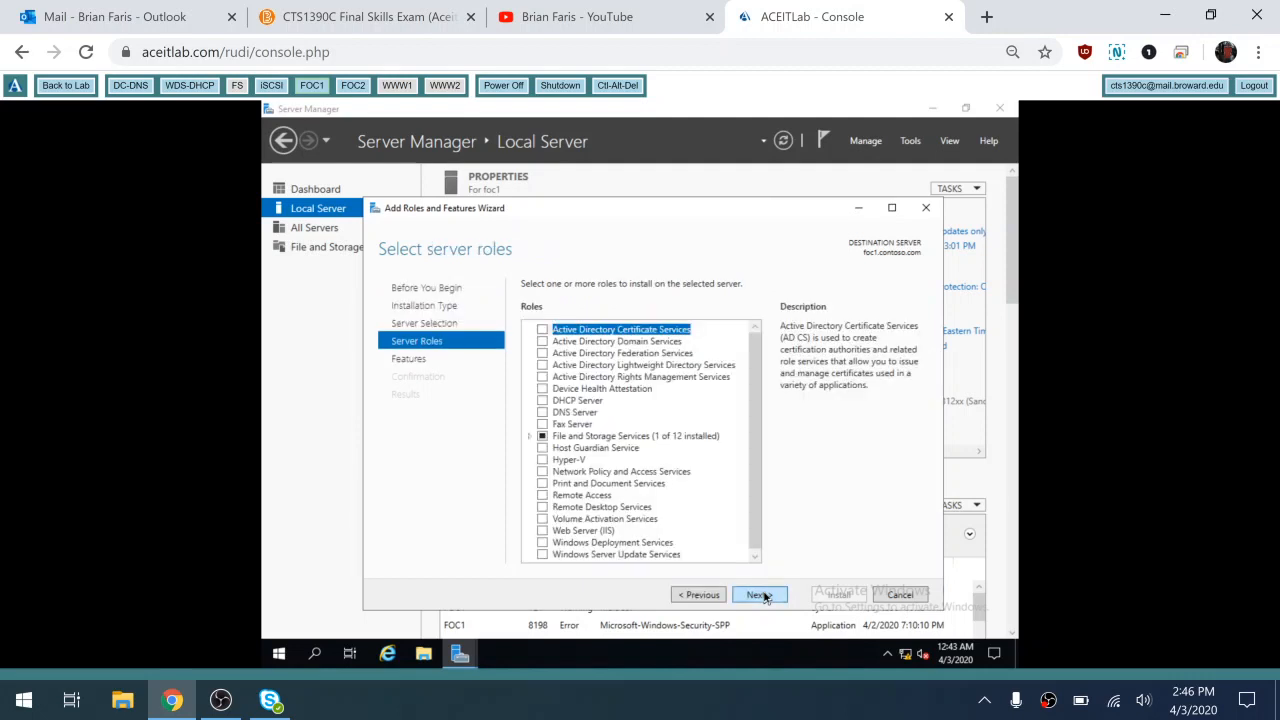
pyautogui.click(762, 596)
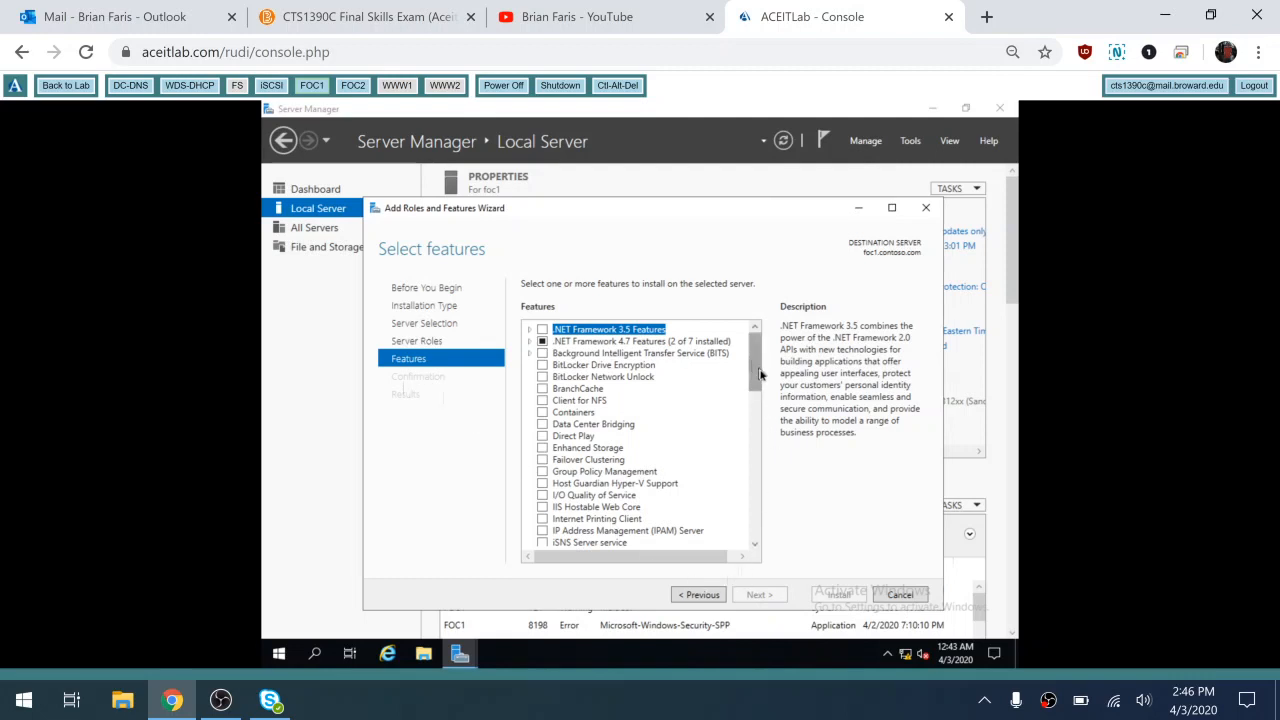
pyautogui.click(542, 460)
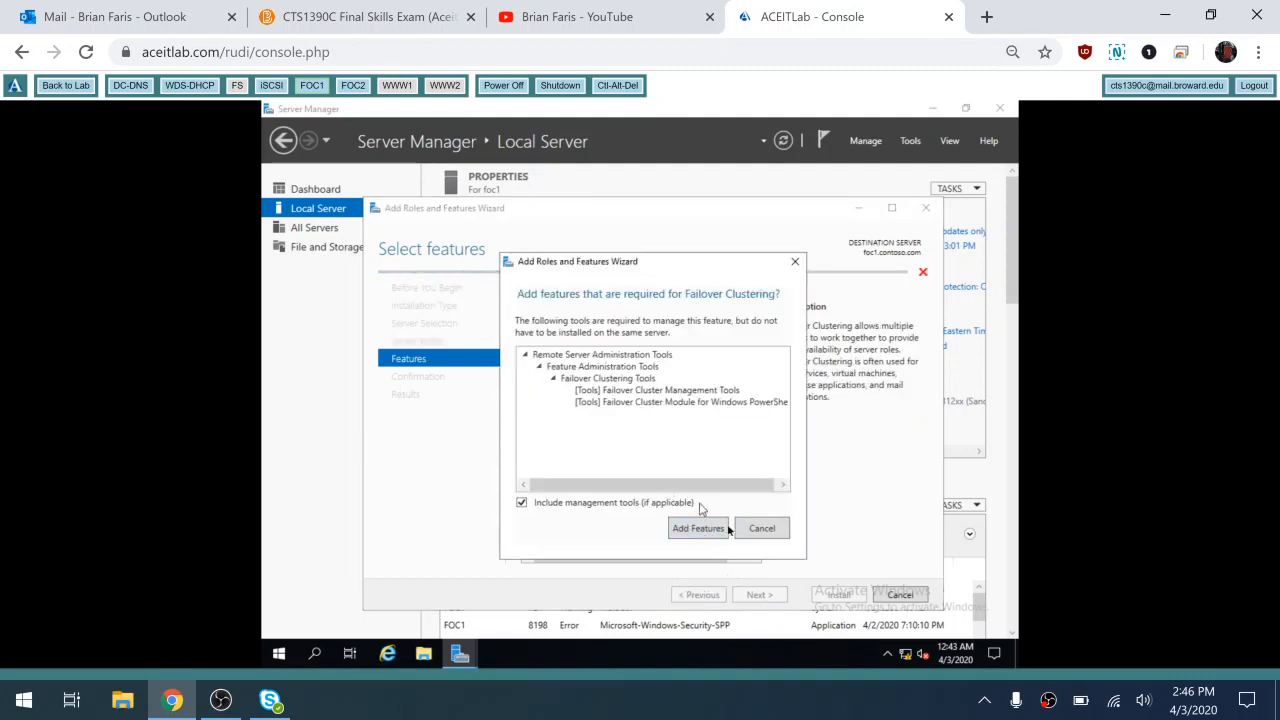
pyautogui.click(700, 529)
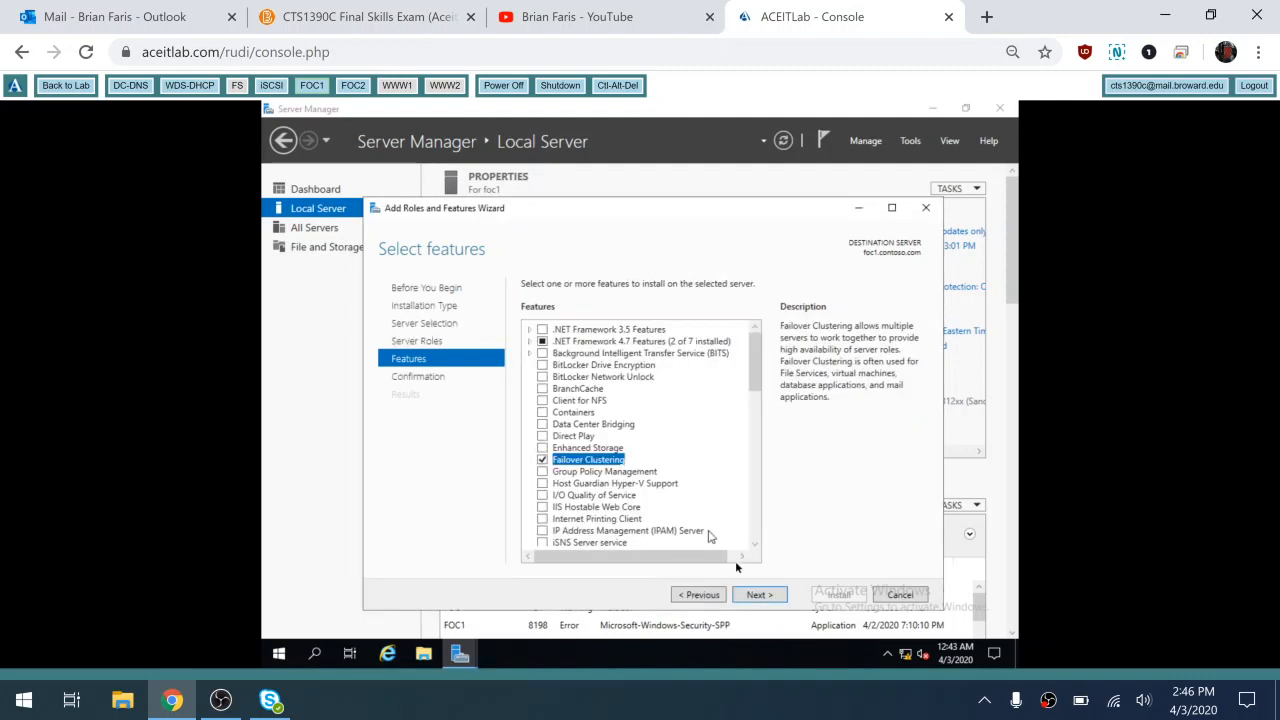
pyautogui.click(755, 596)
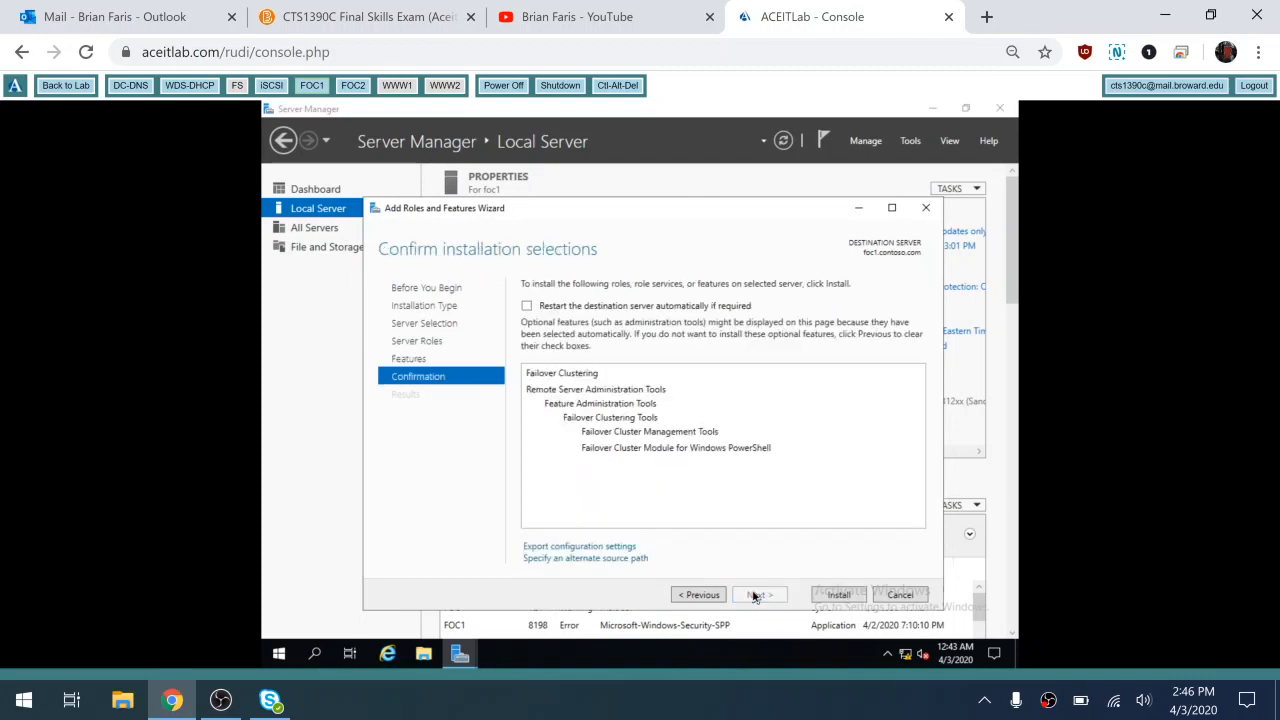
pyautogui.click(634, 309)
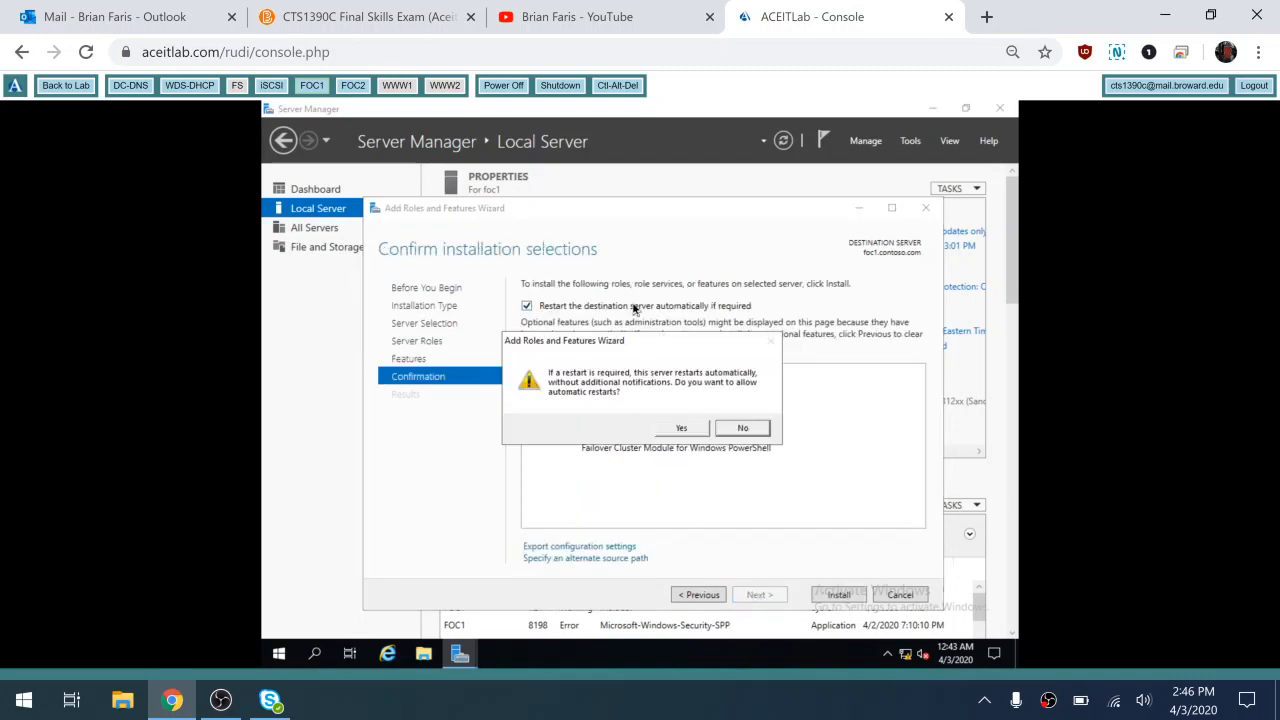
pyautogui.click(681, 430)
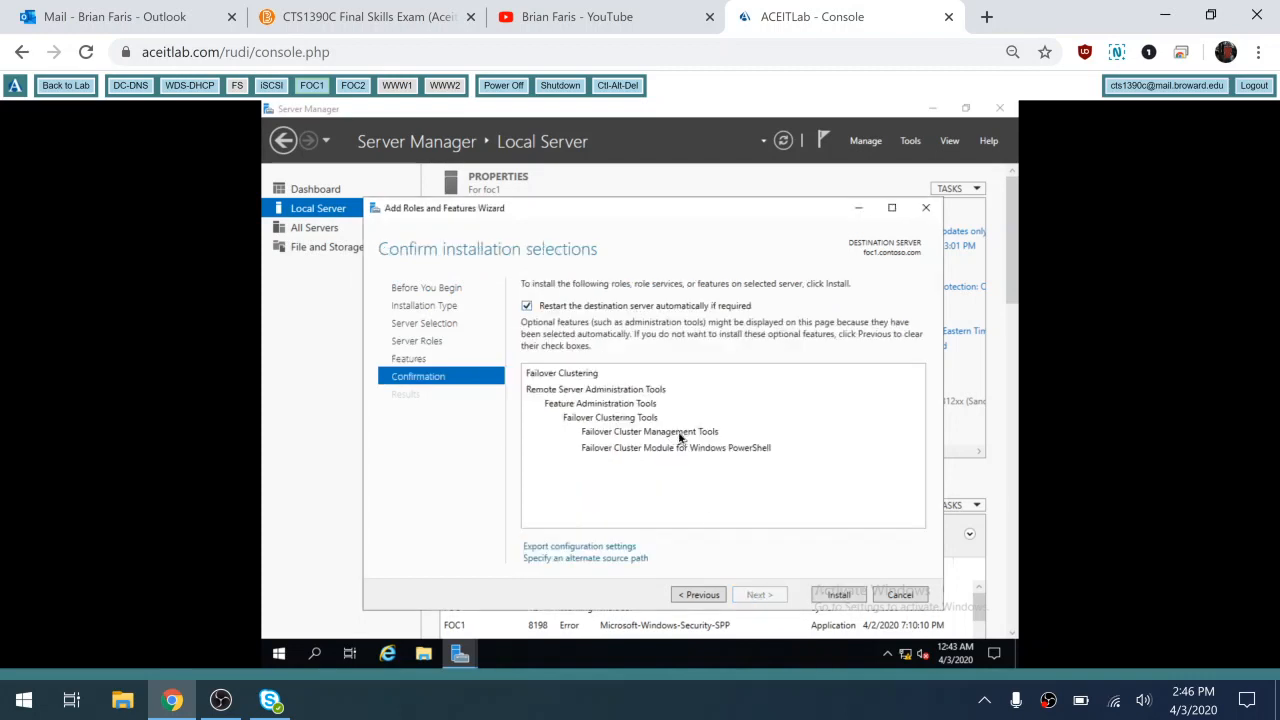
pyautogui.click(837, 594)
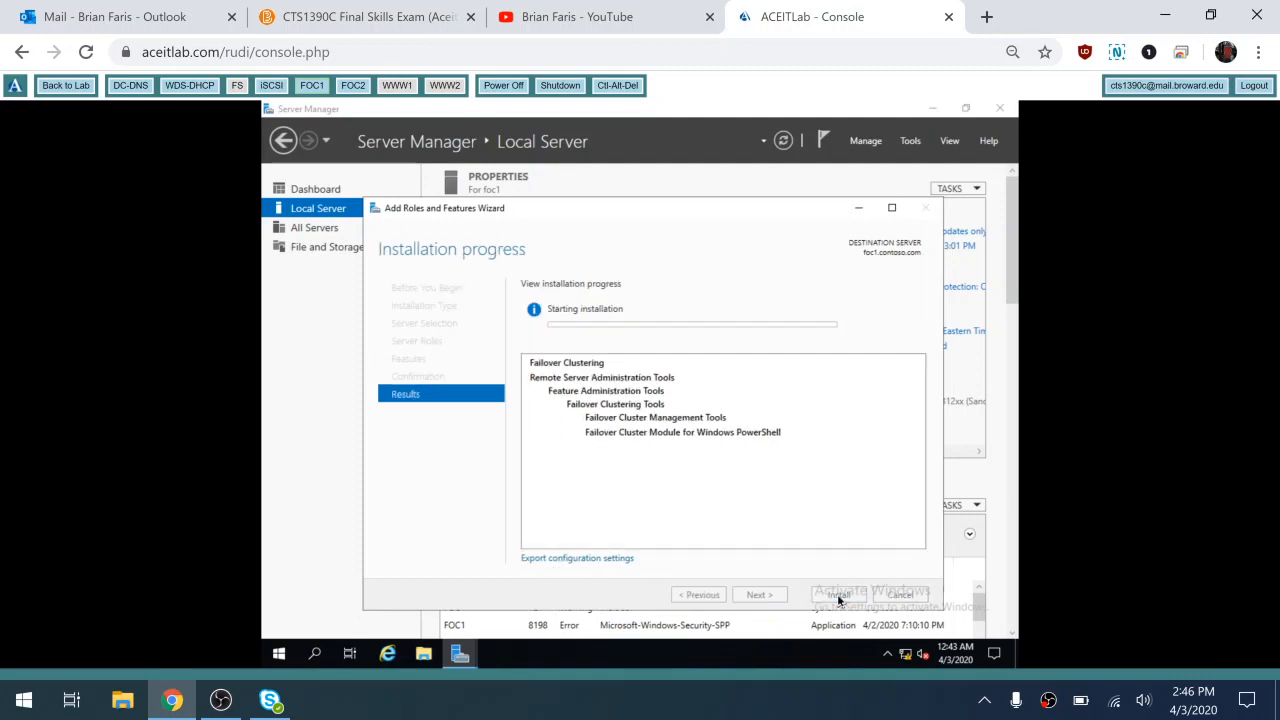
pyautogui.click(355, 88)
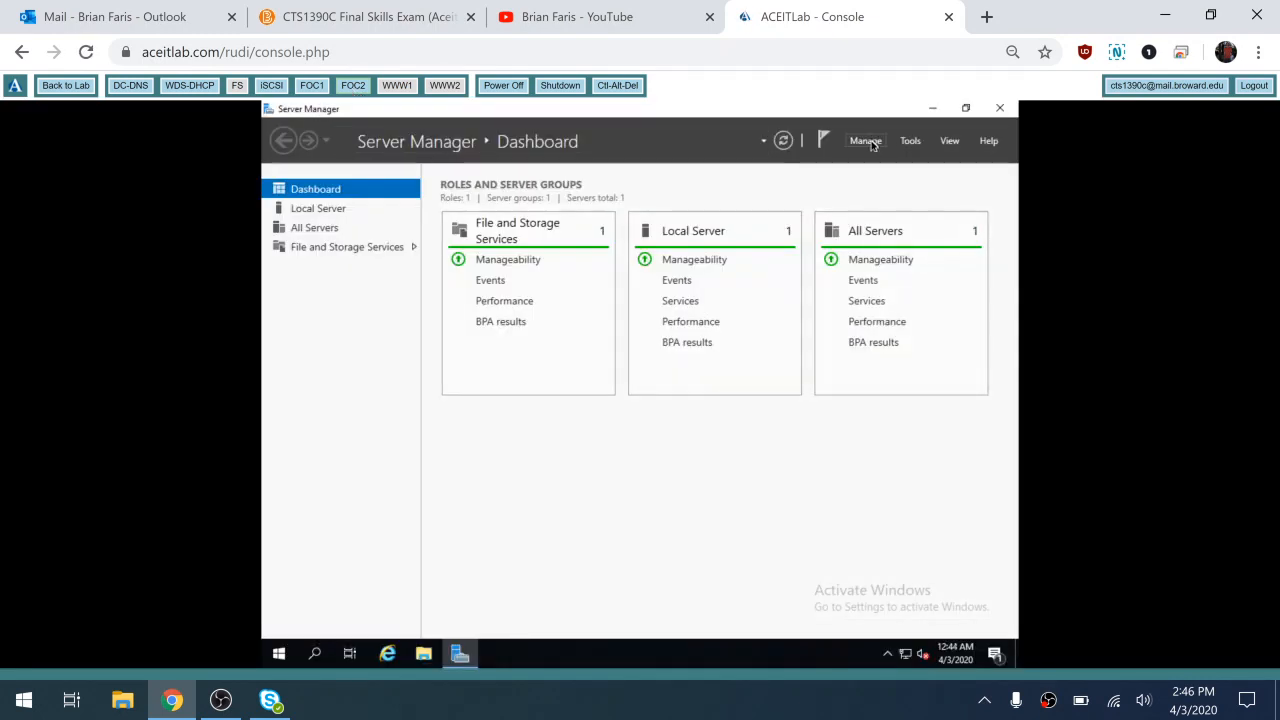
# On foc2, install Failover Clustering plus its management tools with automatic restart enabled
pyautogui.click(866, 141)
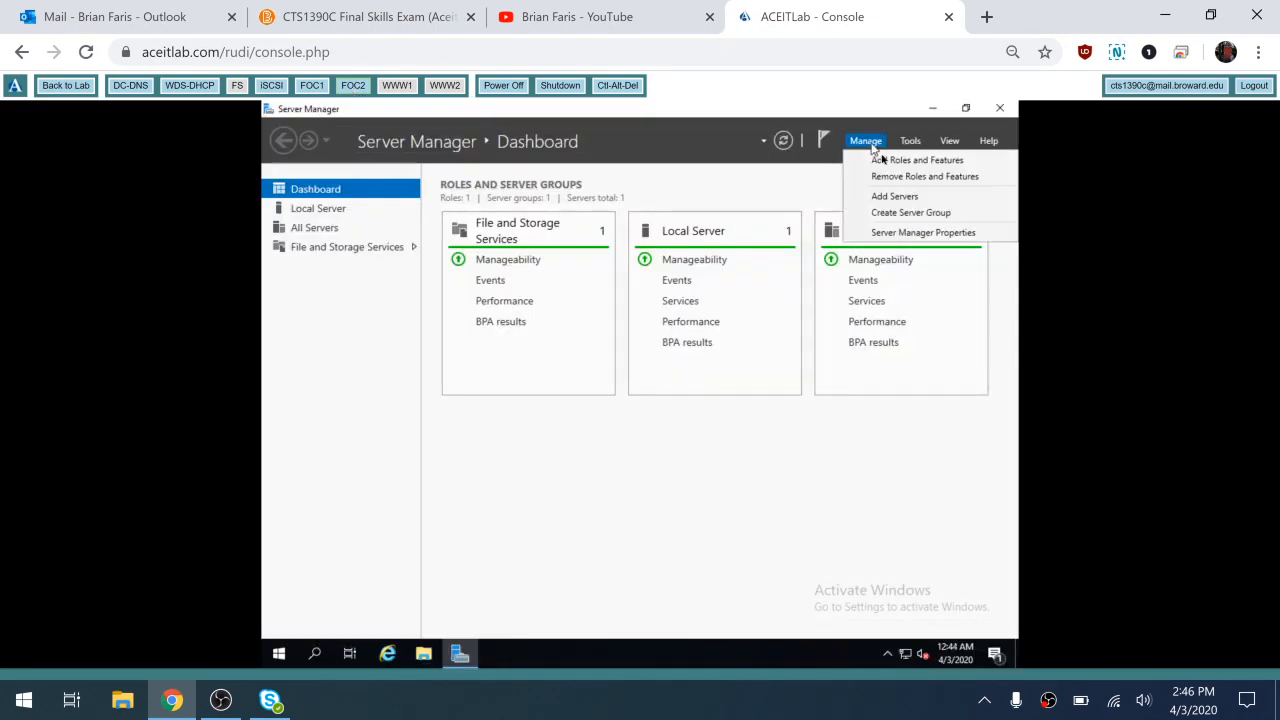
pyautogui.click(884, 165)
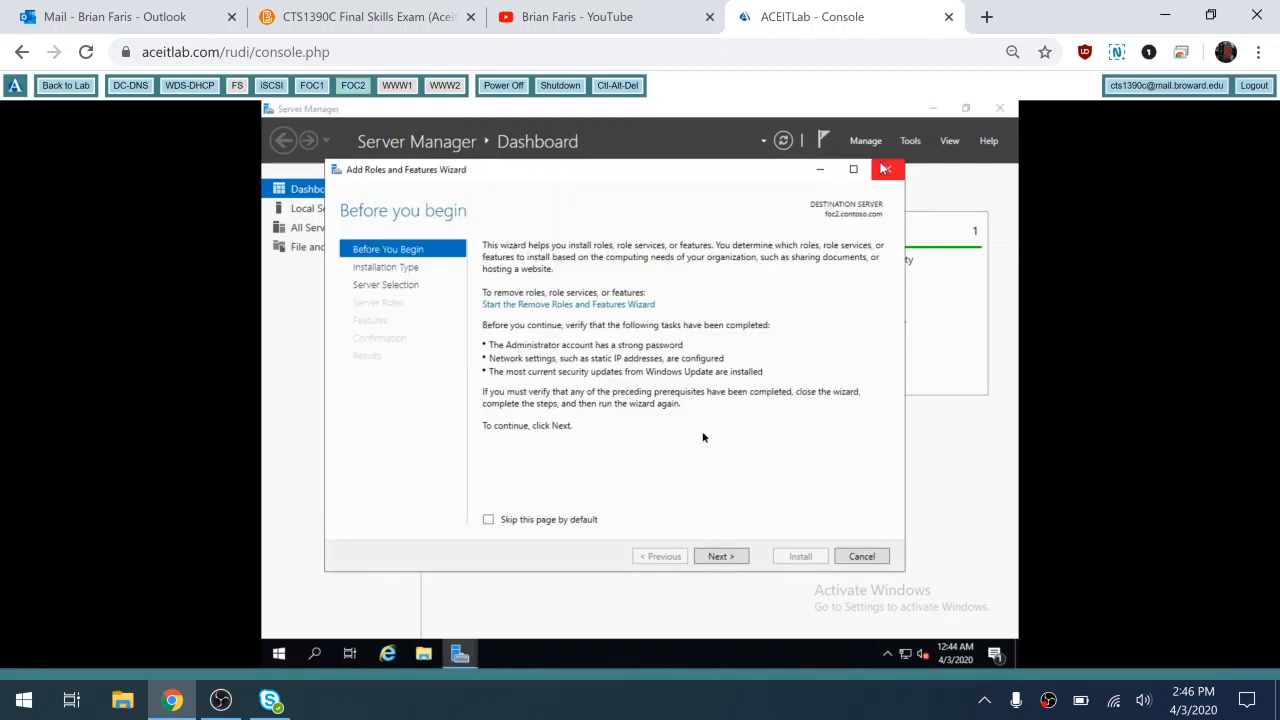
pyautogui.click(721, 560)
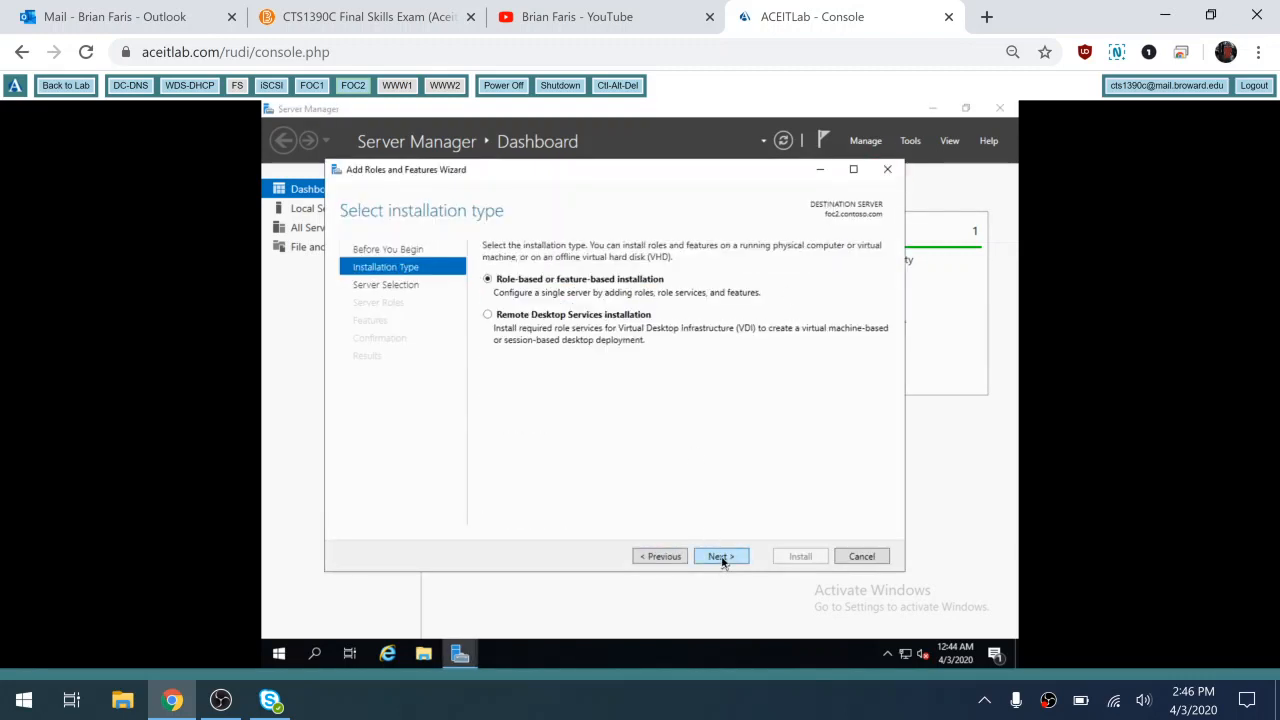
pyautogui.click(721, 559)
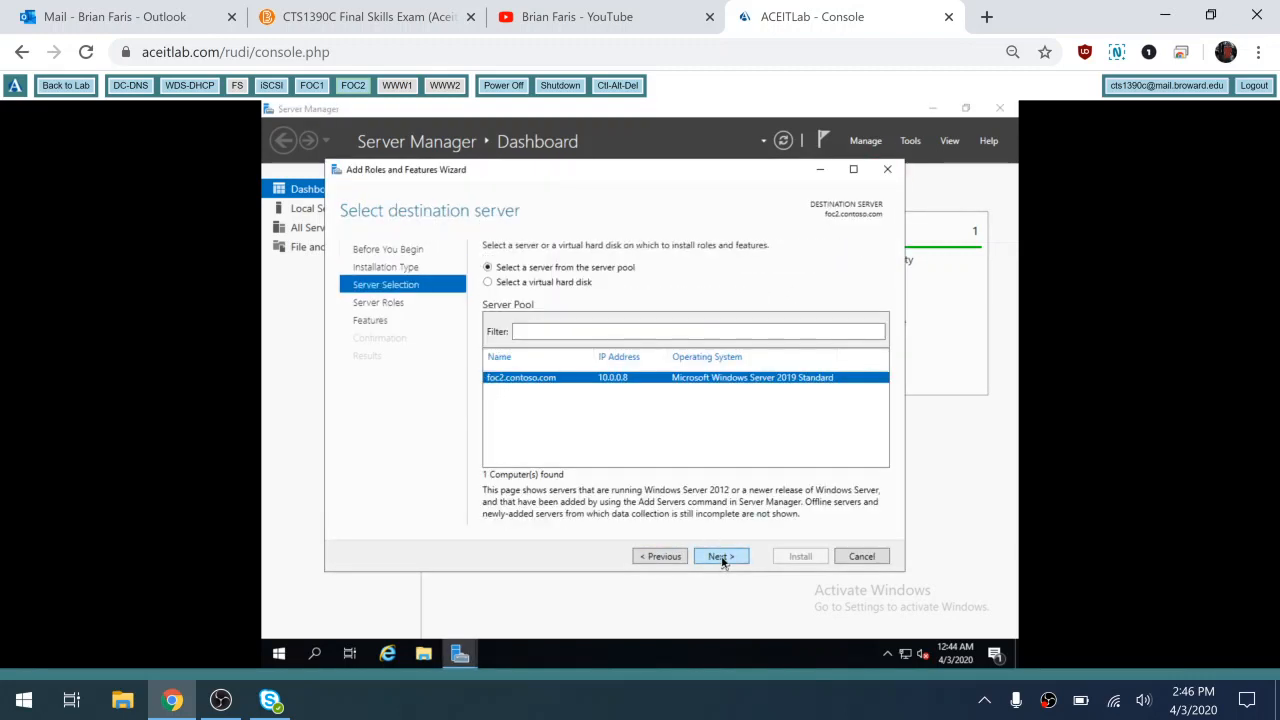
pyautogui.click(721, 559)
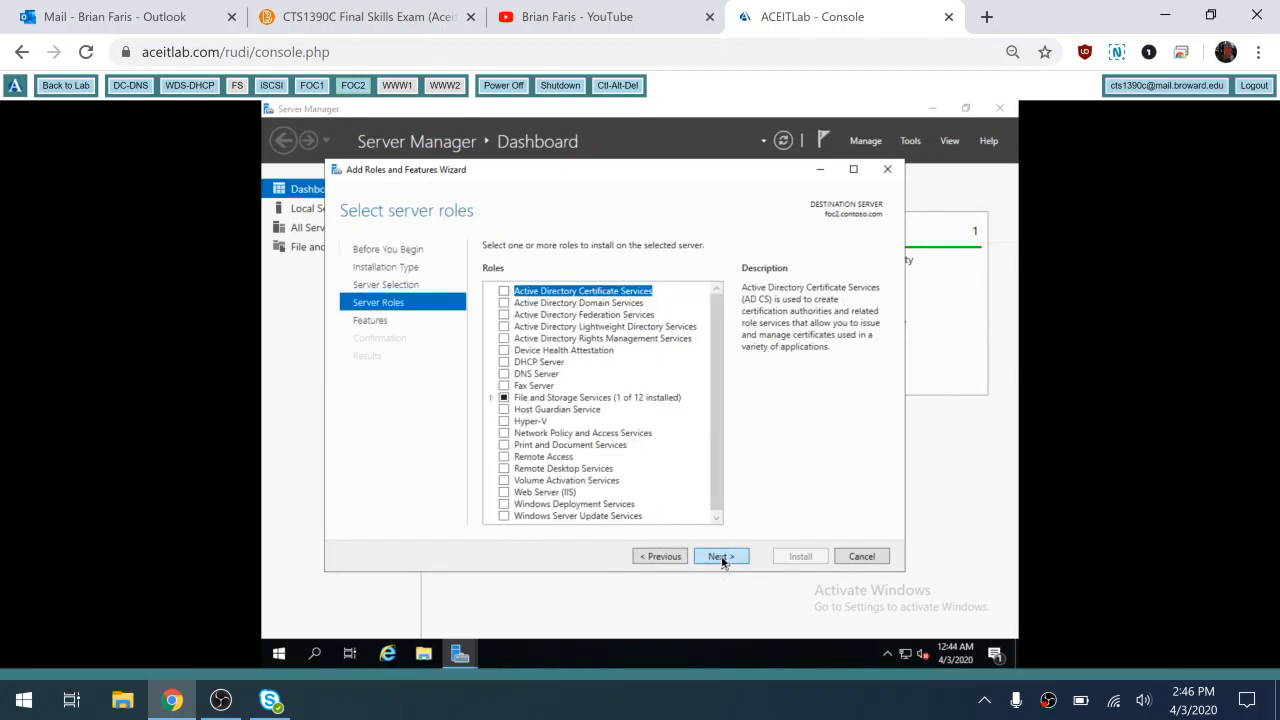
pyautogui.click(721, 559)
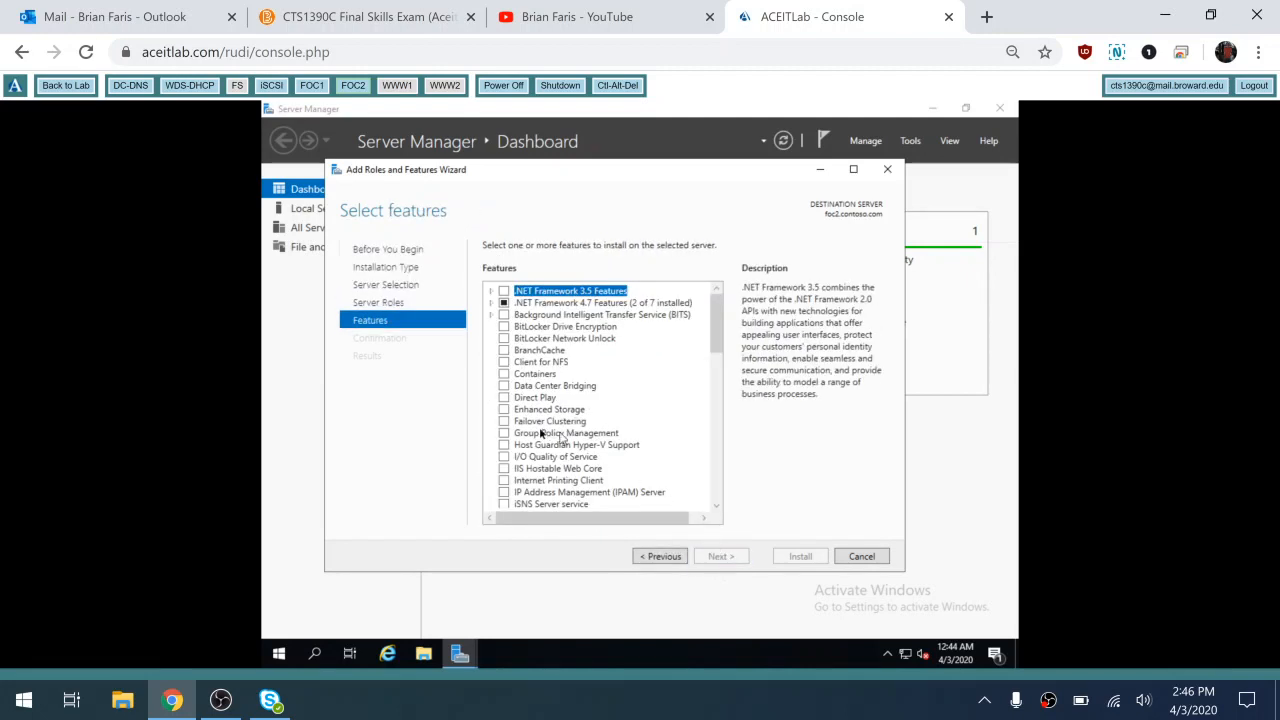
pyautogui.click(505, 422)
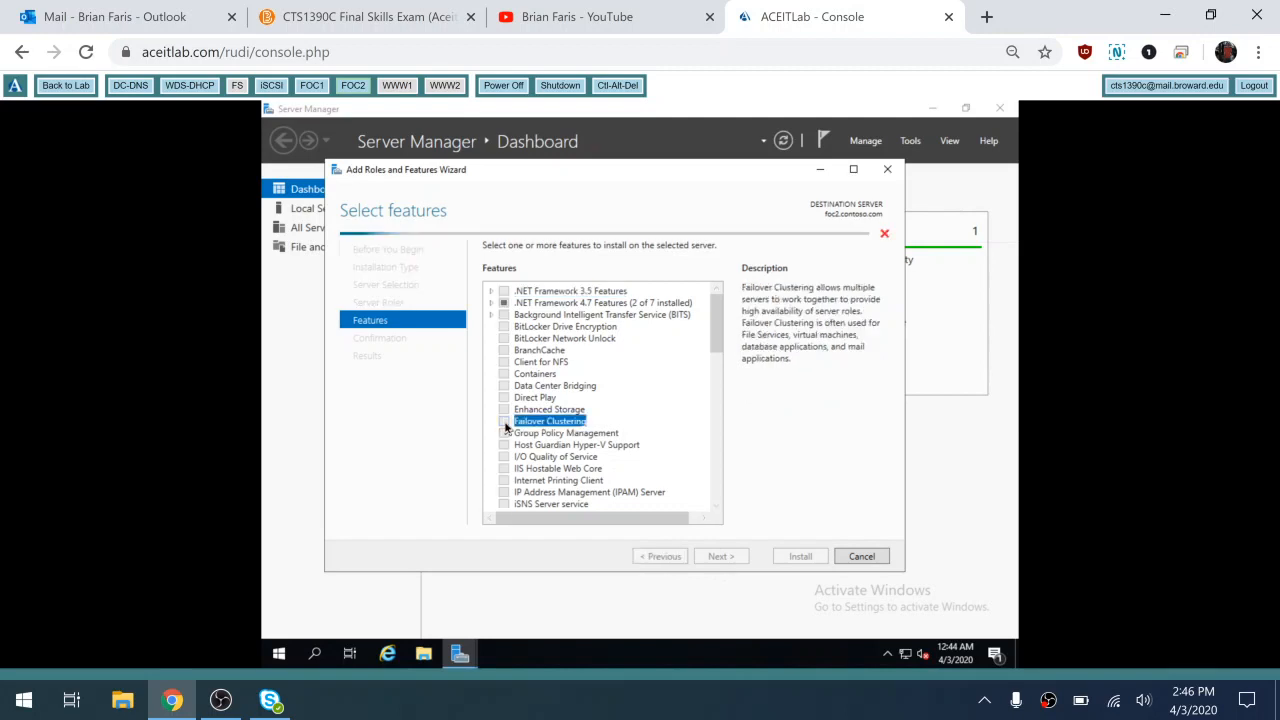
pyautogui.click(664, 494)
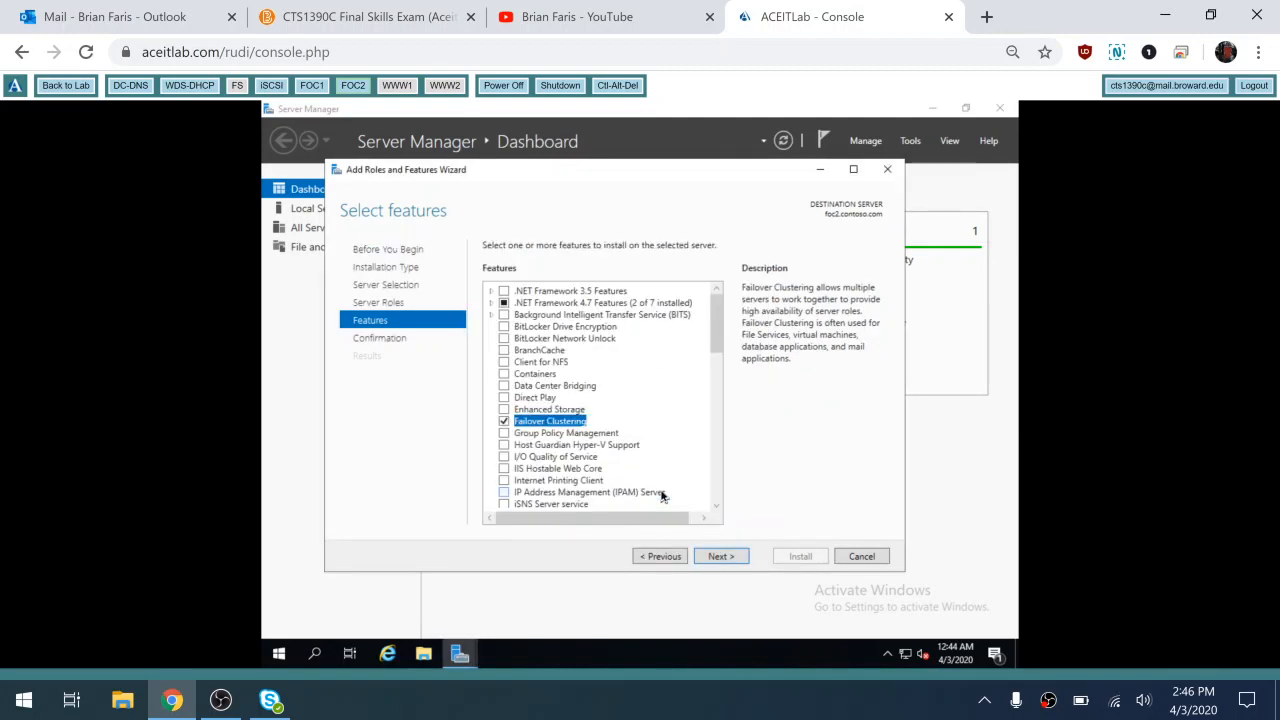
pyautogui.click(721, 556)
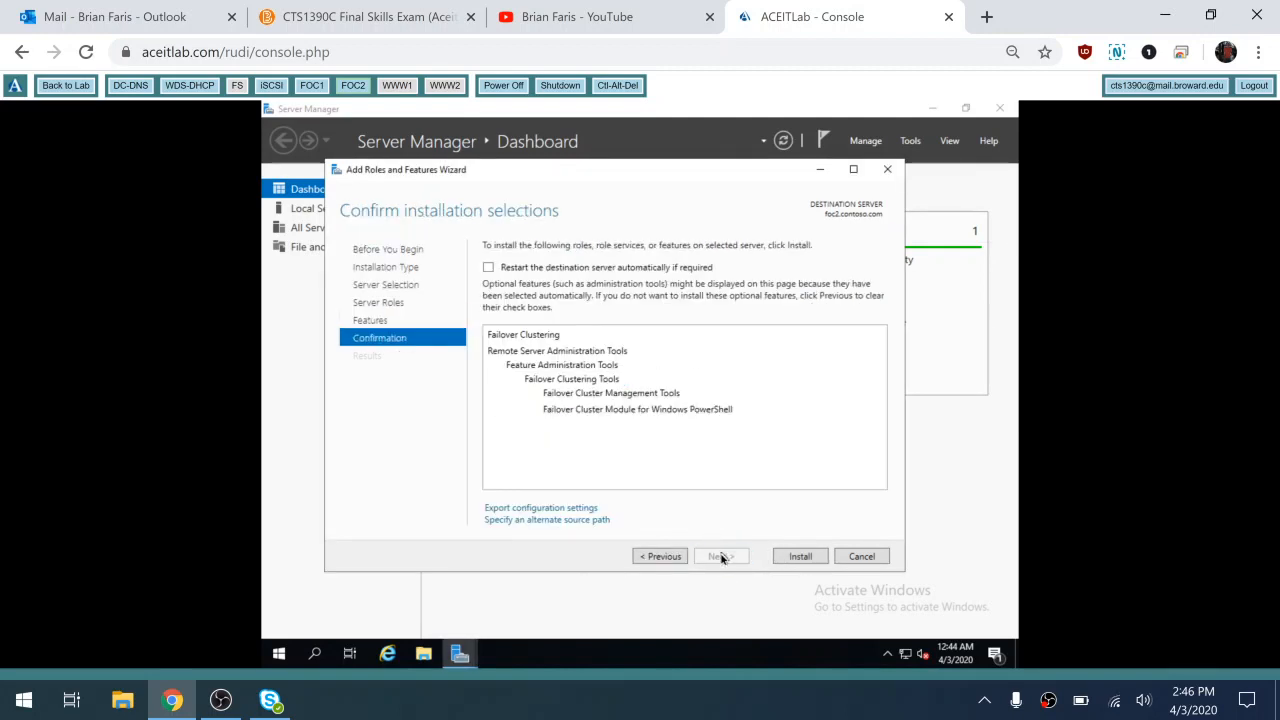
pyautogui.click(651, 268)
pyautogui.click(685, 428)
pyautogui.click(800, 556)
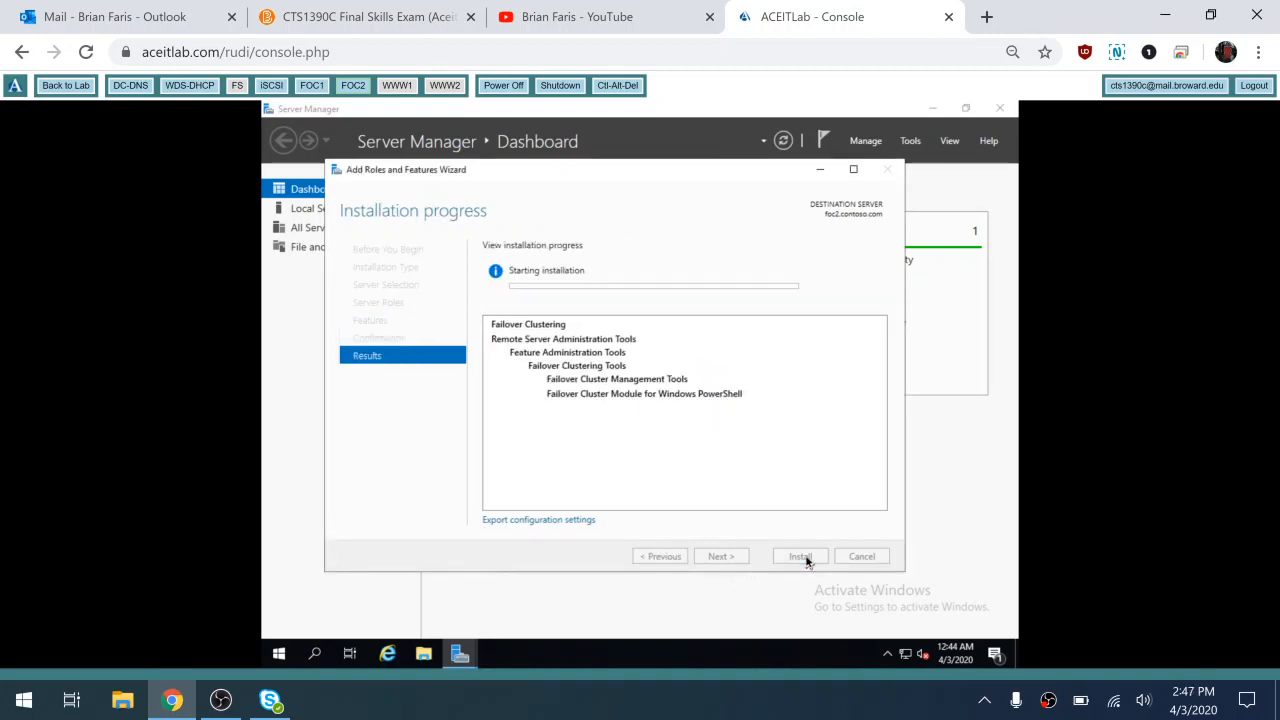
# Switch to FOC1's console, where the Failover Clustering install has succeeded
pyautogui.click(312, 86)
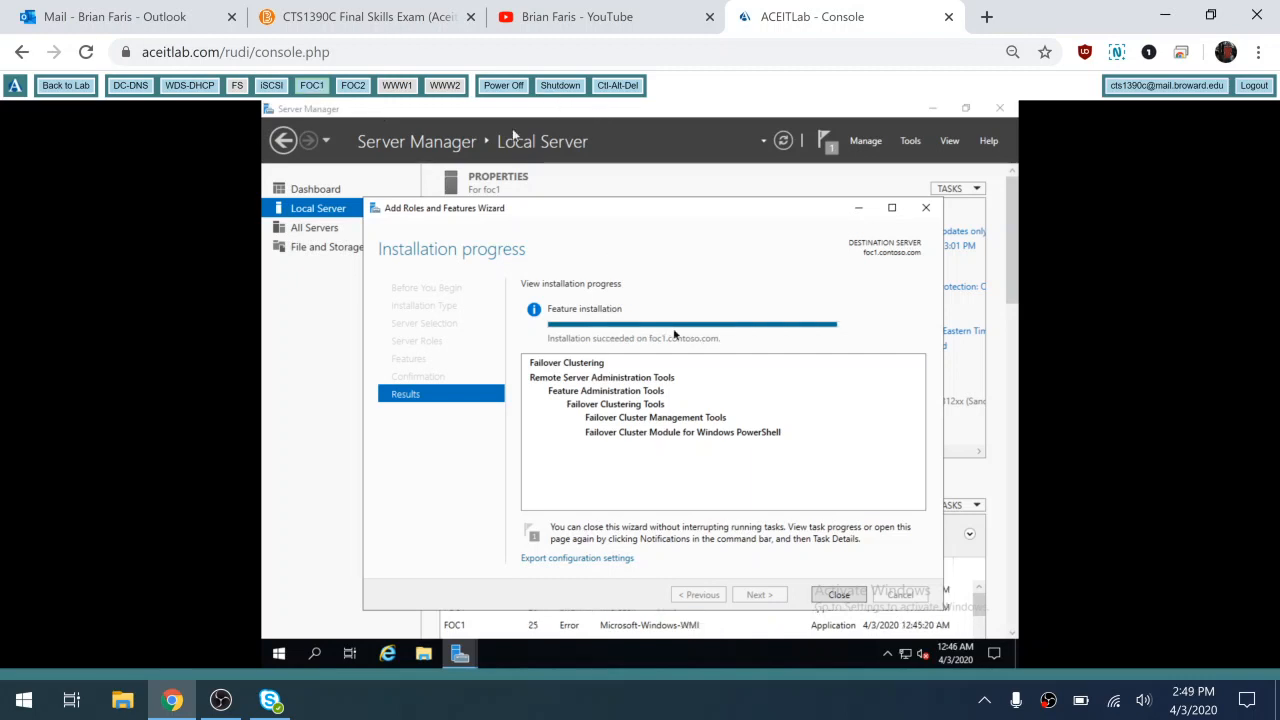
# Close foc1's finished feature wizard, check foc2's ongoing install, and return to FOC1
pyautogui.click(838, 595)
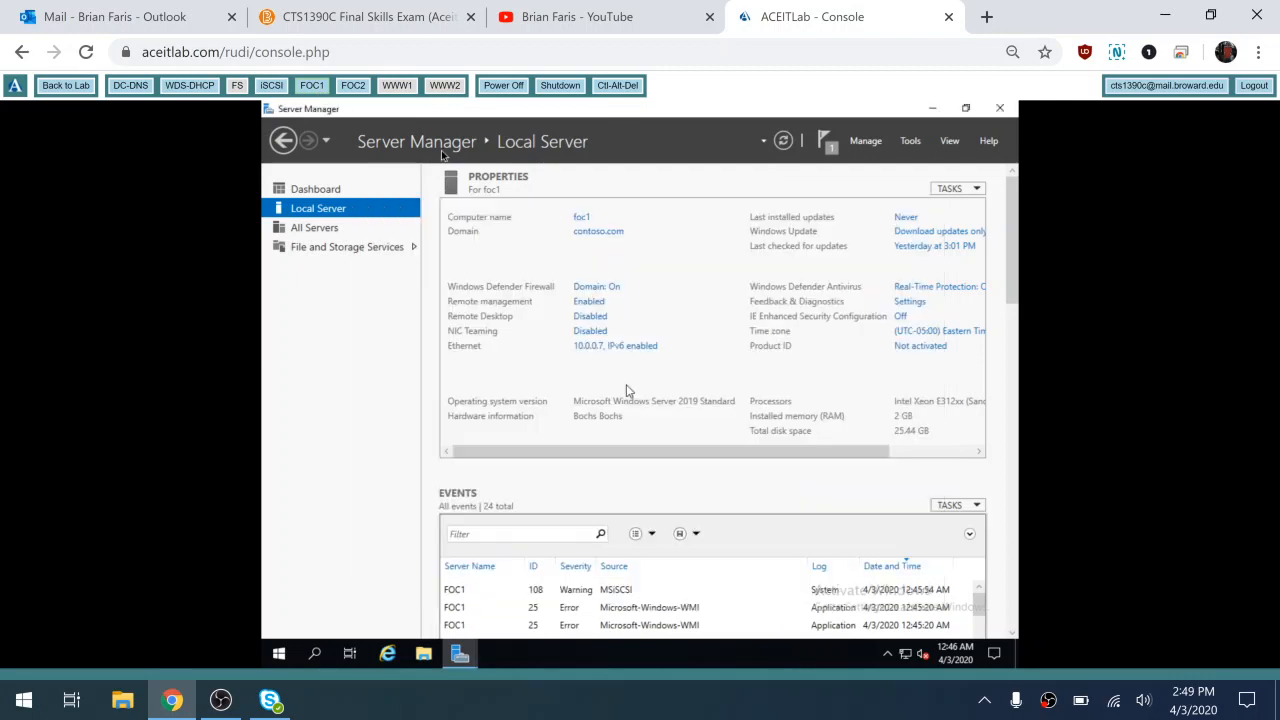
pyautogui.click(352, 86)
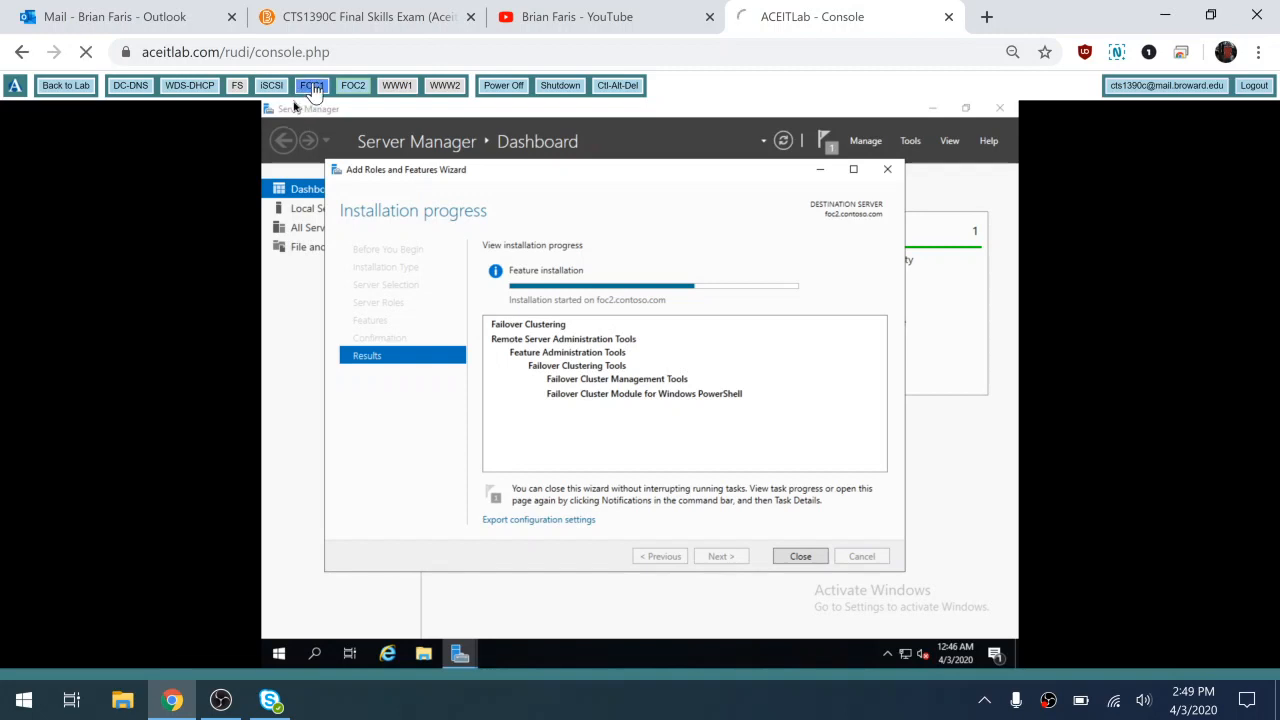
pyautogui.click(312, 86)
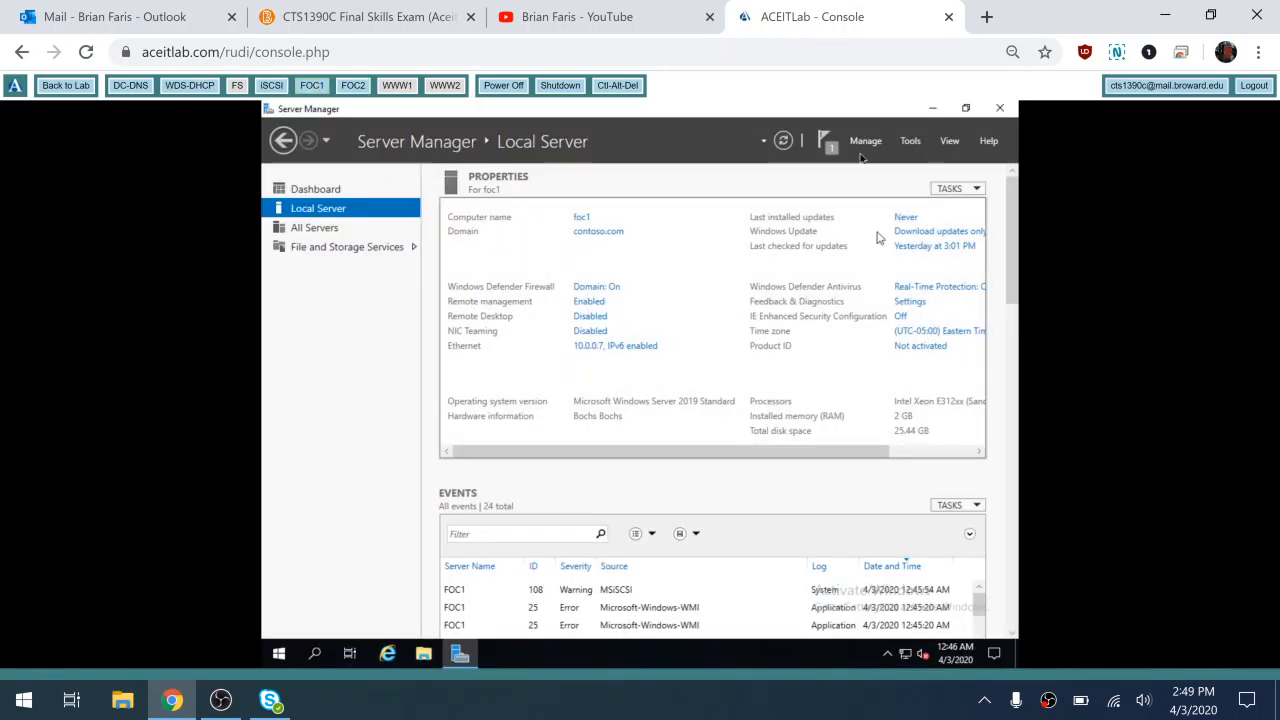
# Launch Failover Cluster Manager on foc1 with the Windows Admin Center notice suppressed, then view FOC2
pyautogui.click(911, 141)
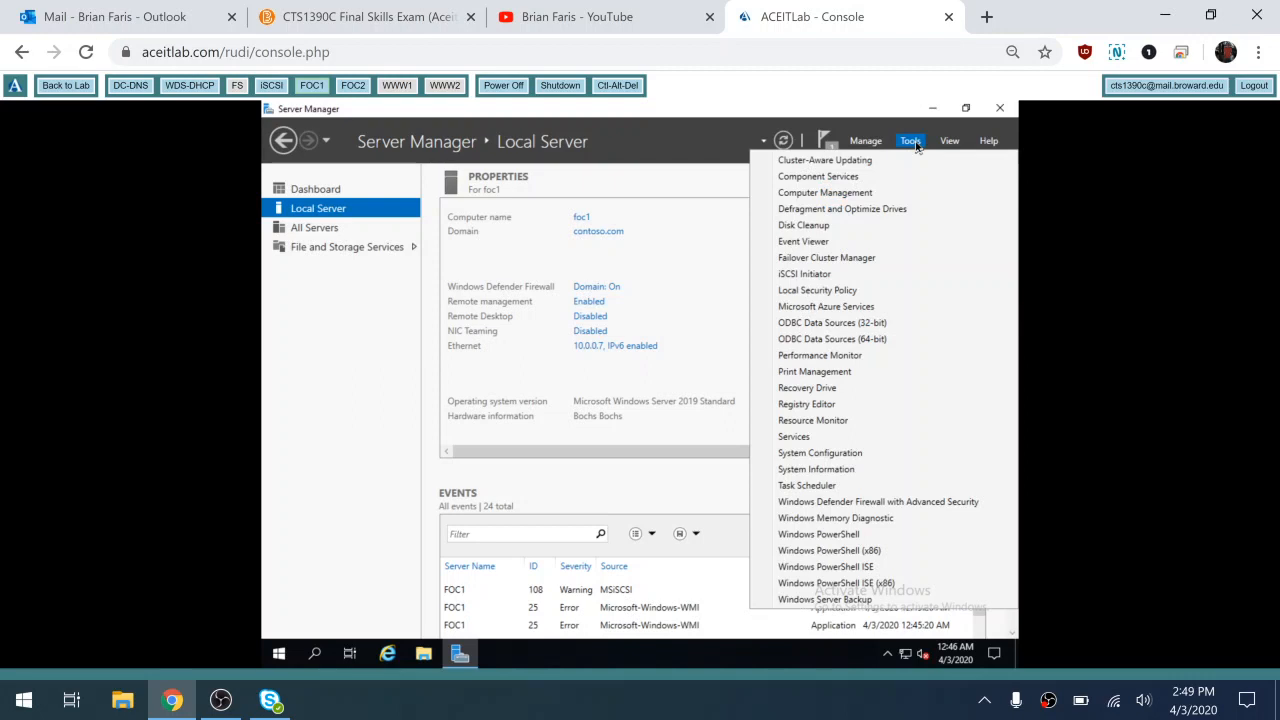
pyautogui.click(844, 262)
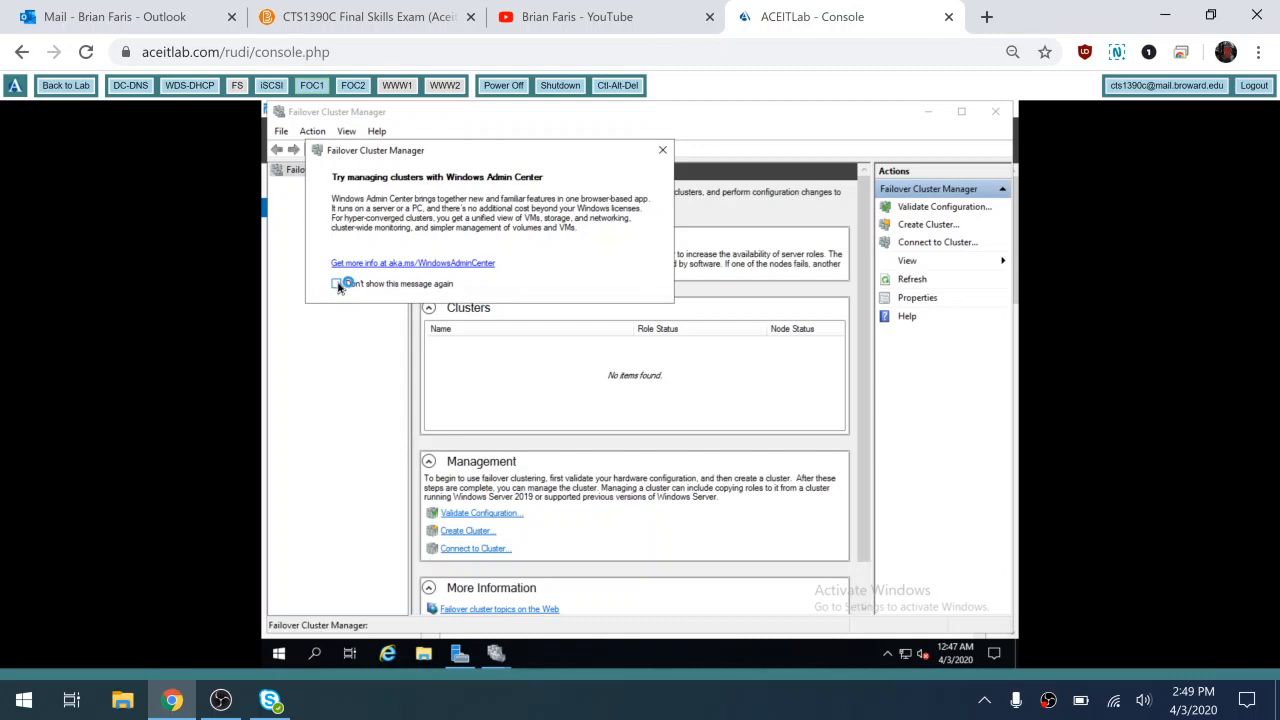
pyautogui.click(337, 284)
pyautogui.click(660, 151)
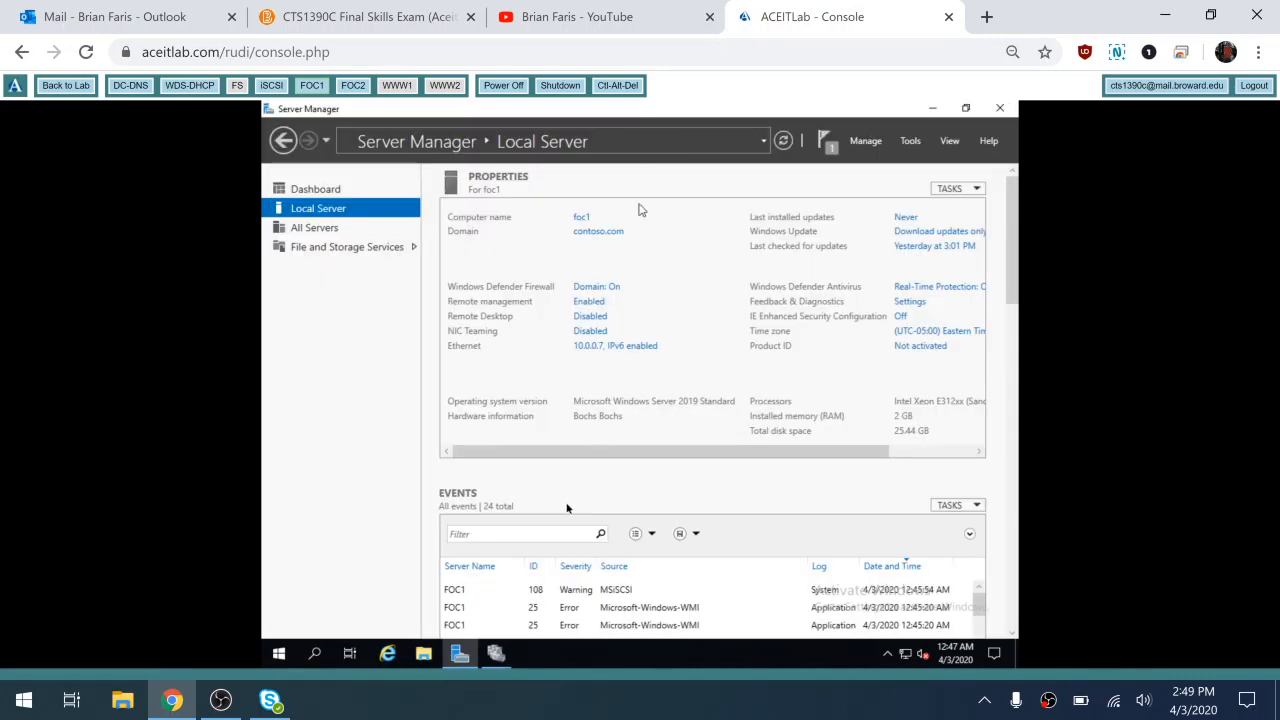
pyautogui.click(495, 655)
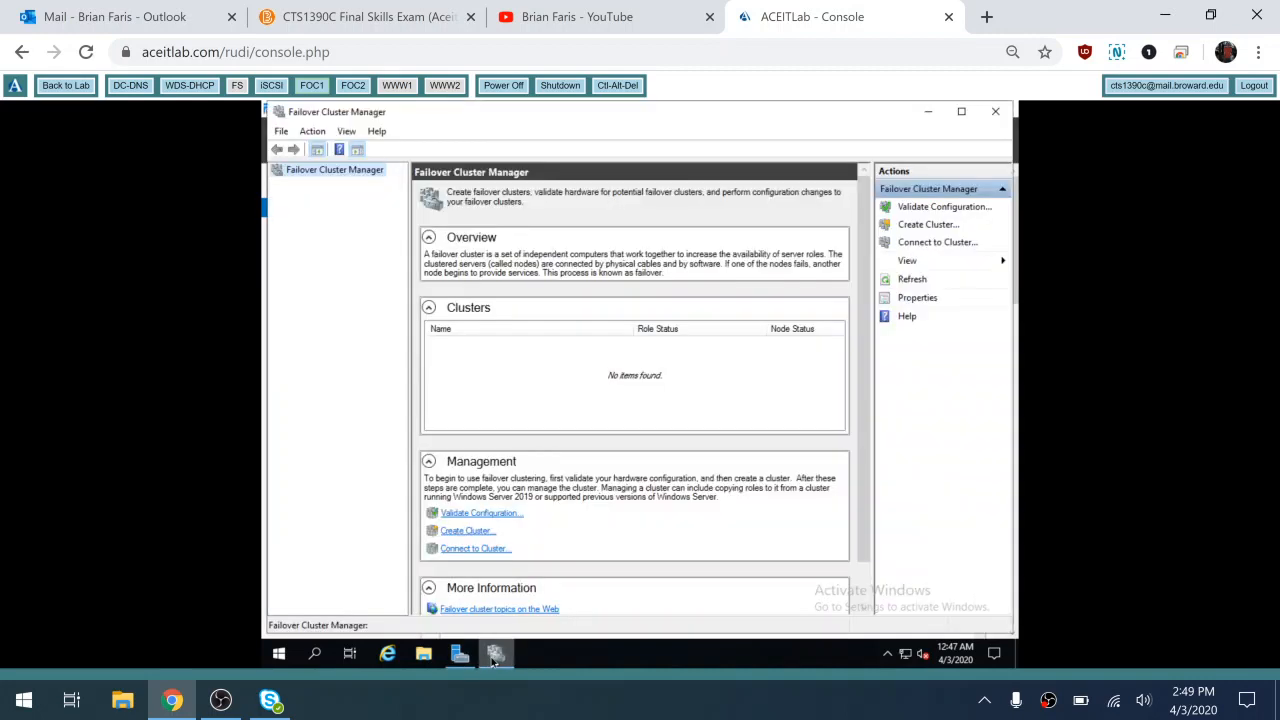
pyautogui.click(353, 86)
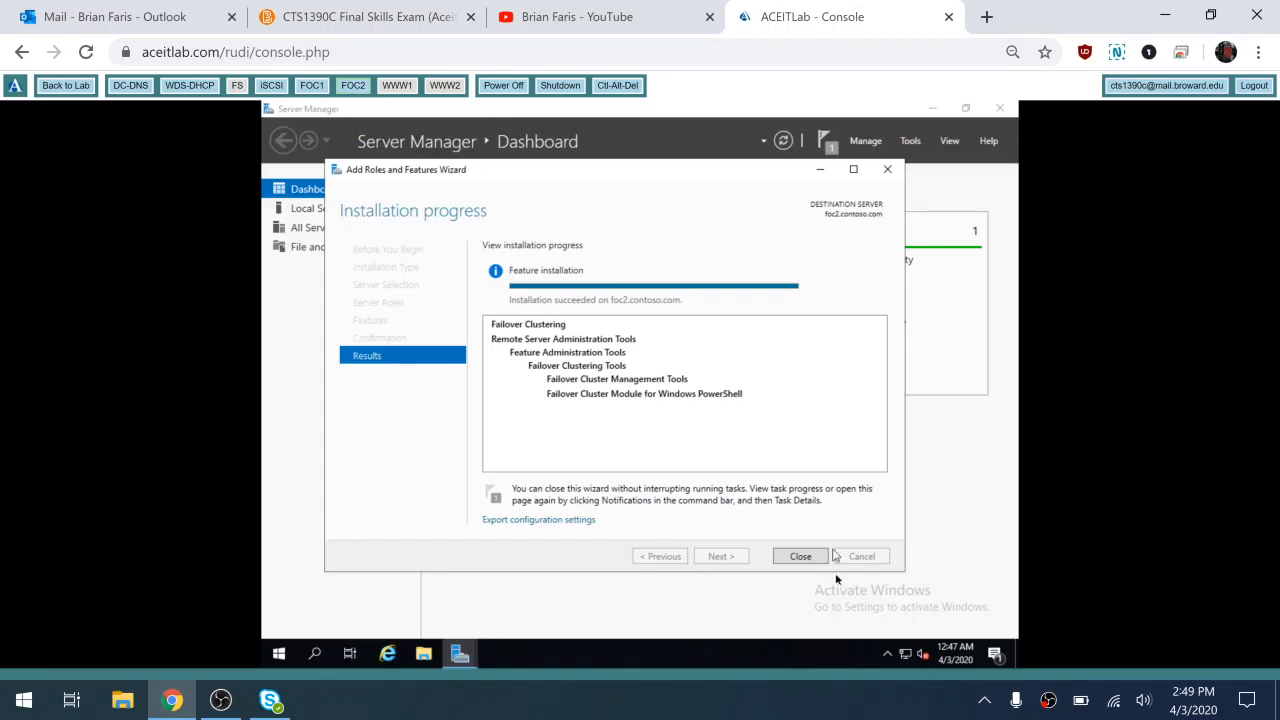
# Close foc2's completed Add Roles wizard and go back to FOC1's empty Failover Cluster Manager
pyautogui.click(800, 556)
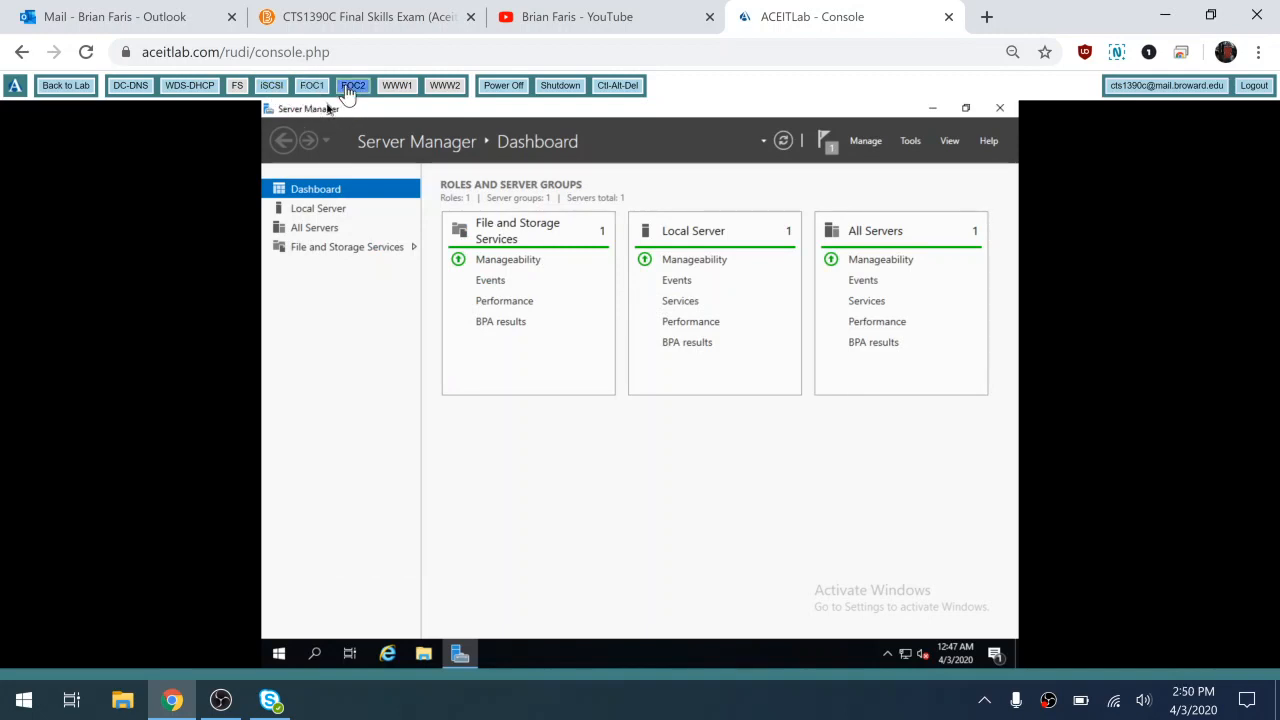
pyautogui.click(311, 86)
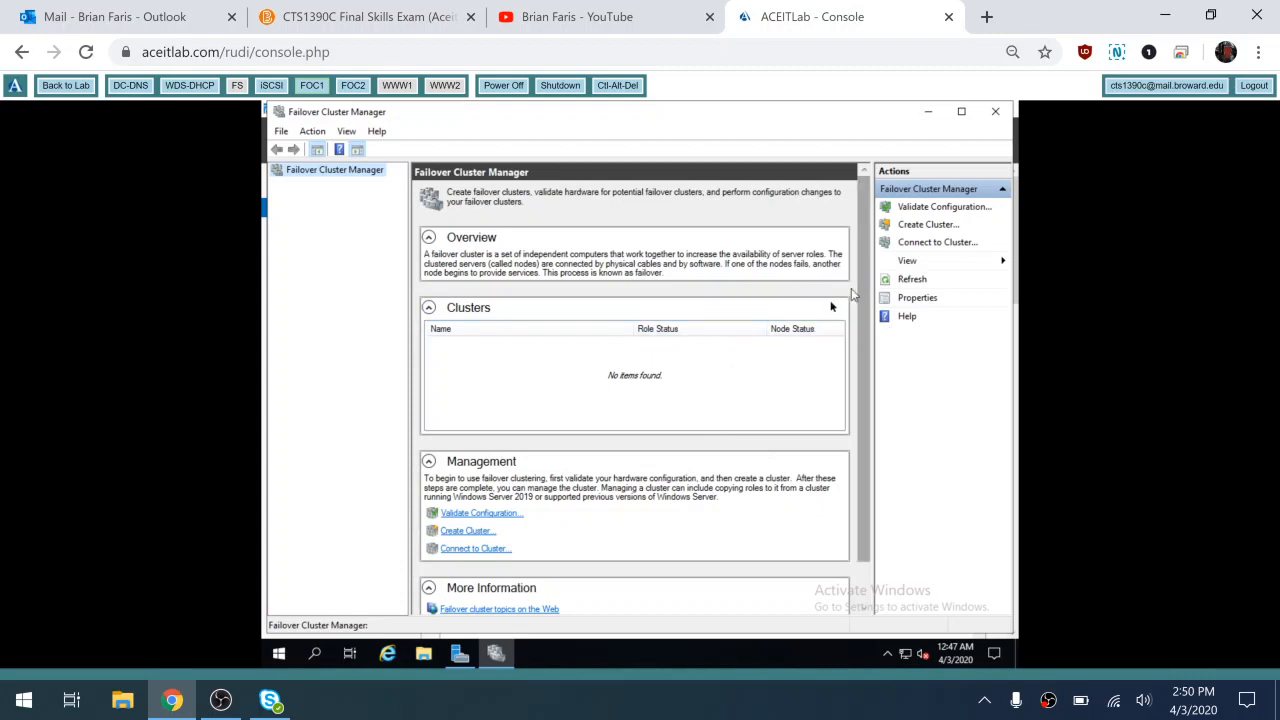
# Start Validate Configuration and add foc1.contoso.com and foc2.contoso.com as servers to test
pyautogui.click(930, 208)
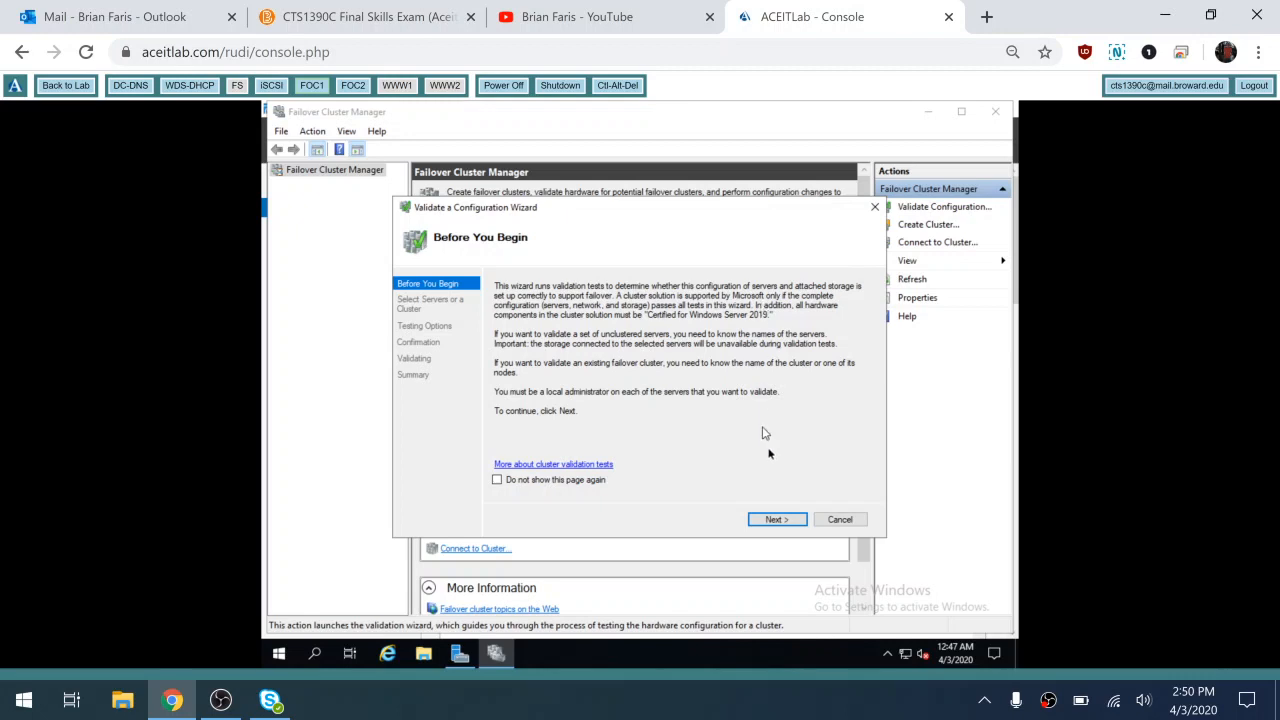
pyautogui.click(781, 524)
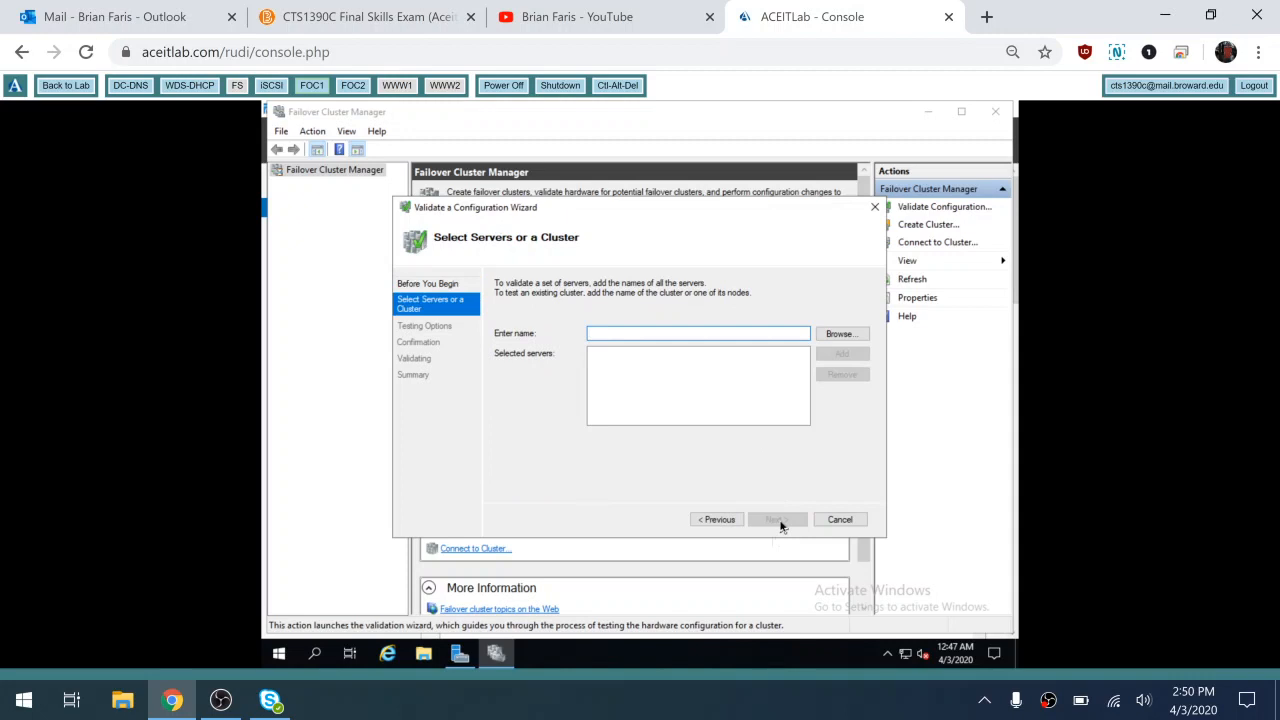
pyautogui.write('foc1.contoso.com')
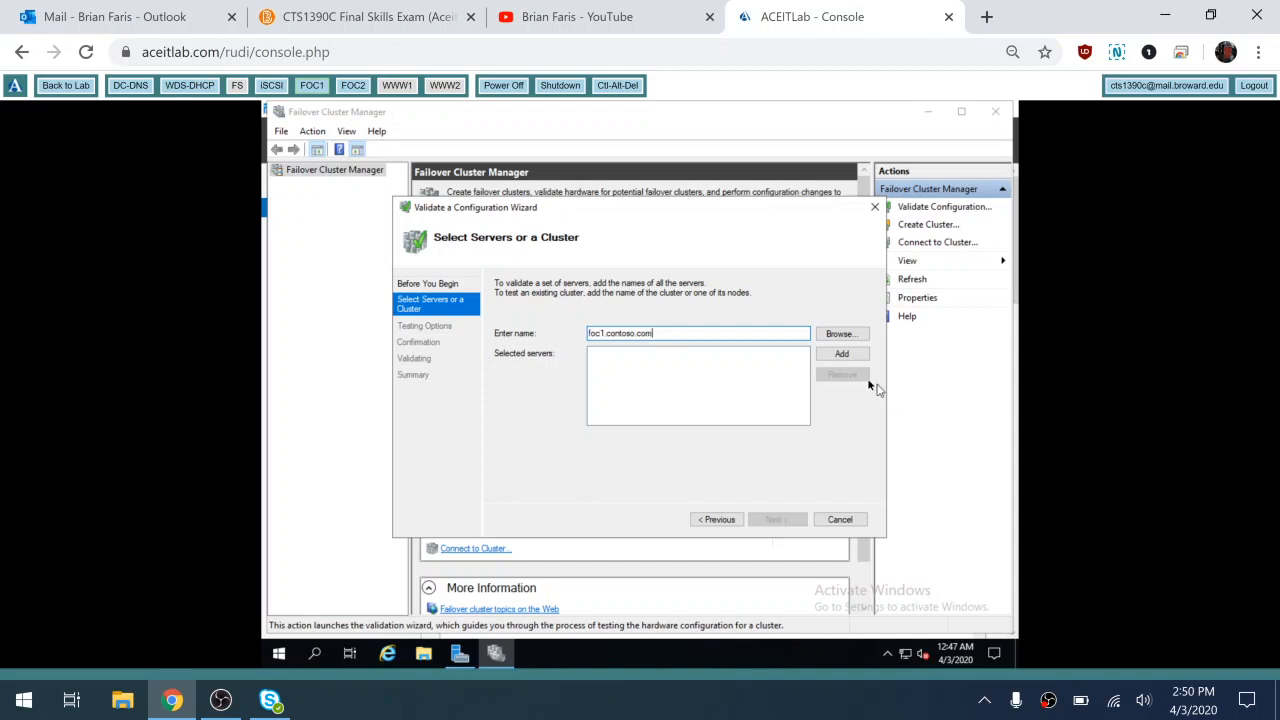
pyautogui.click(850, 357)
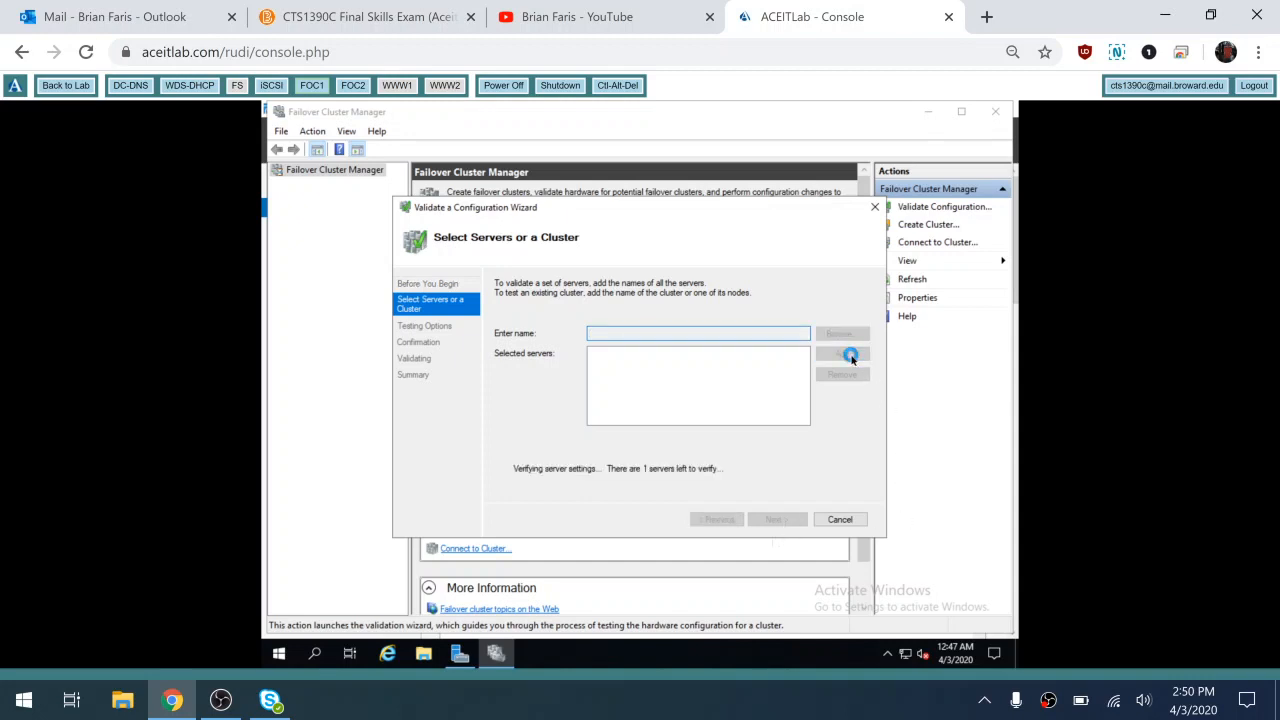
pyautogui.write('foc2.contoso.com')
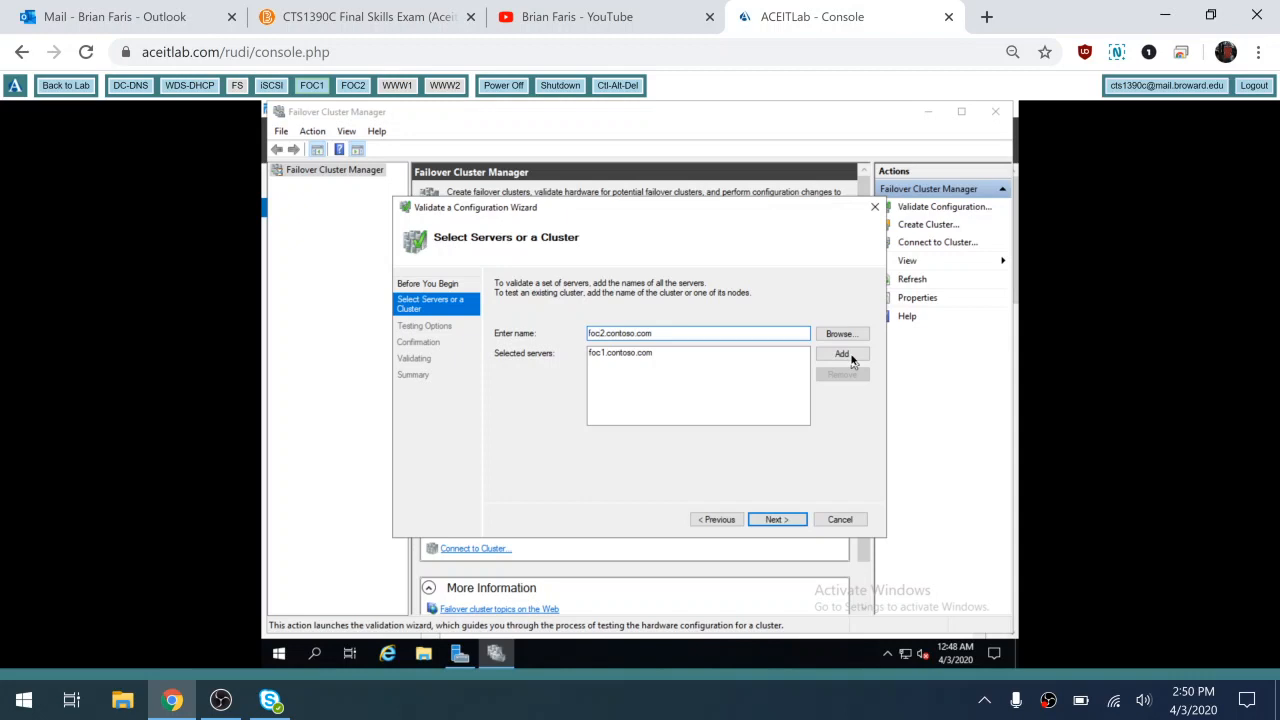
pyautogui.click(851, 358)
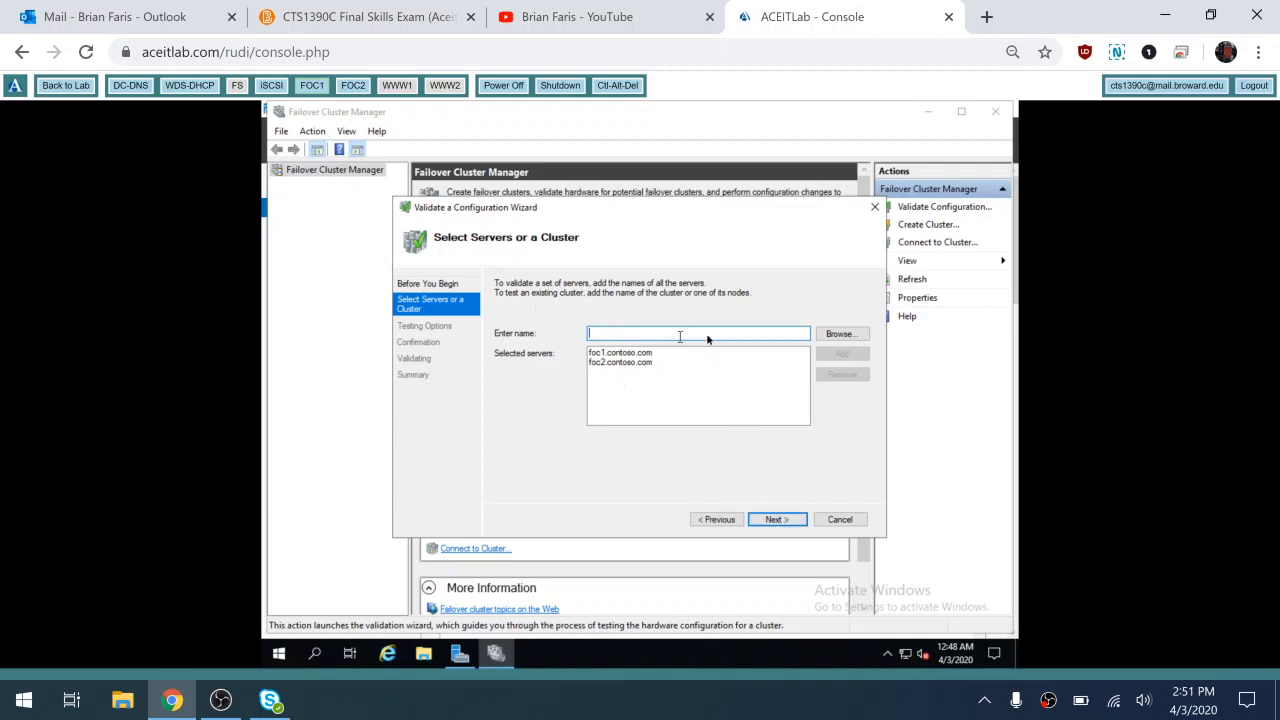
# Run all validation tests on both nodes, then tick 'Create the cluster now using the validated nodes'
pyautogui.click(774, 520)
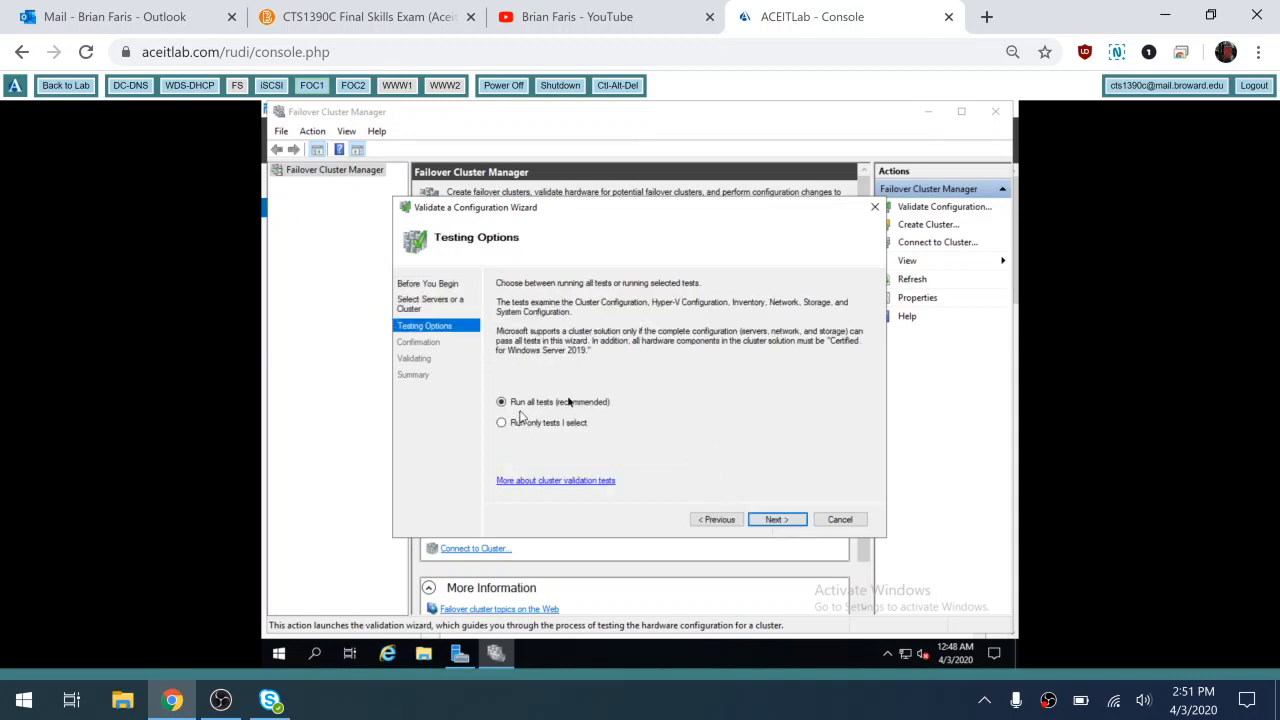
pyautogui.click(774, 520)
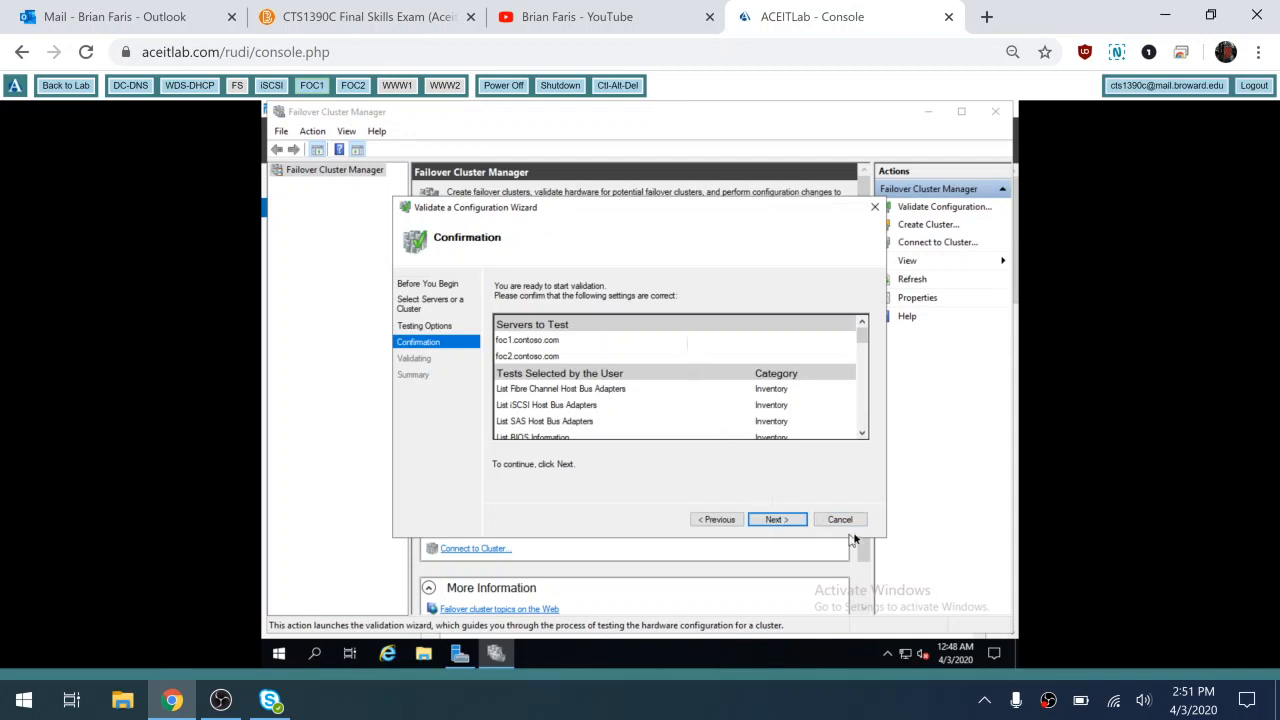
pyautogui.click(781, 520)
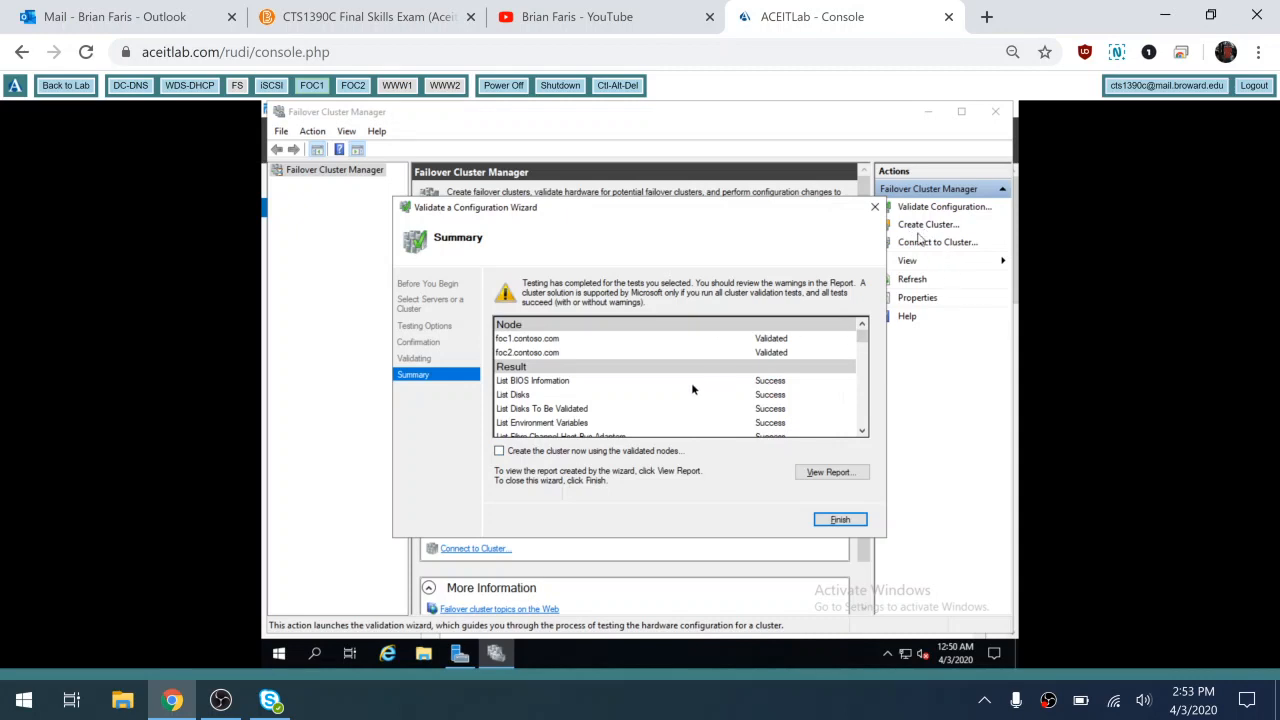
pyautogui.click(500, 454)
# Finish validation, give the cluster 'cluster' the address 10.0.0.100, and continue to Confirmation
pyautogui.click(846, 520)
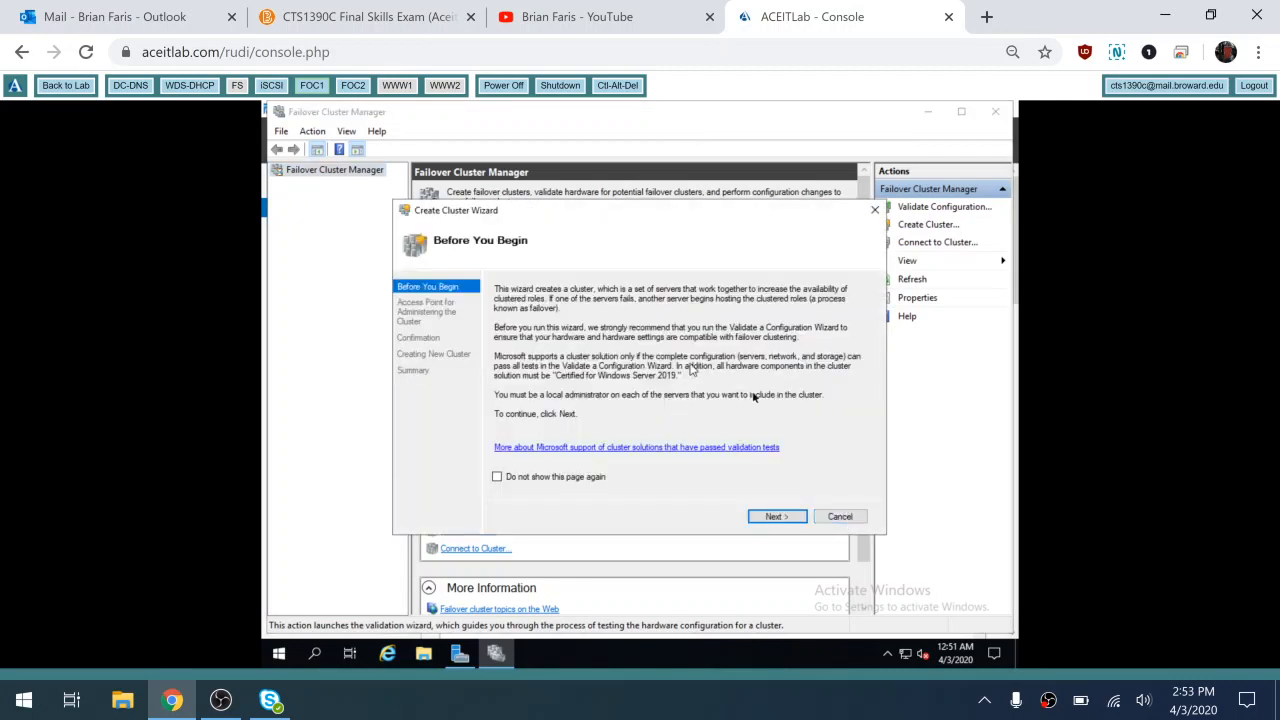
pyautogui.click(776, 517)
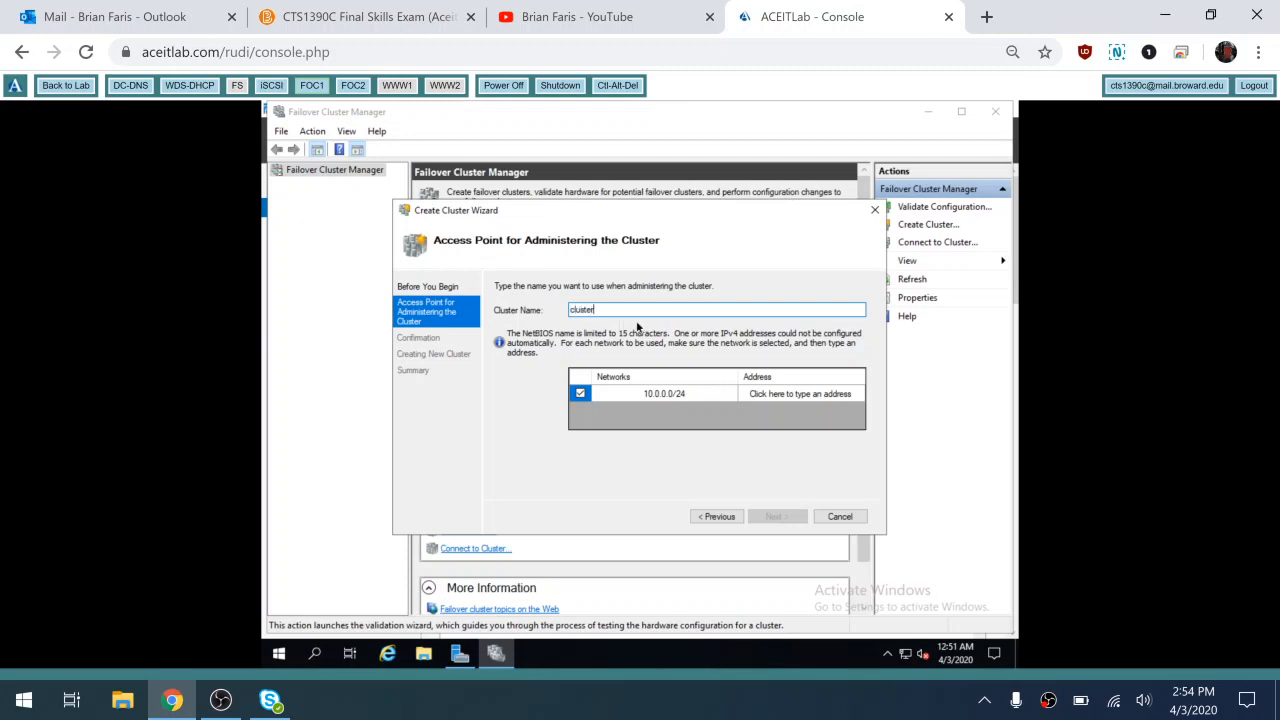
pyautogui.click(785, 393)
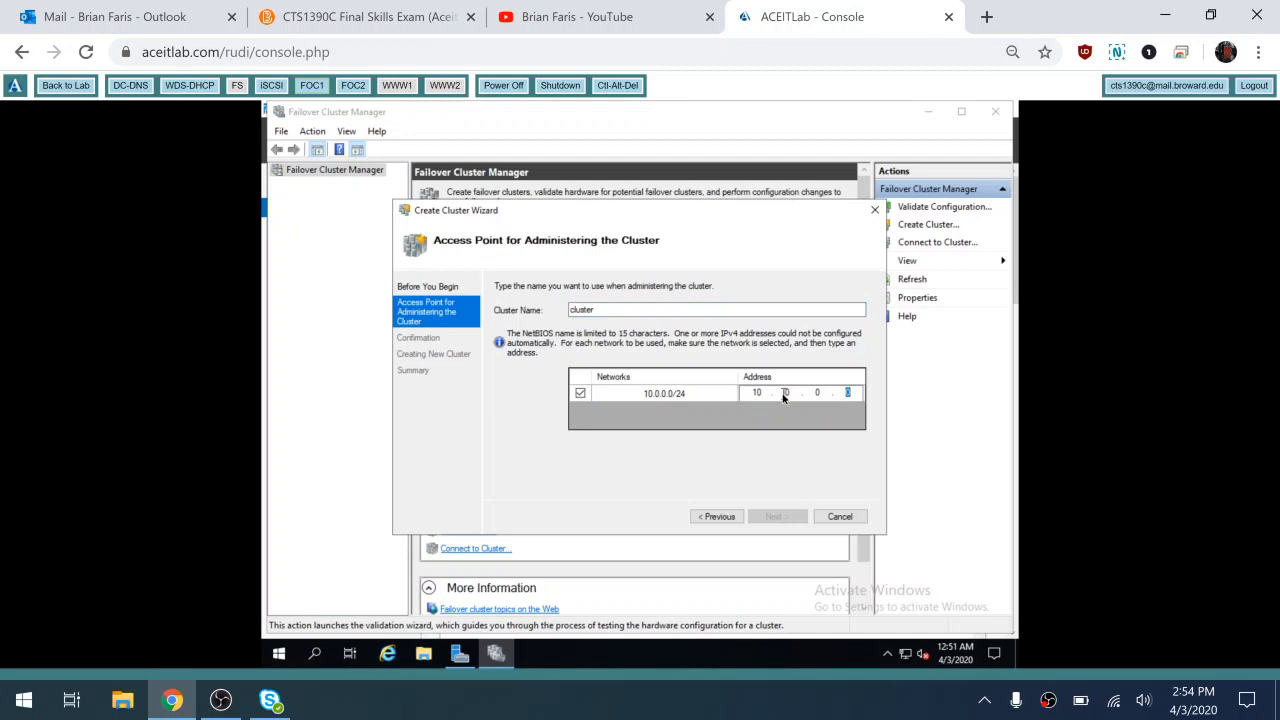
pyautogui.write('10')
pyautogui.click(773, 517)
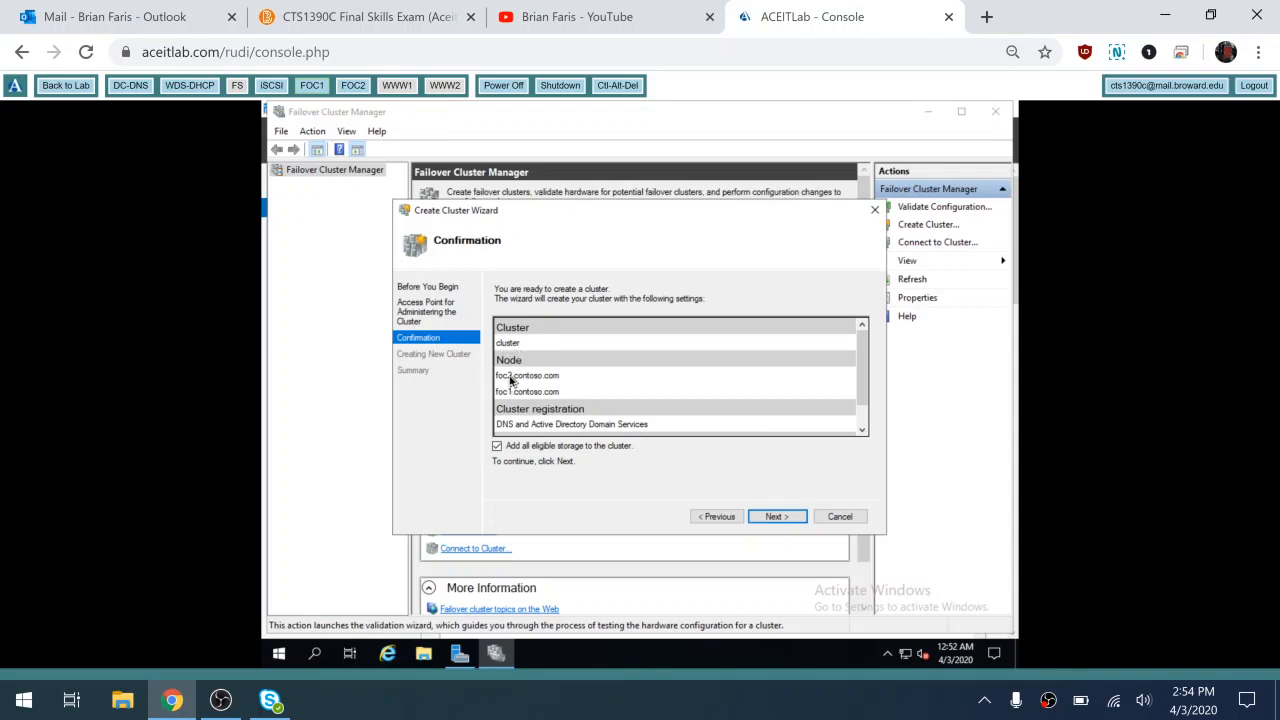
# Untick 'Add all eligible storage' and open Disk Management to check the server's disks
pyautogui.click(497, 447)
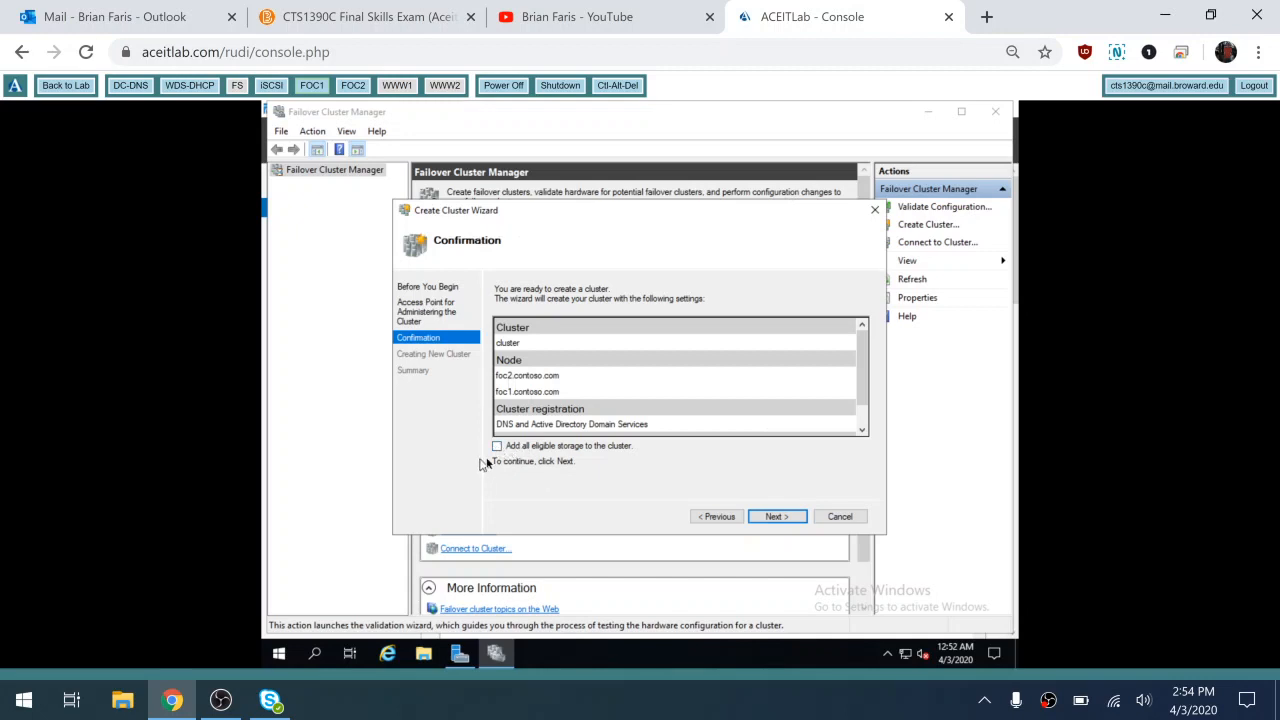
pyautogui.click(278, 658)
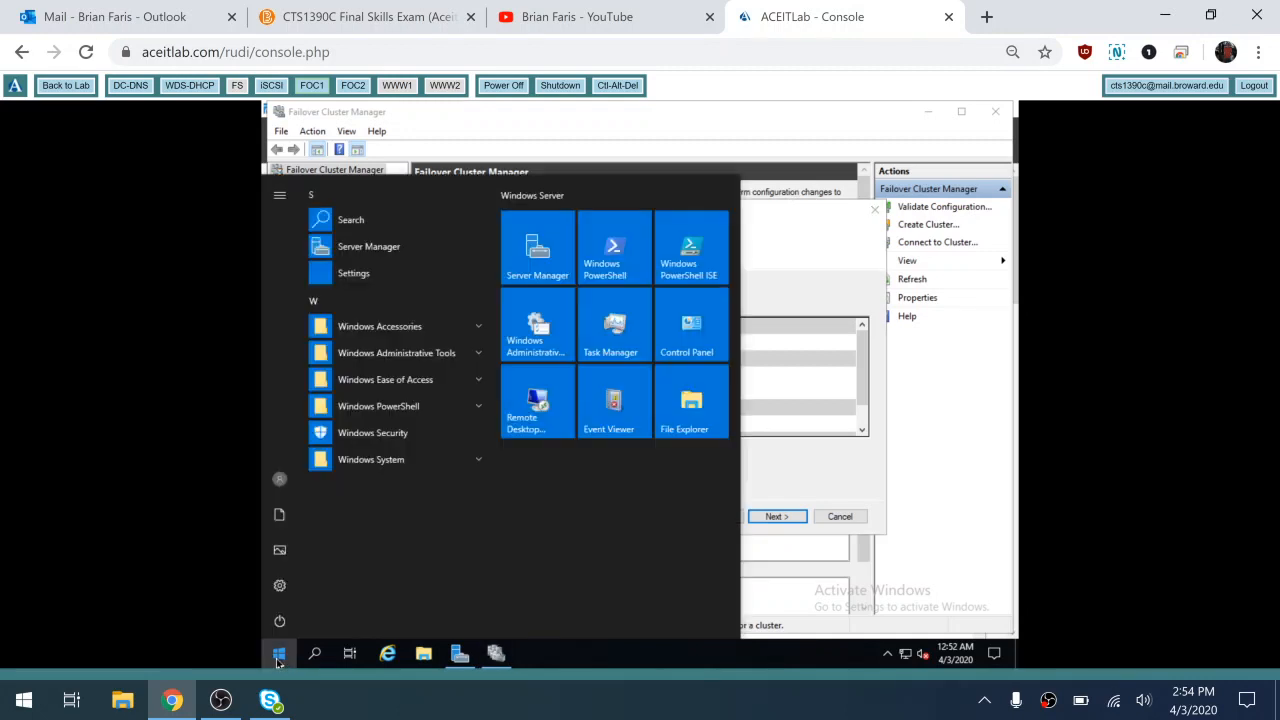
pyautogui.rightClick(278, 660)
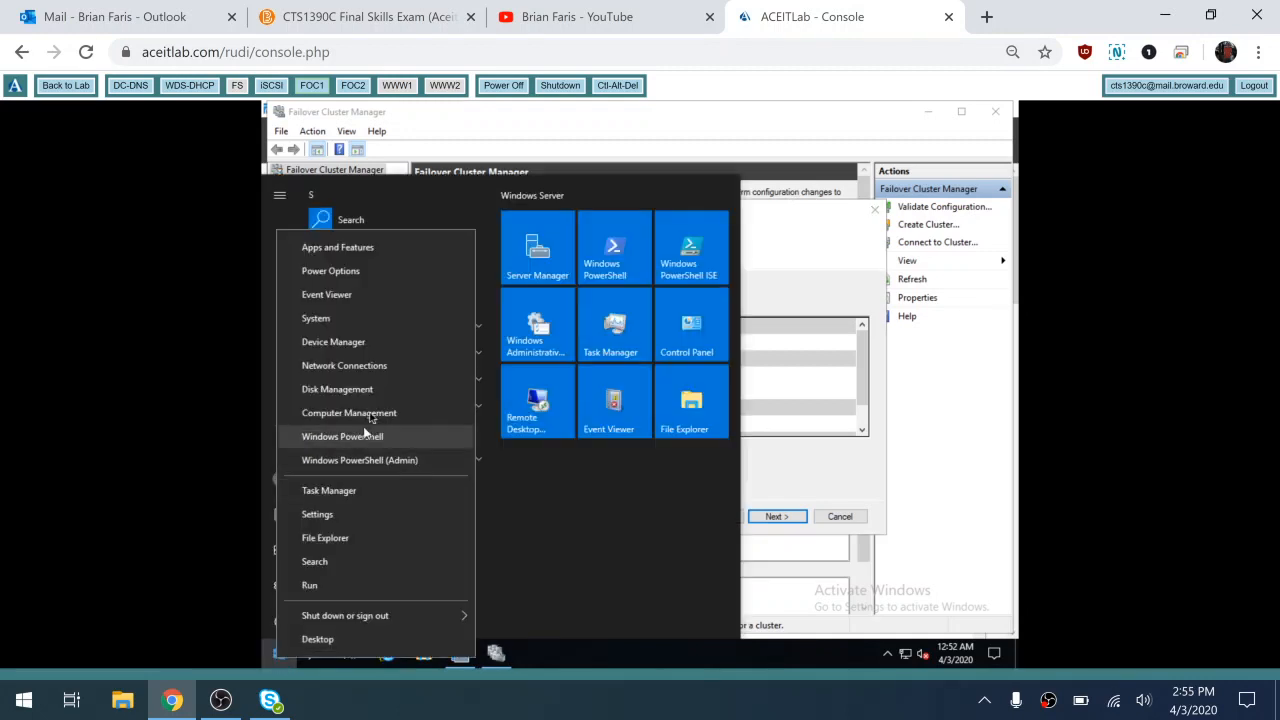
pyautogui.click(337, 389)
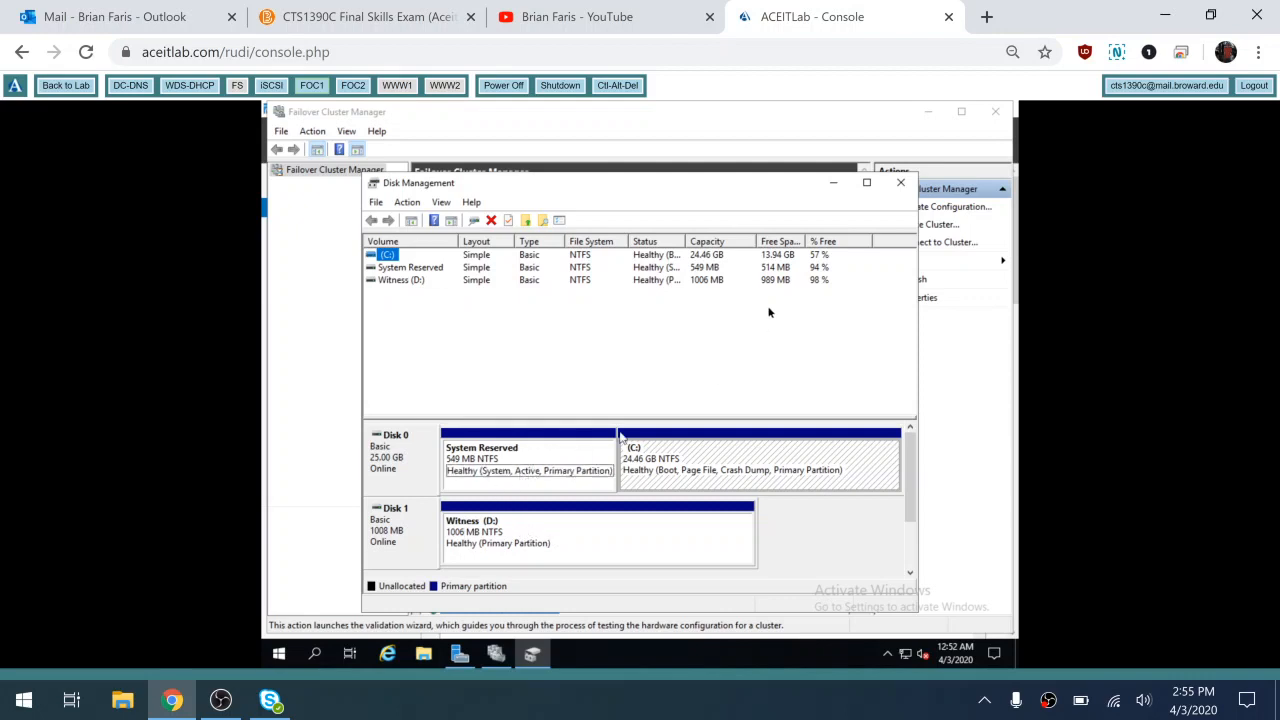
# Create the cluster at 10.0.0.100 without eligible storage and close the finished wizard
pyautogui.click(903, 186)
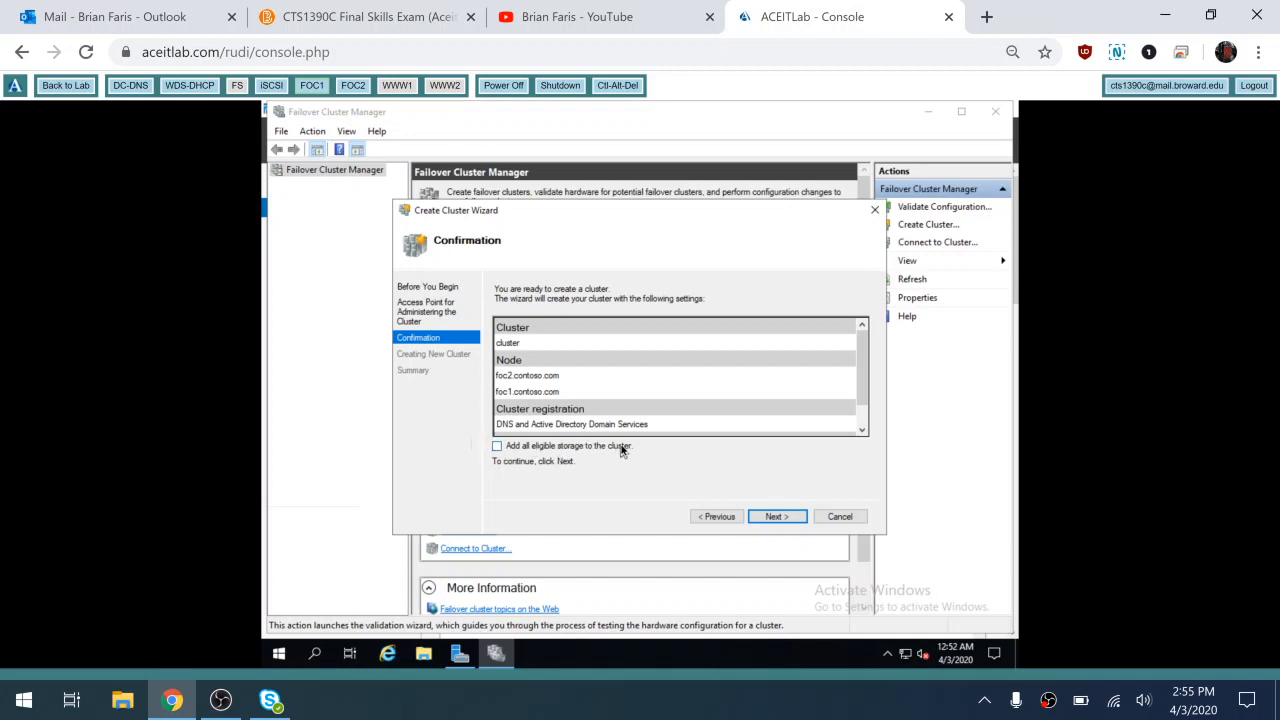
pyautogui.click(776, 517)
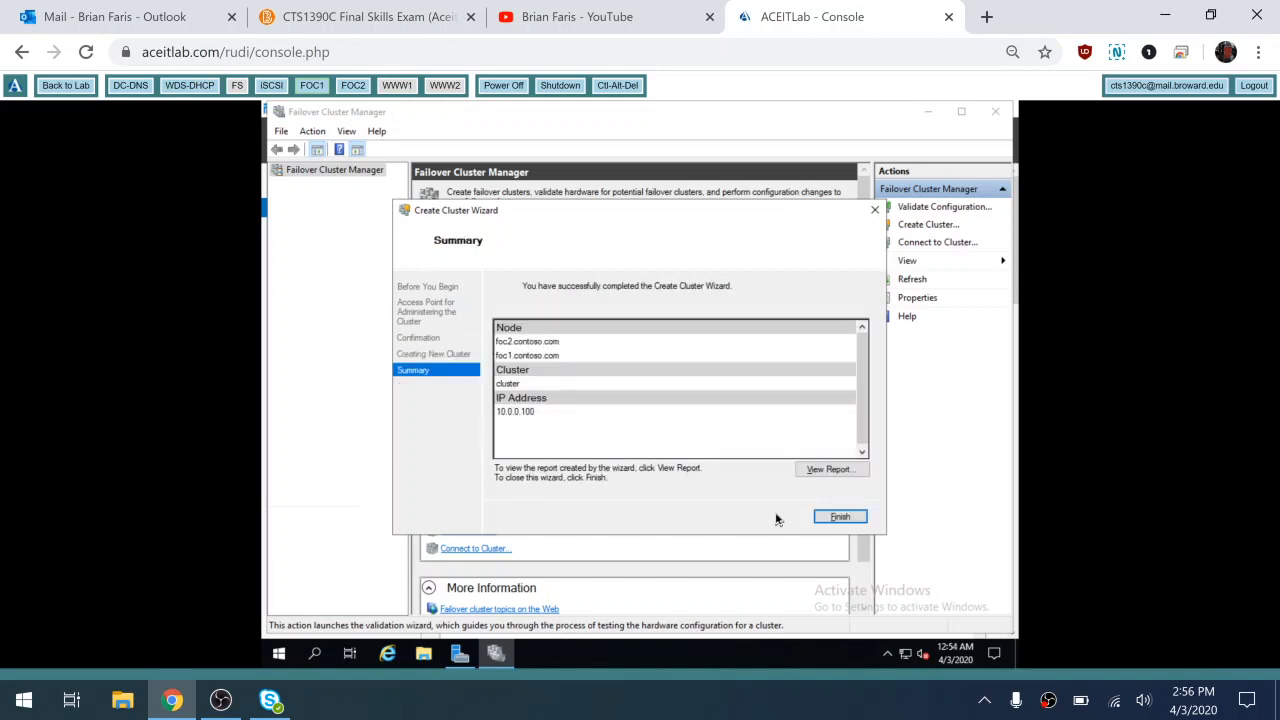
pyautogui.click(841, 516)
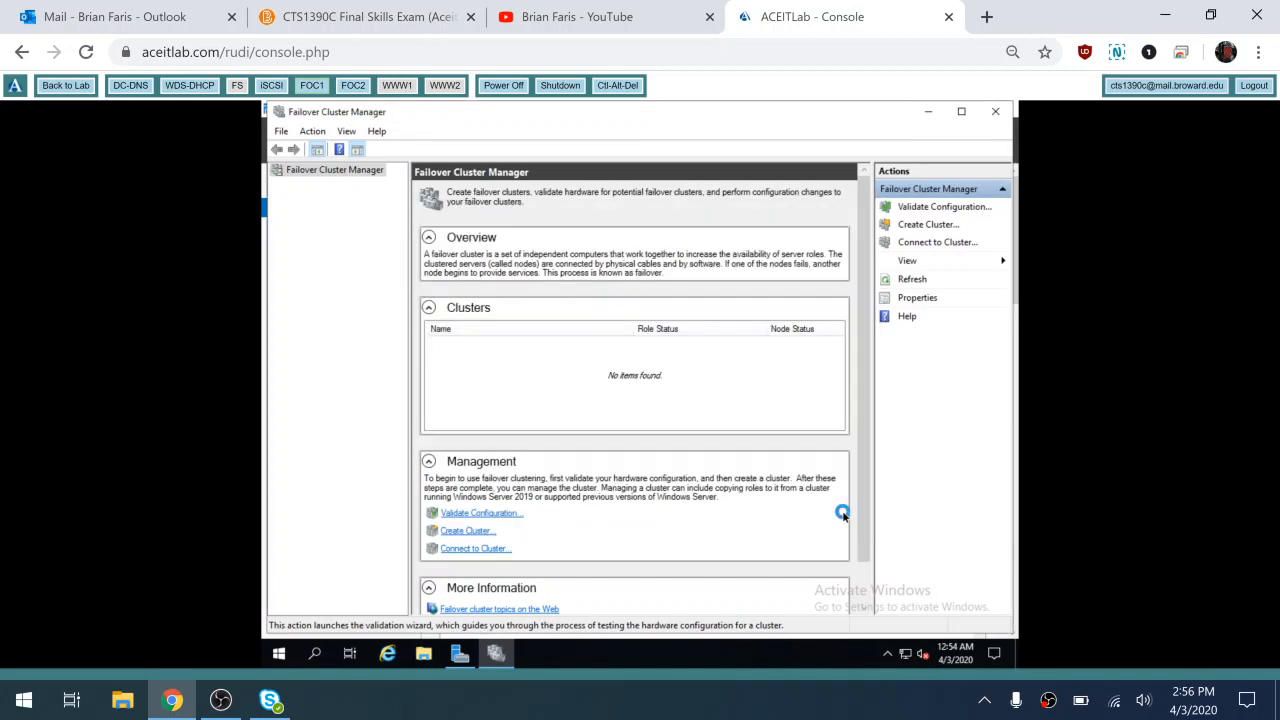
# Switch to the DC-DNS server and sign in with the domain administrator password
pyautogui.click(141, 88)
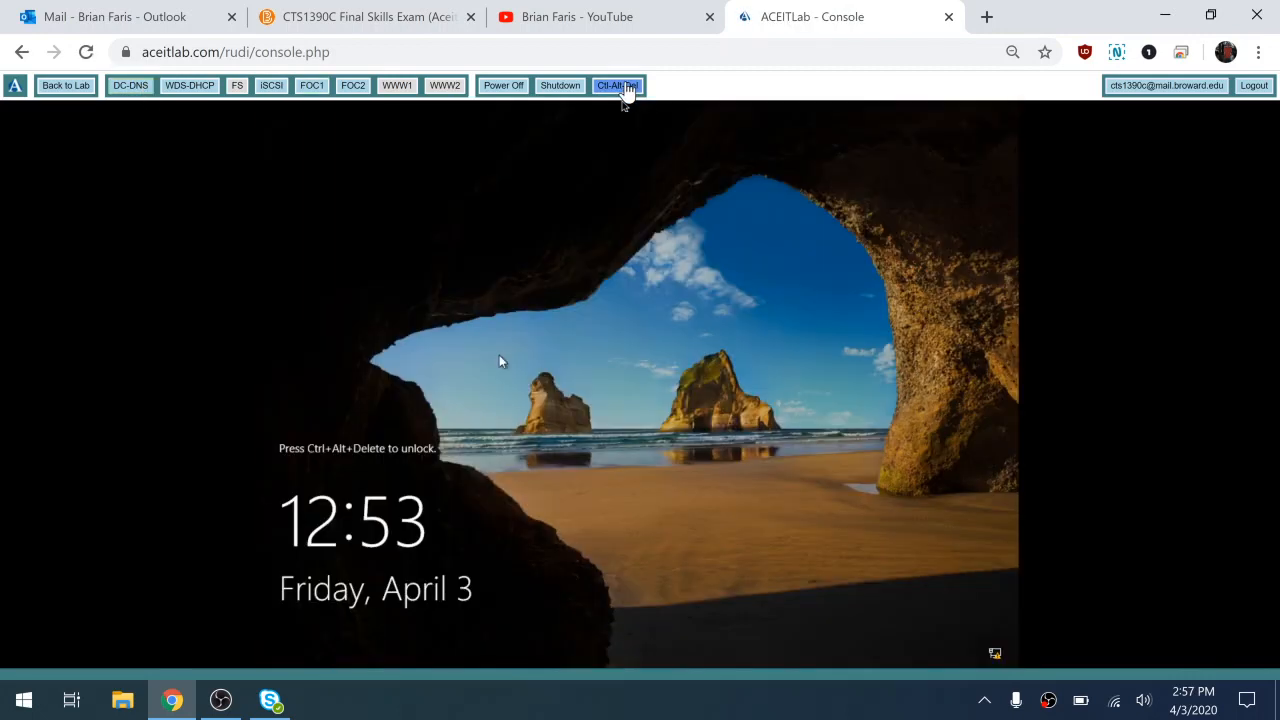
pyautogui.click(625, 88)
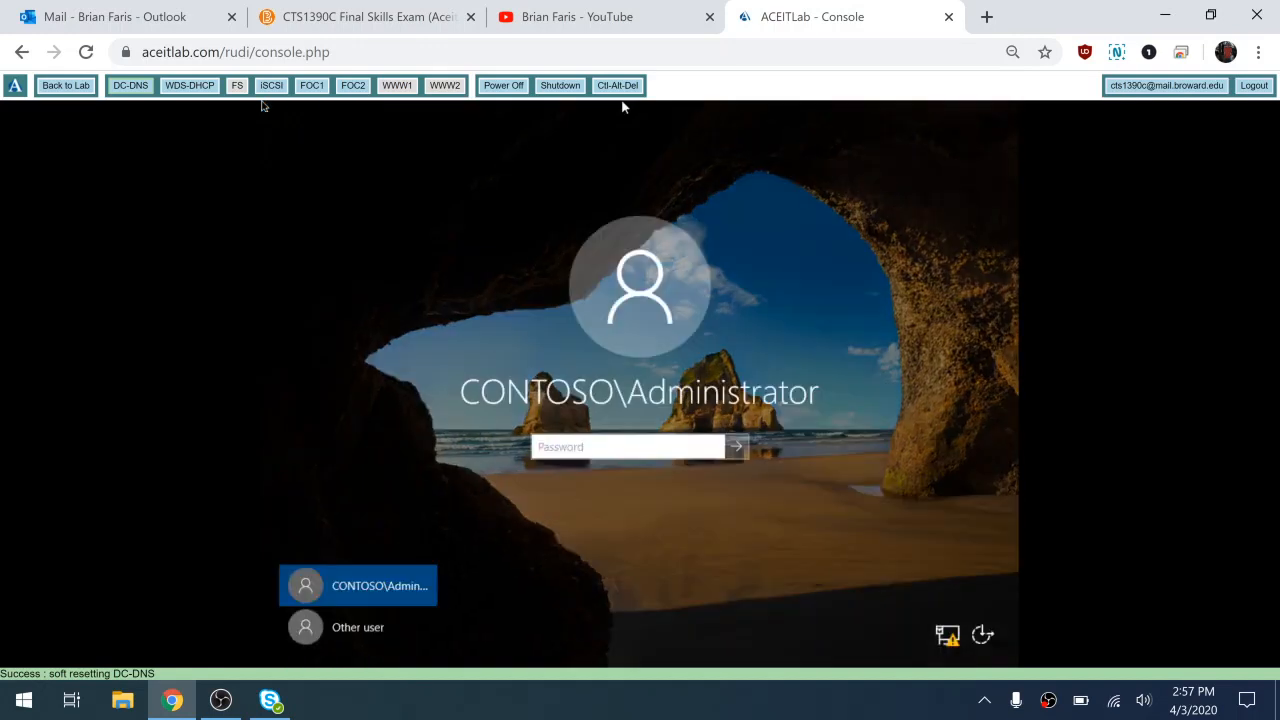
pyautogui.write('Pa')
pyautogui.press('BackSpace')
pyautogui.press('BackSpace')
pyautogui.write('Pa$$w0rd')
pyautogui.press('Return')
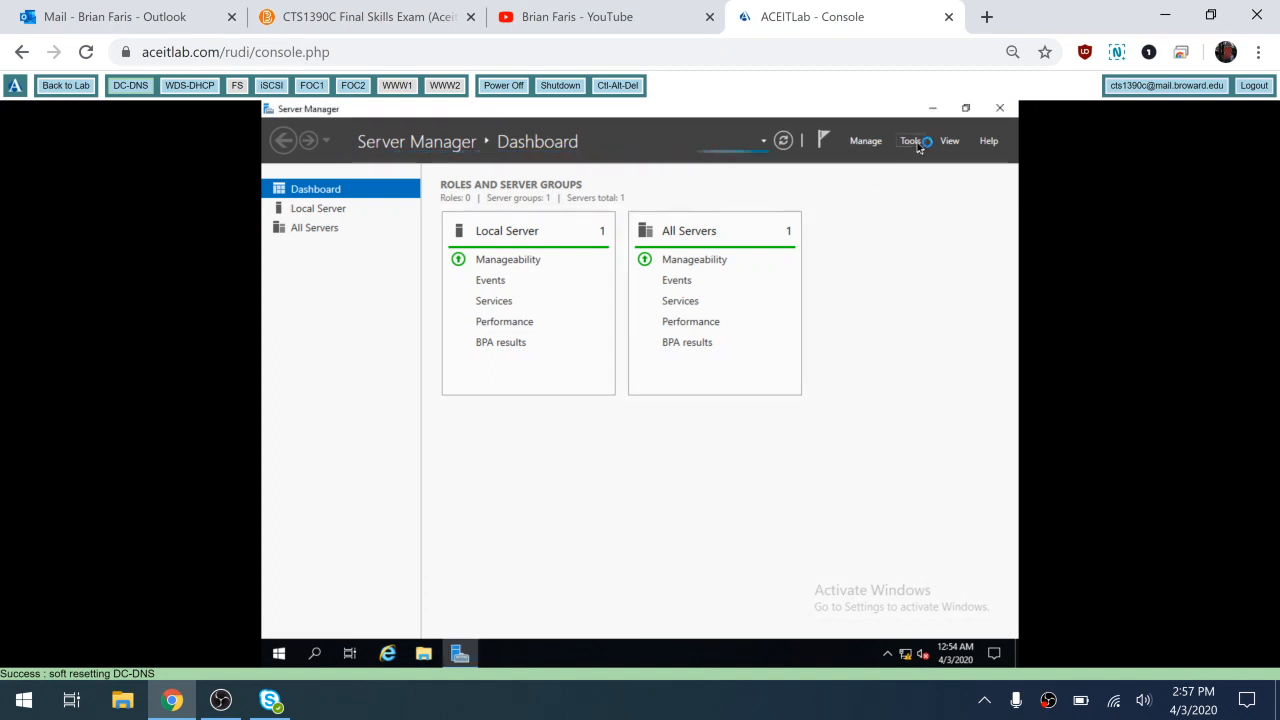
# Verify the cluster object among contoso.com's Computers in Active Directory Users and Computers, then return to FOC1
pyautogui.click(911, 141)
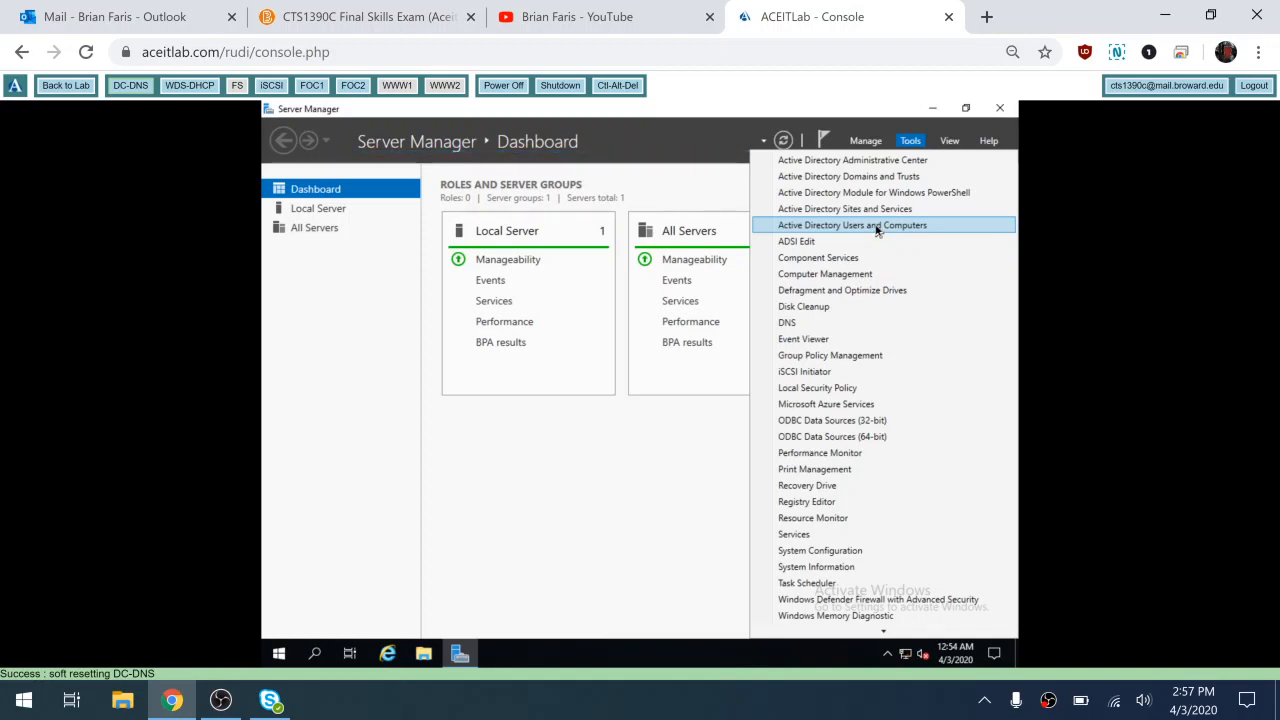
pyautogui.click(877, 229)
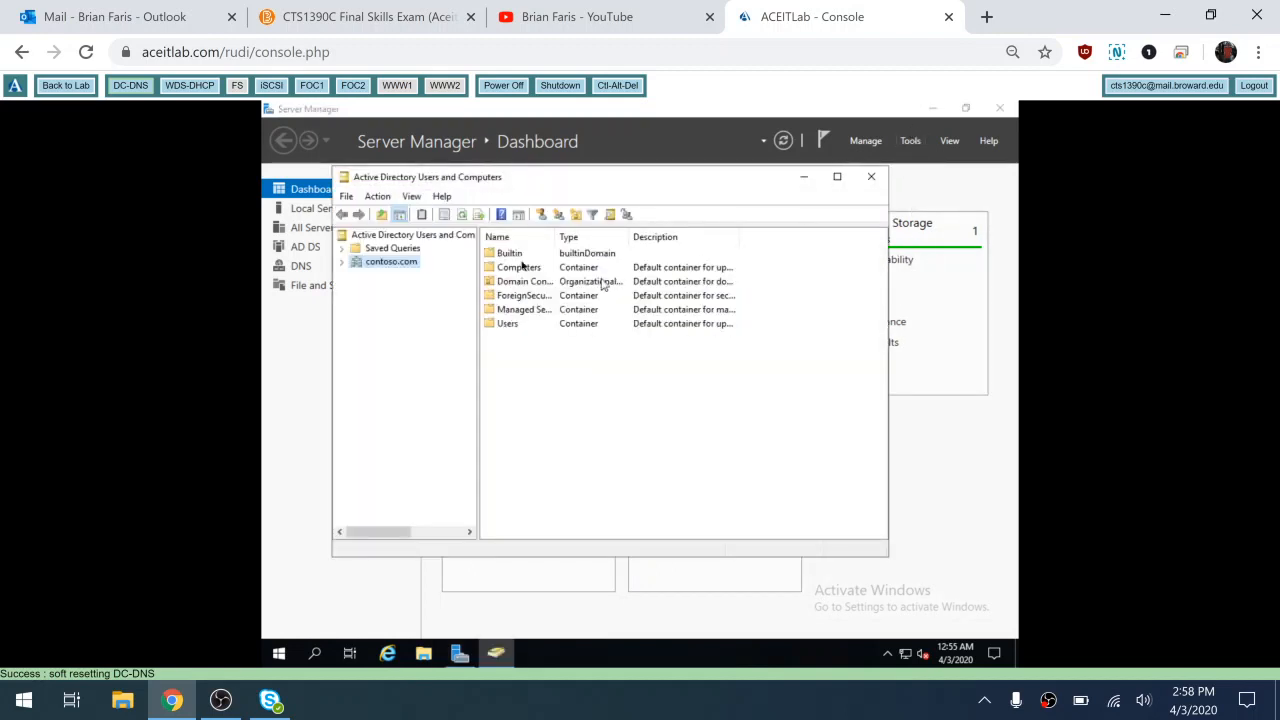
pyautogui.click(342, 263)
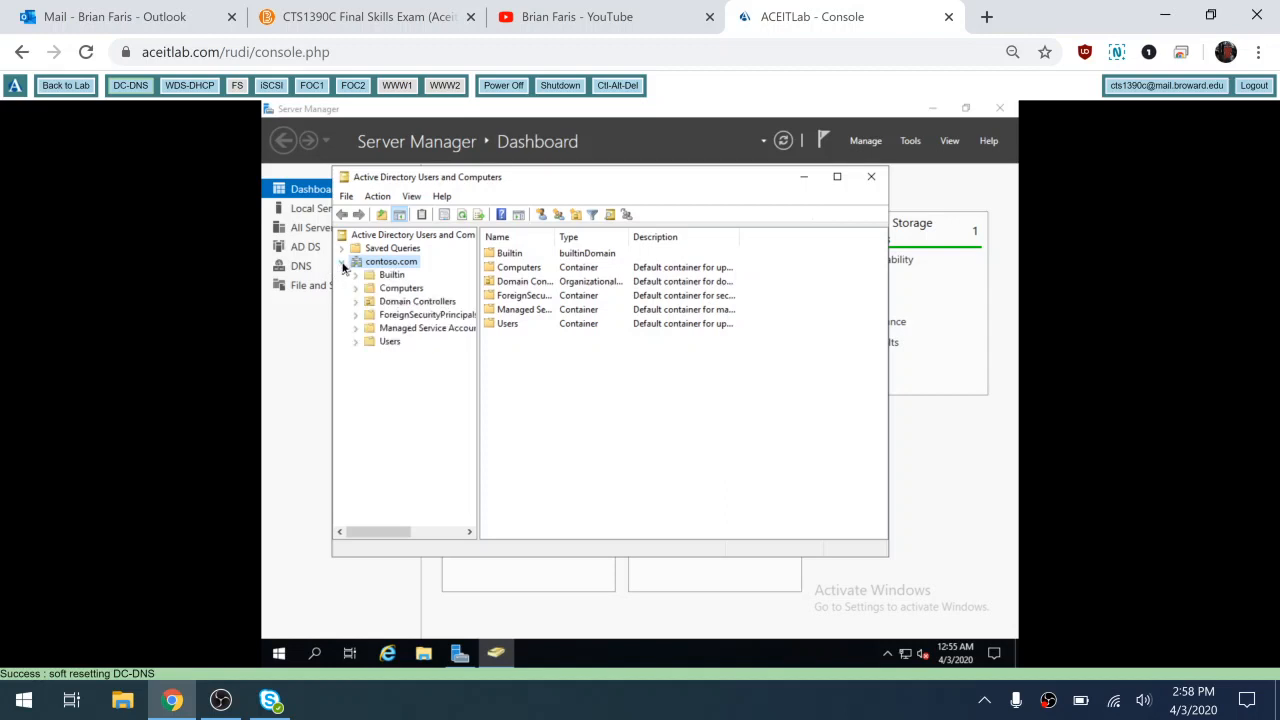
pyautogui.click(393, 290)
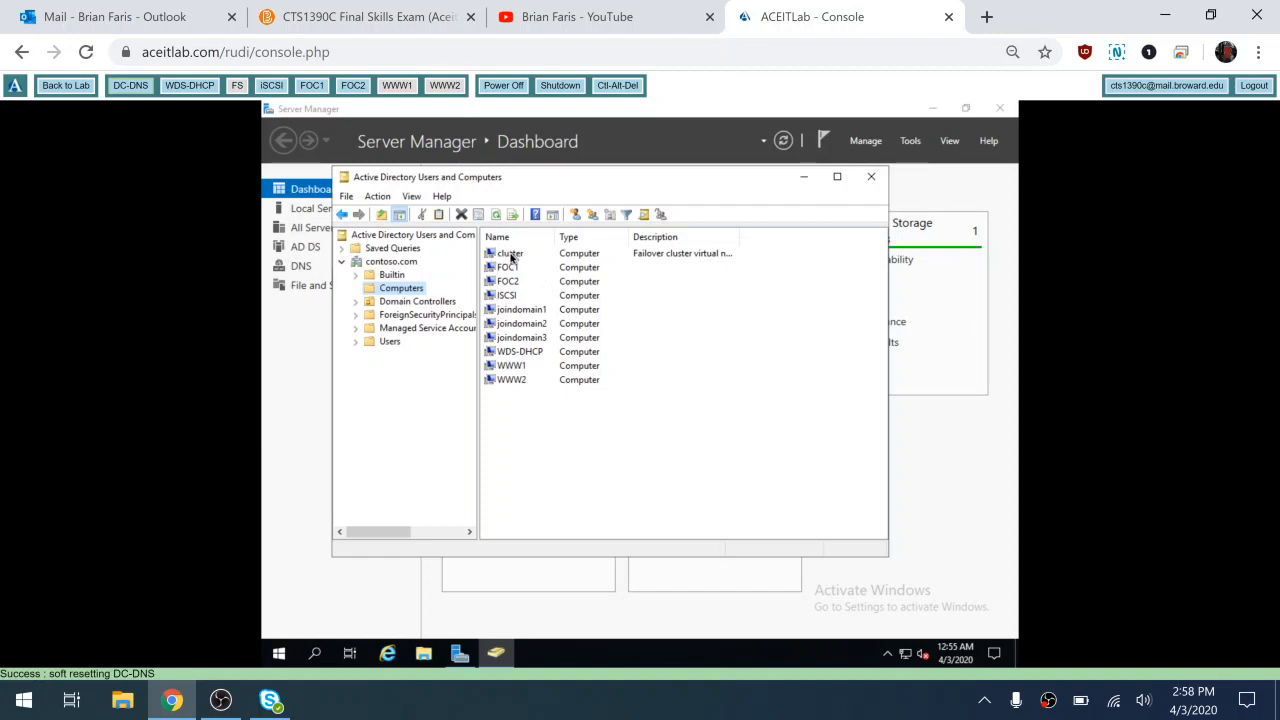
pyautogui.click(311, 88)
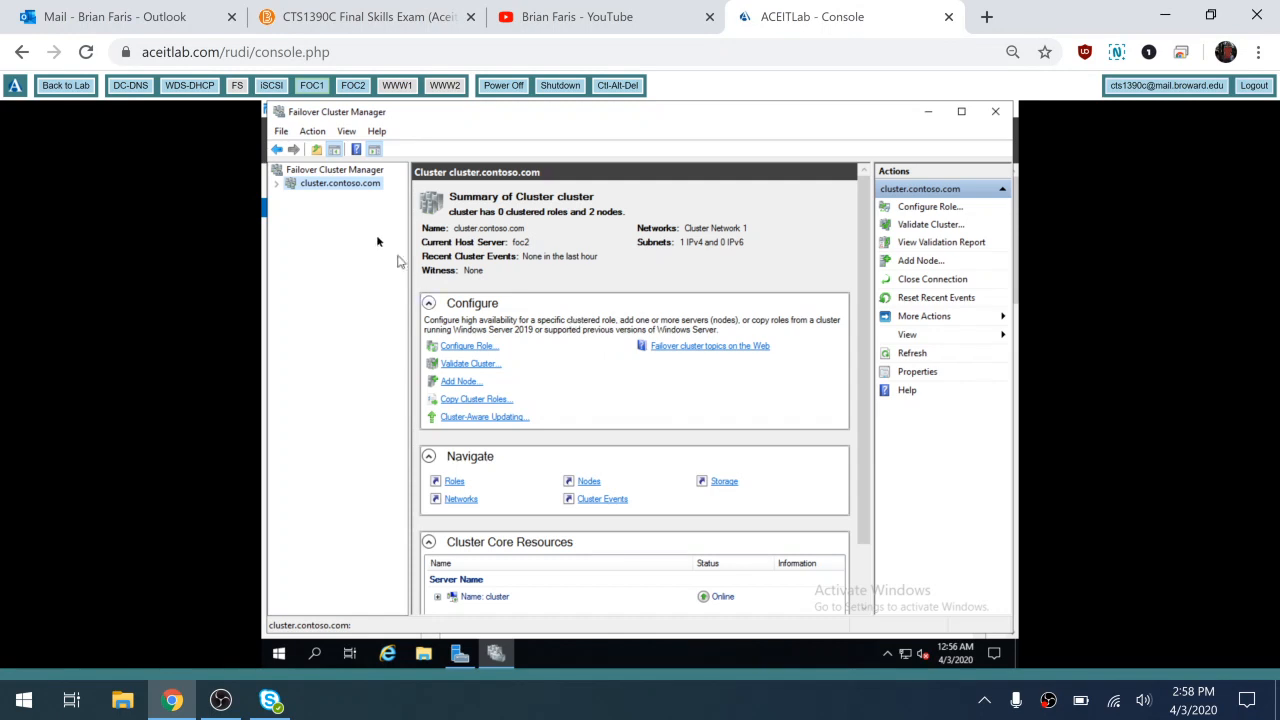
# Review cluster.contoso.com's Cluster Network 1 and its nodes foc1 and foc2, then expand Storage
pyautogui.click(277, 185)
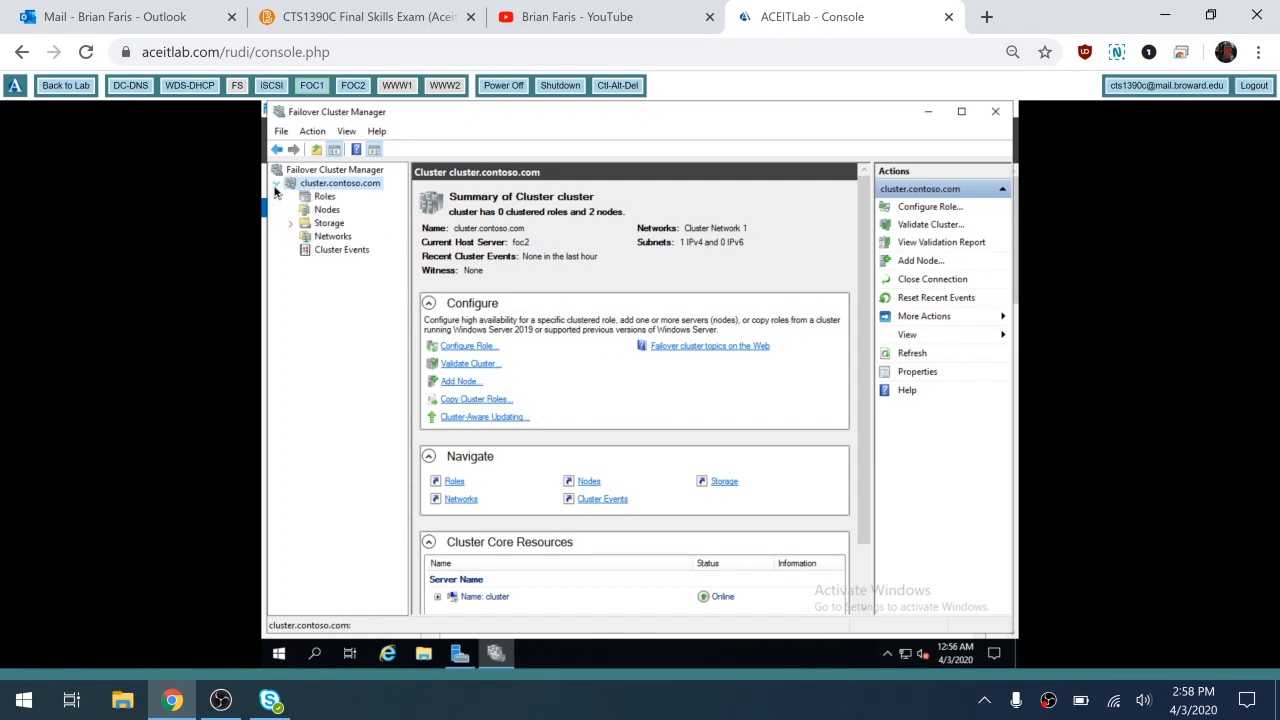
pyautogui.click(318, 237)
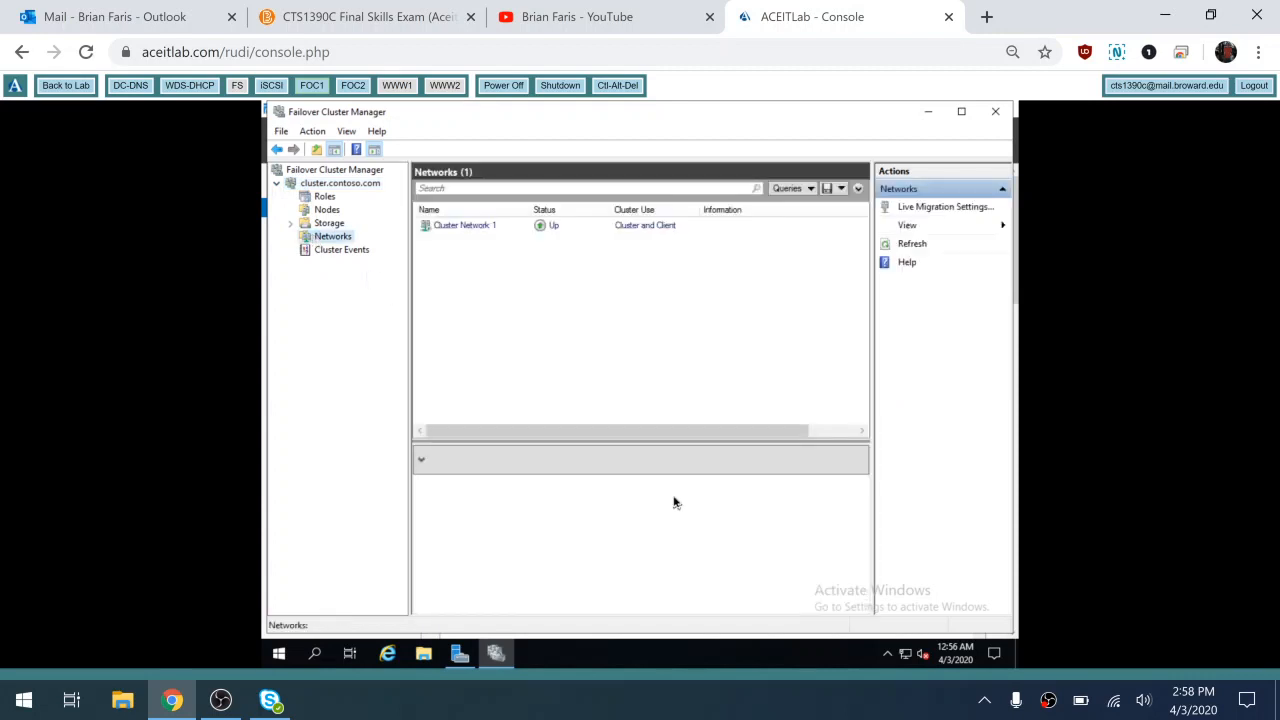
pyautogui.click(466, 226)
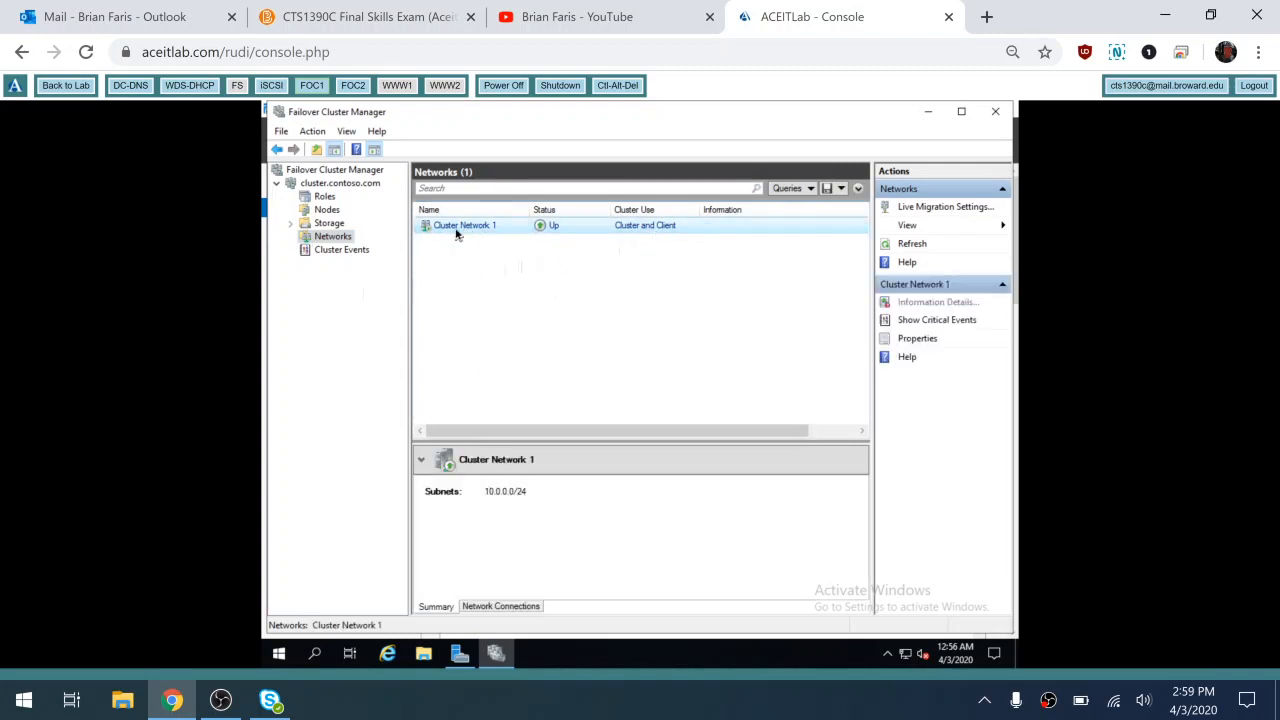
pyautogui.click(318, 211)
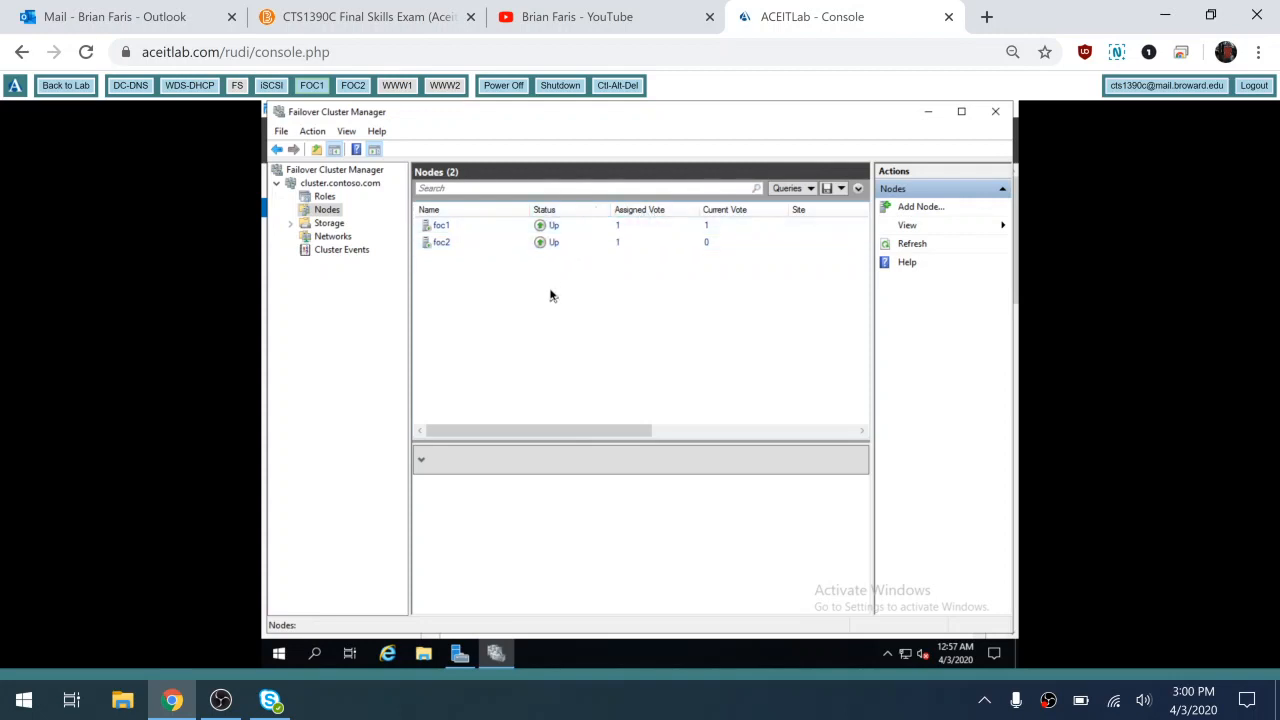
pyautogui.click(289, 225)
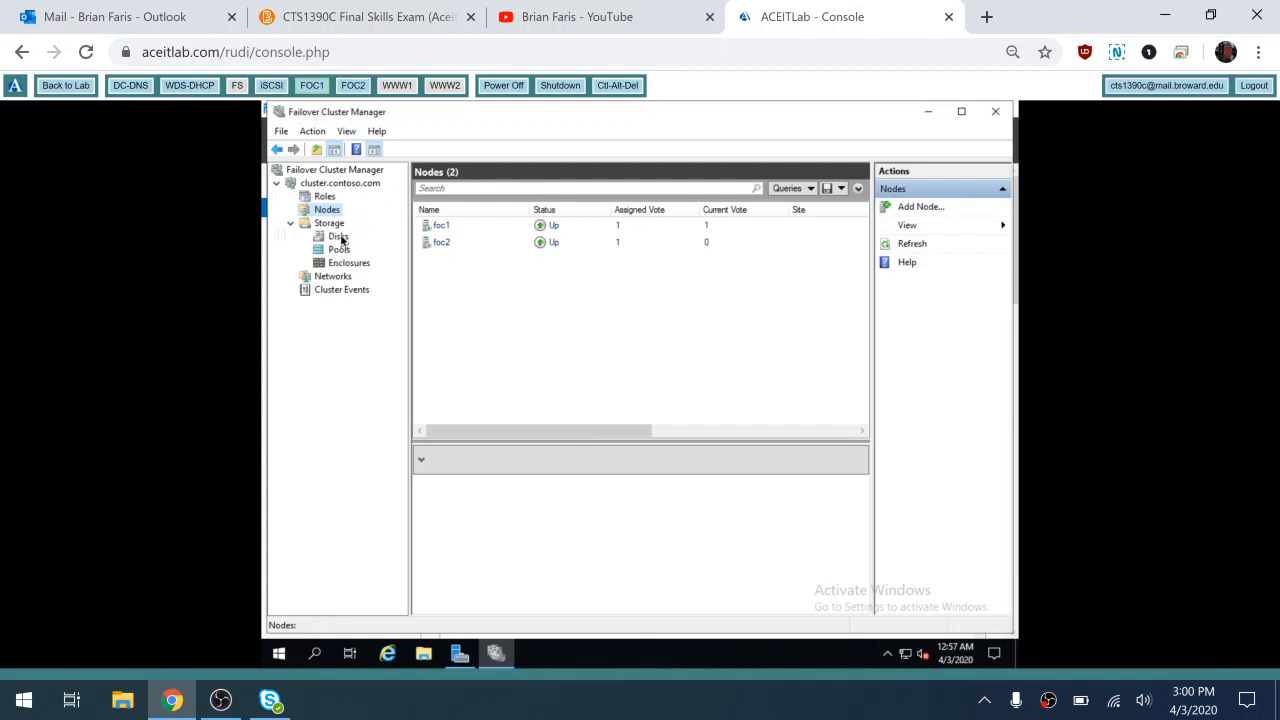
# Add Cluster Disk 1 on the Disks page and view its Witness (D) volume
pyautogui.click(339, 237)
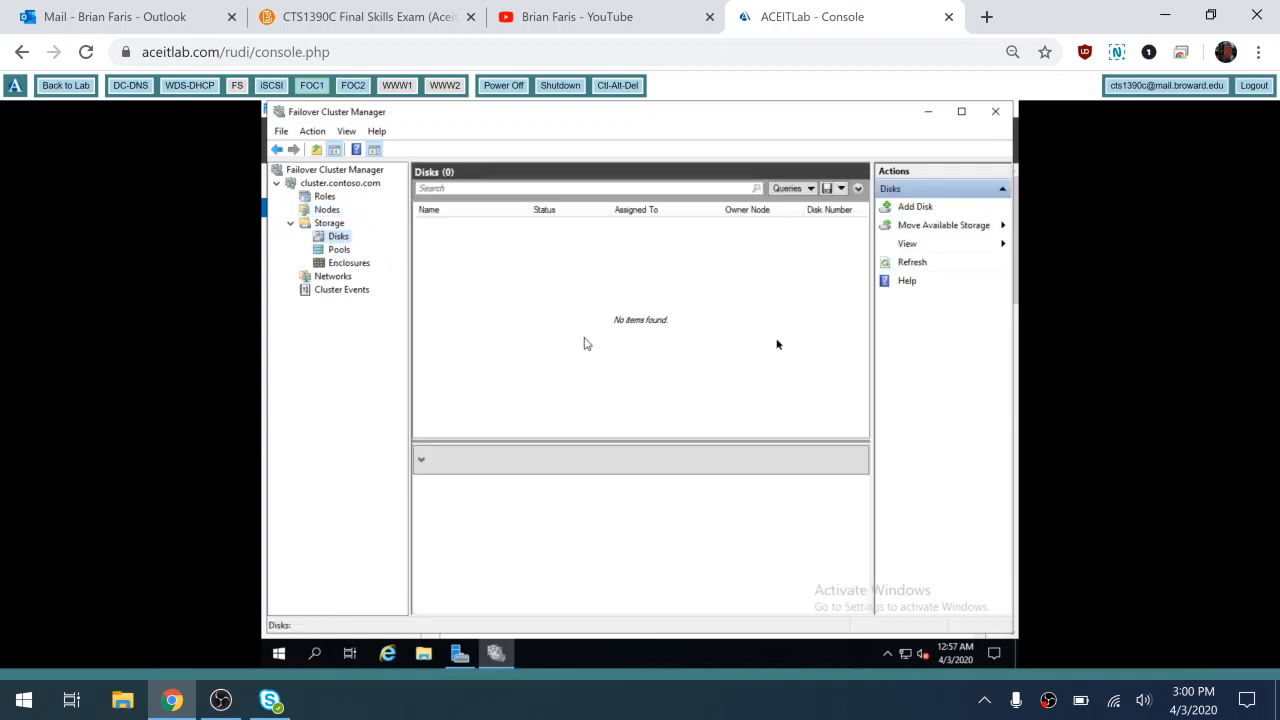
pyautogui.click(906, 209)
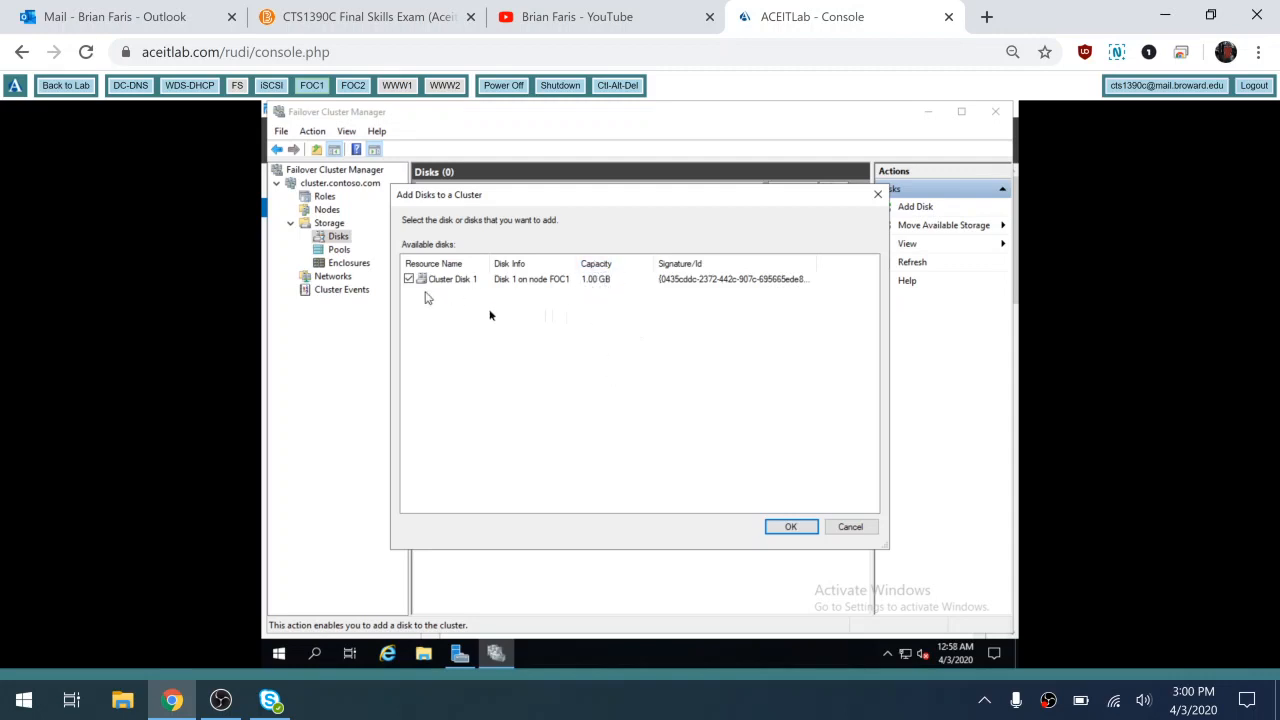
pyautogui.click(779, 528)
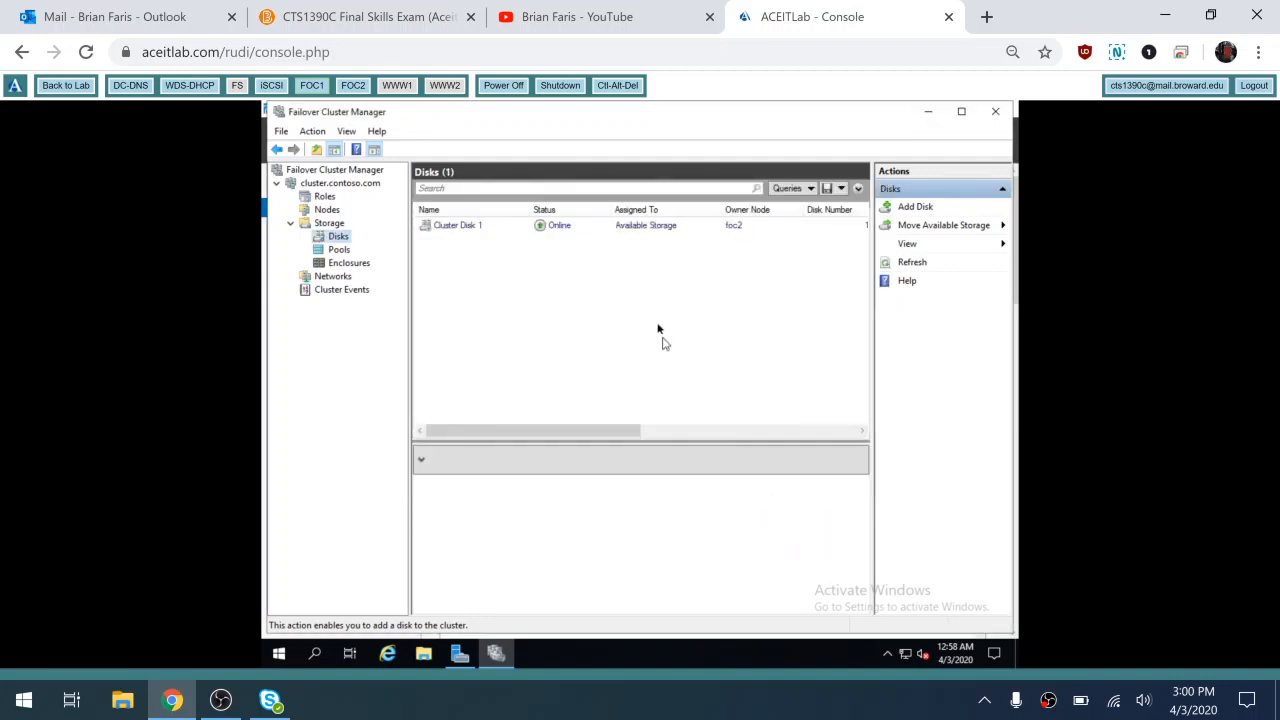
pyautogui.click(632, 230)
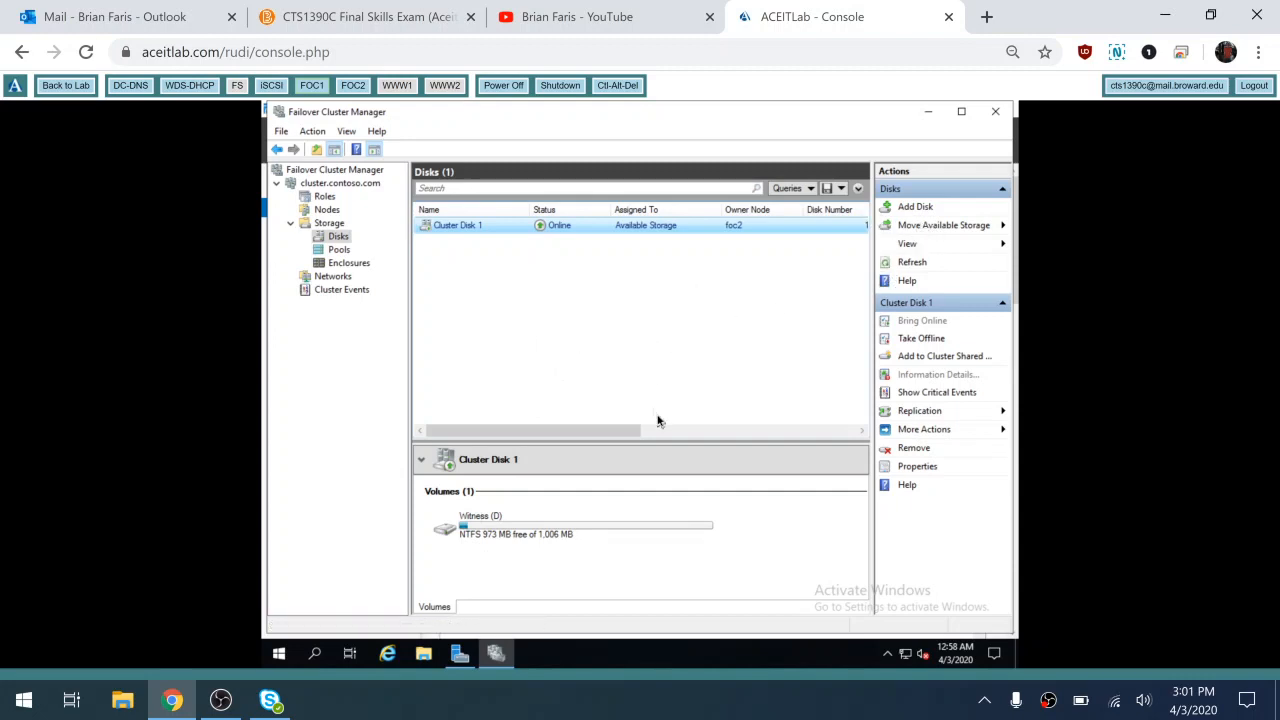
# Start Configure Cluster Quorum Settings from the cluster's More Actions and choose 'Select the quorum witness'
pyautogui.click(339, 185)
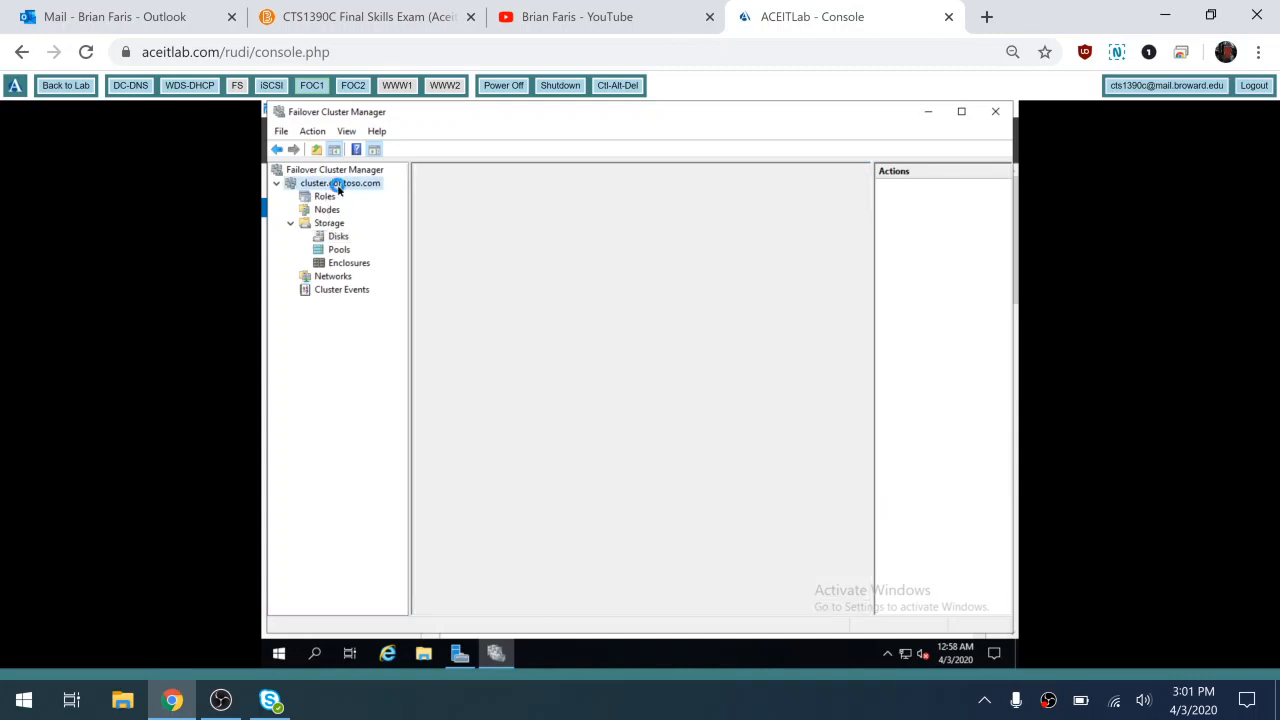
pyautogui.rightClick(339, 189)
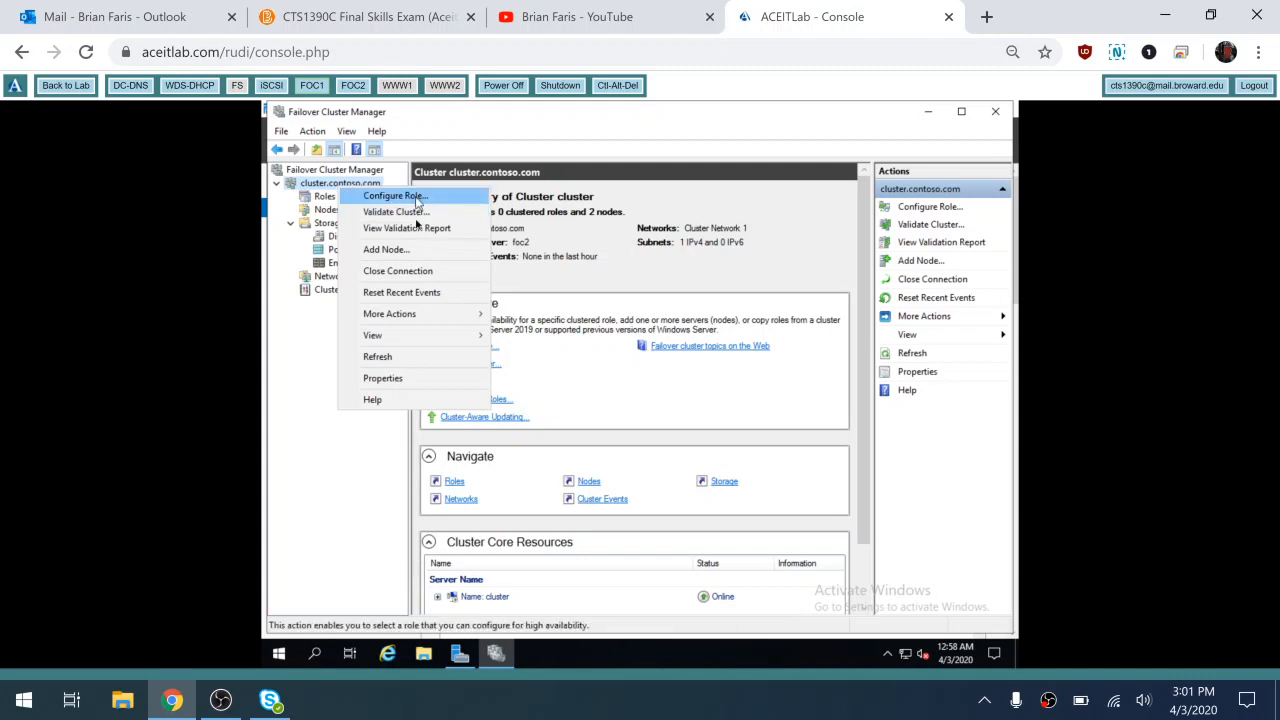
pyautogui.moveTo(399, 321)
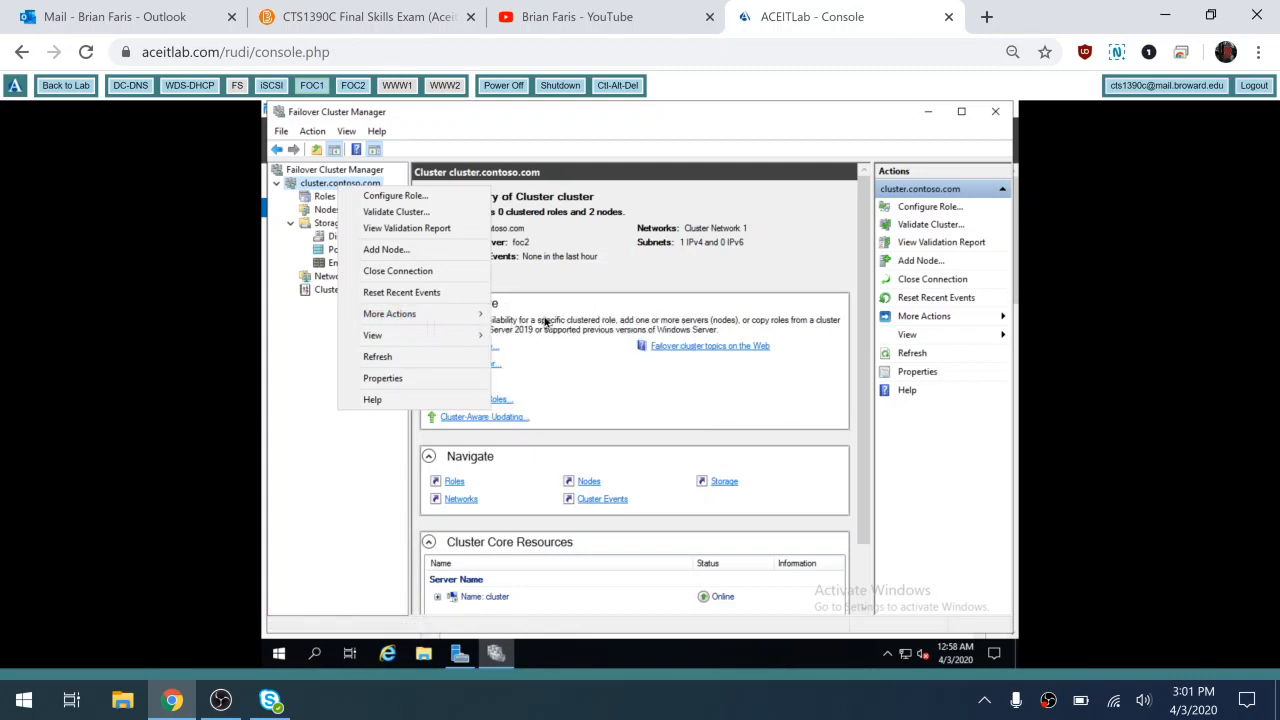
pyautogui.moveTo(463, 316)
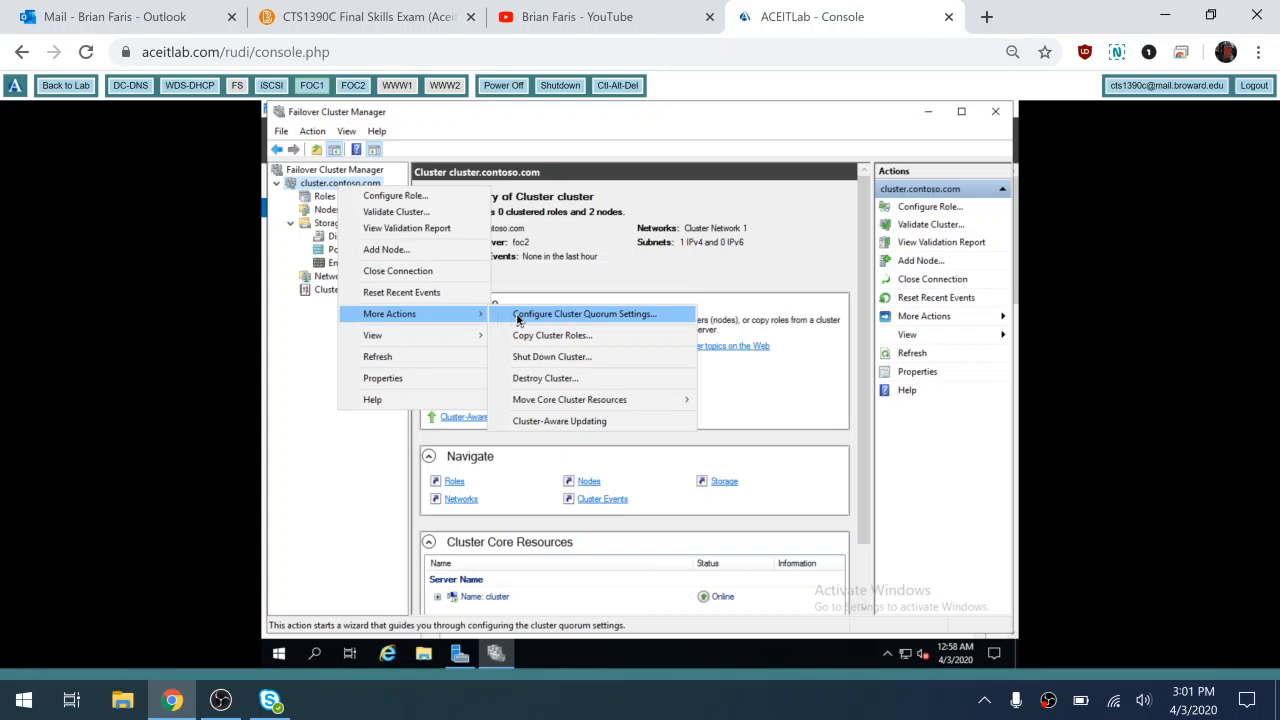
pyautogui.click(518, 317)
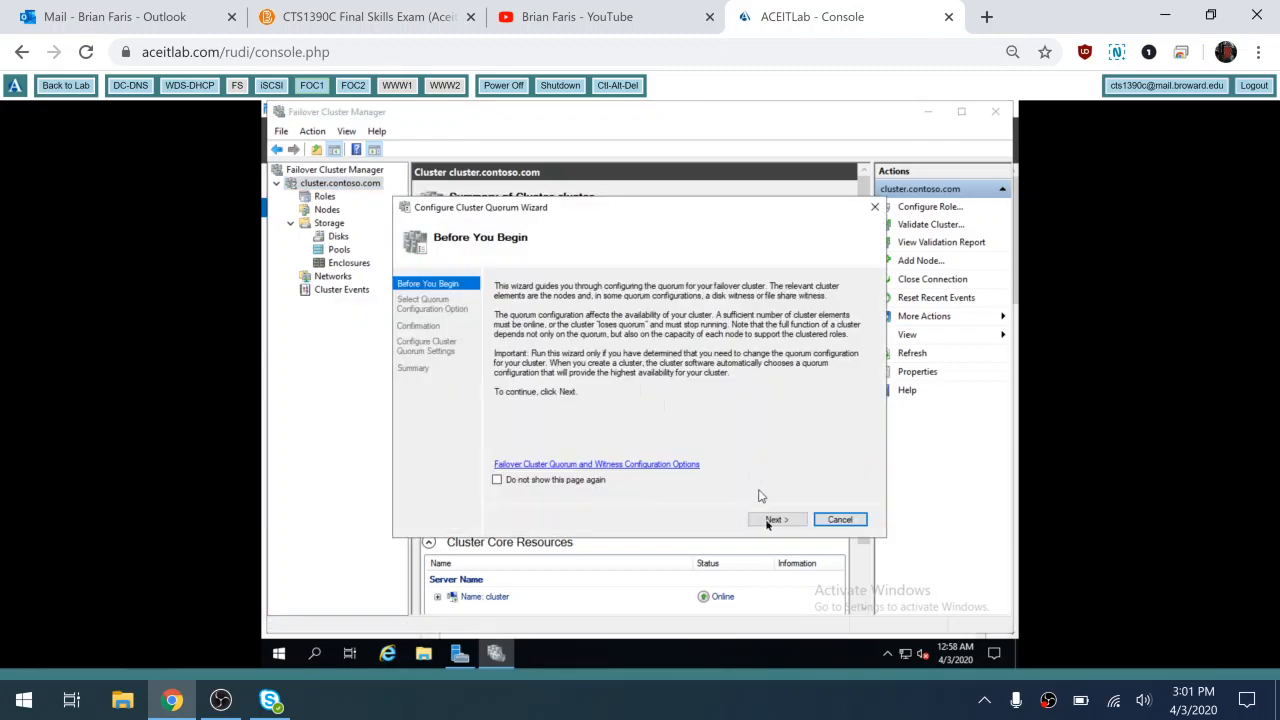
pyautogui.click(770, 524)
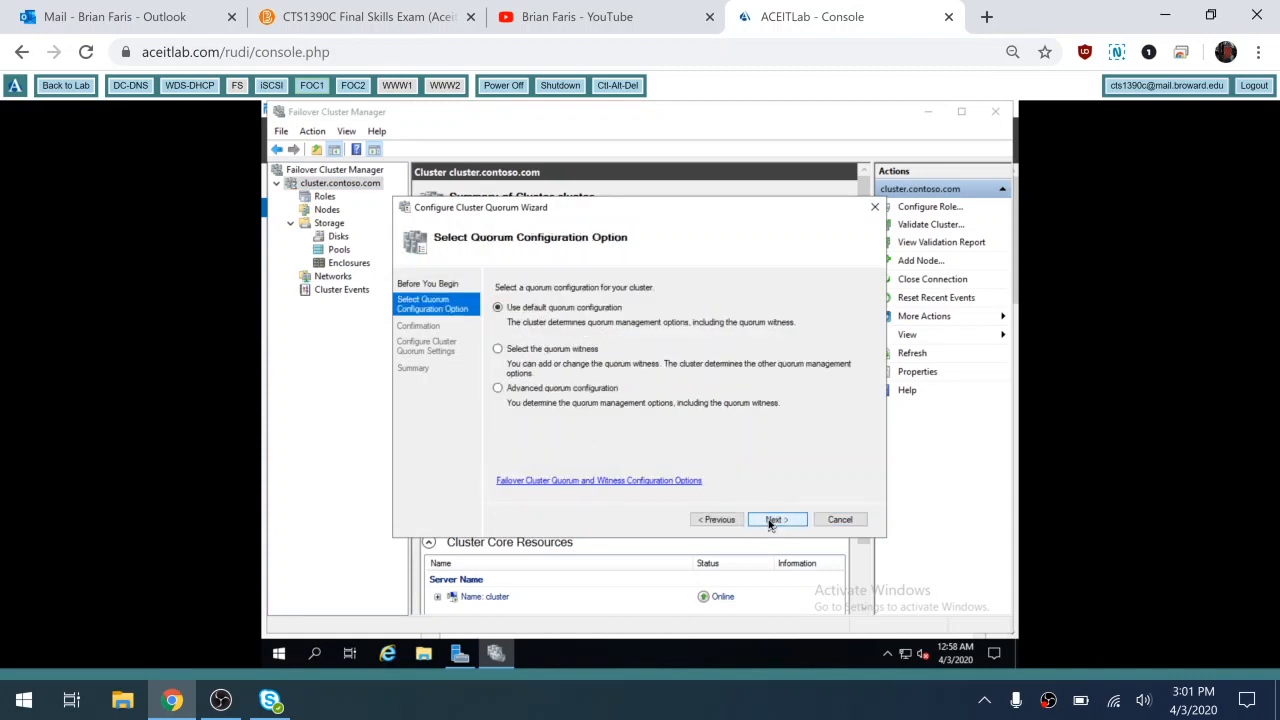
pyautogui.click(497, 350)
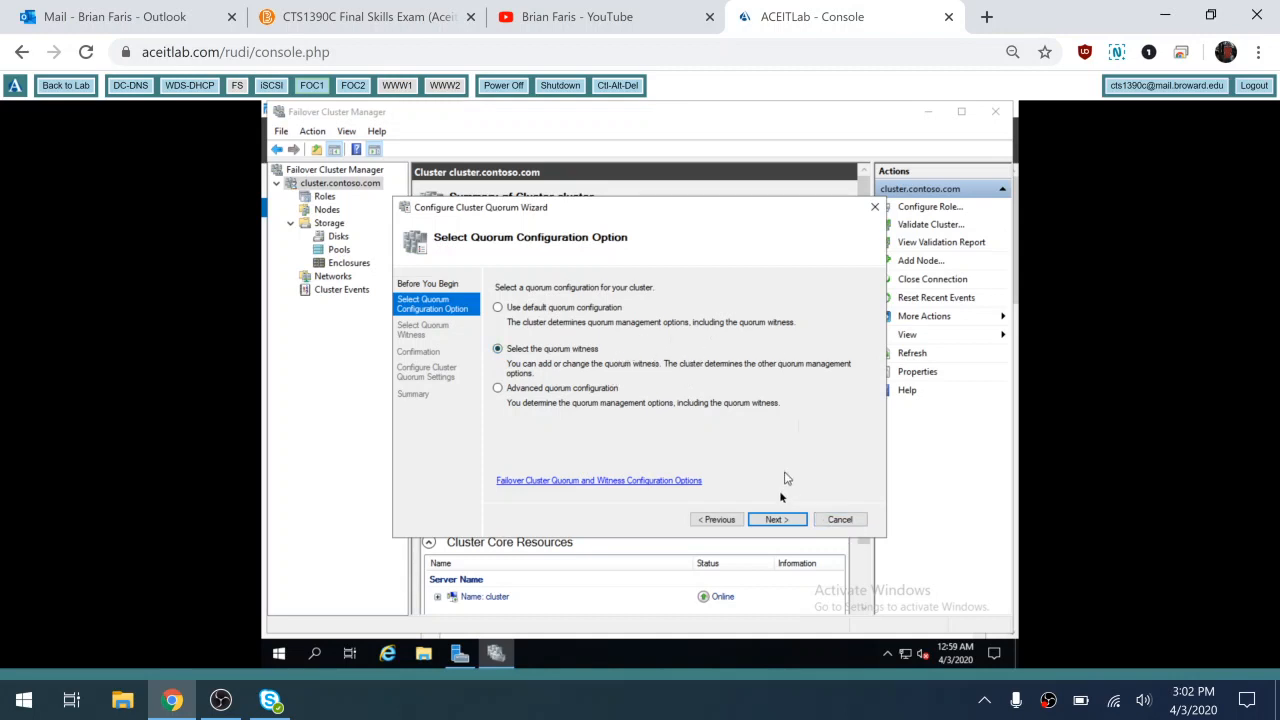
pyautogui.click(775, 520)
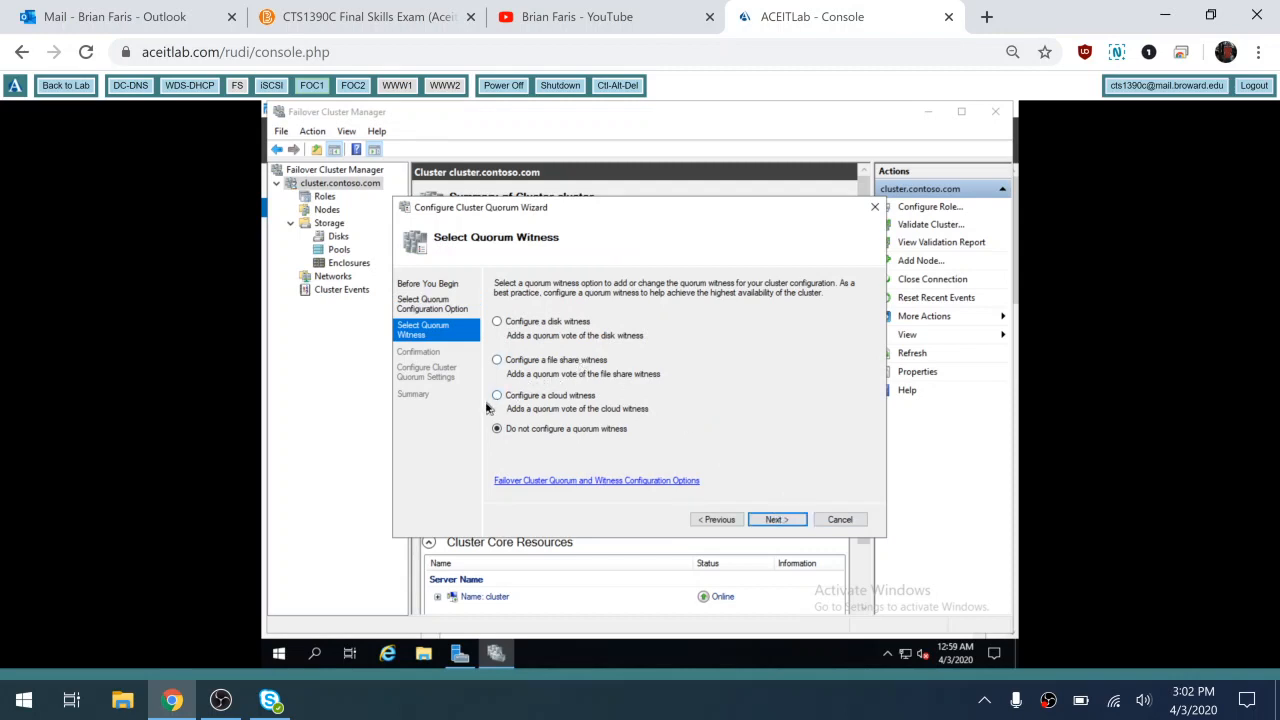
# Configure Cluster Disk 1 as the disk witness and complete the quorum wizard
pyautogui.click(496, 322)
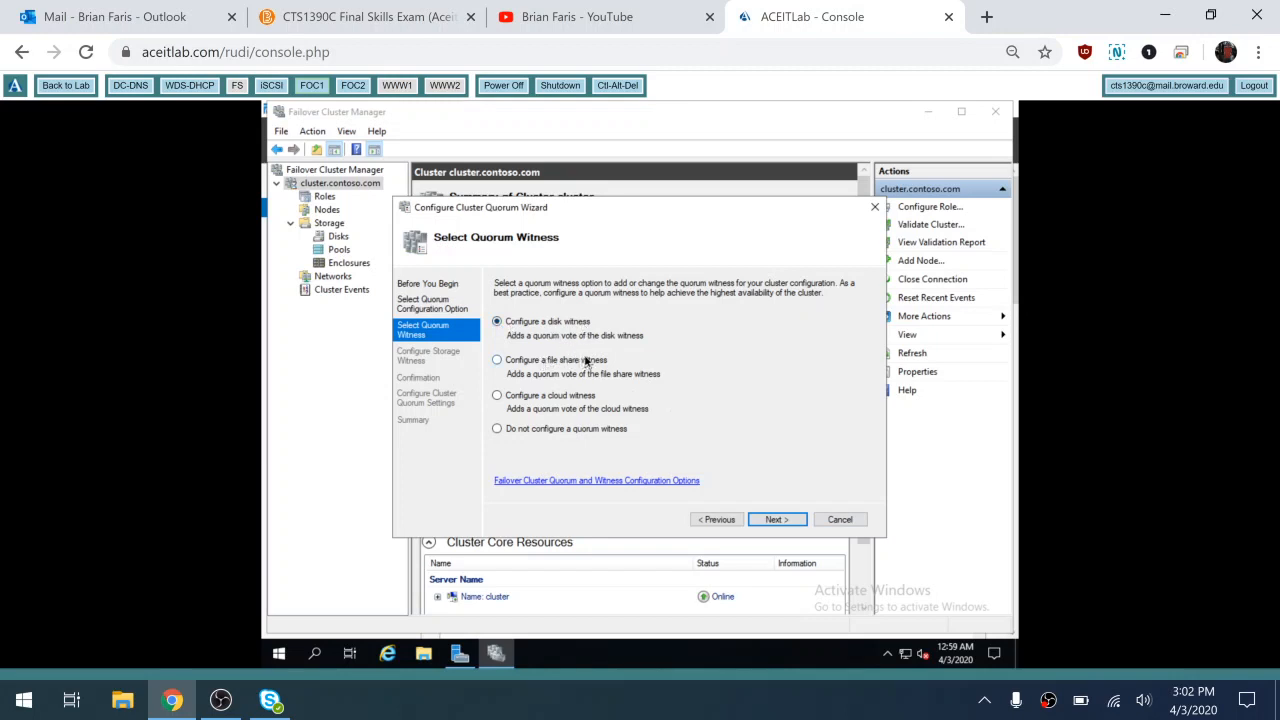
pyautogui.click(786, 520)
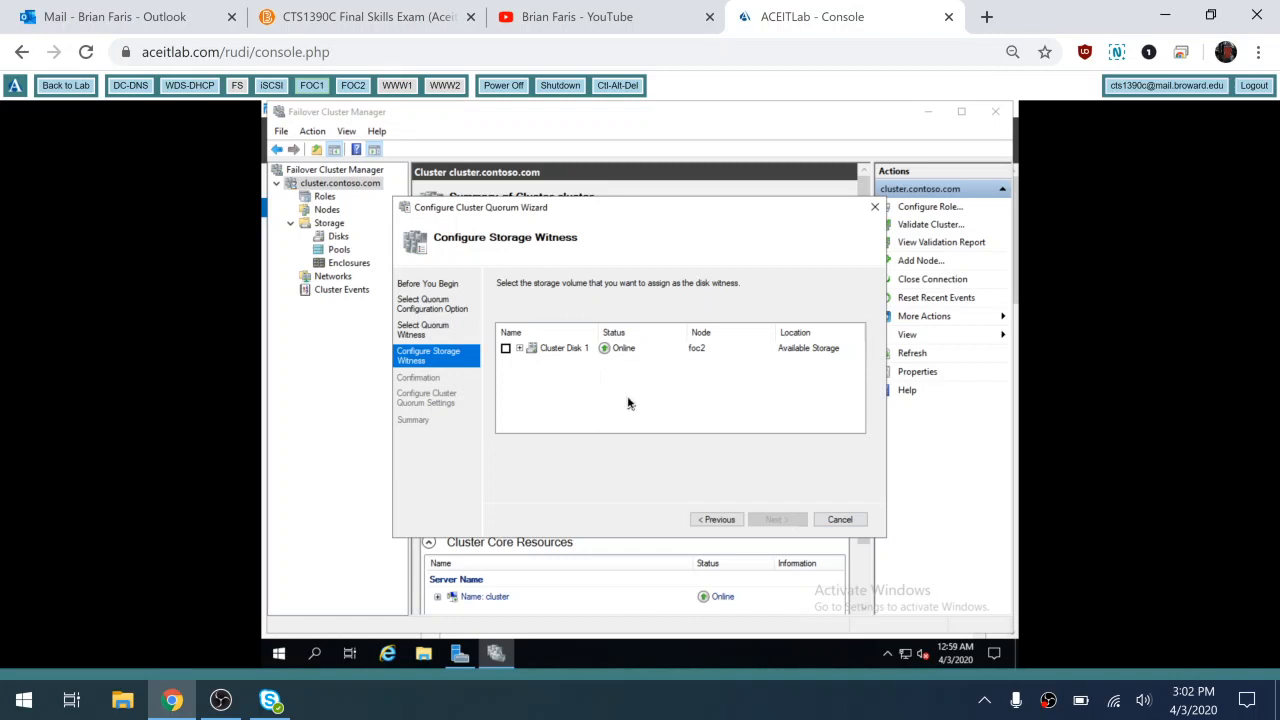
pyautogui.click(519, 349)
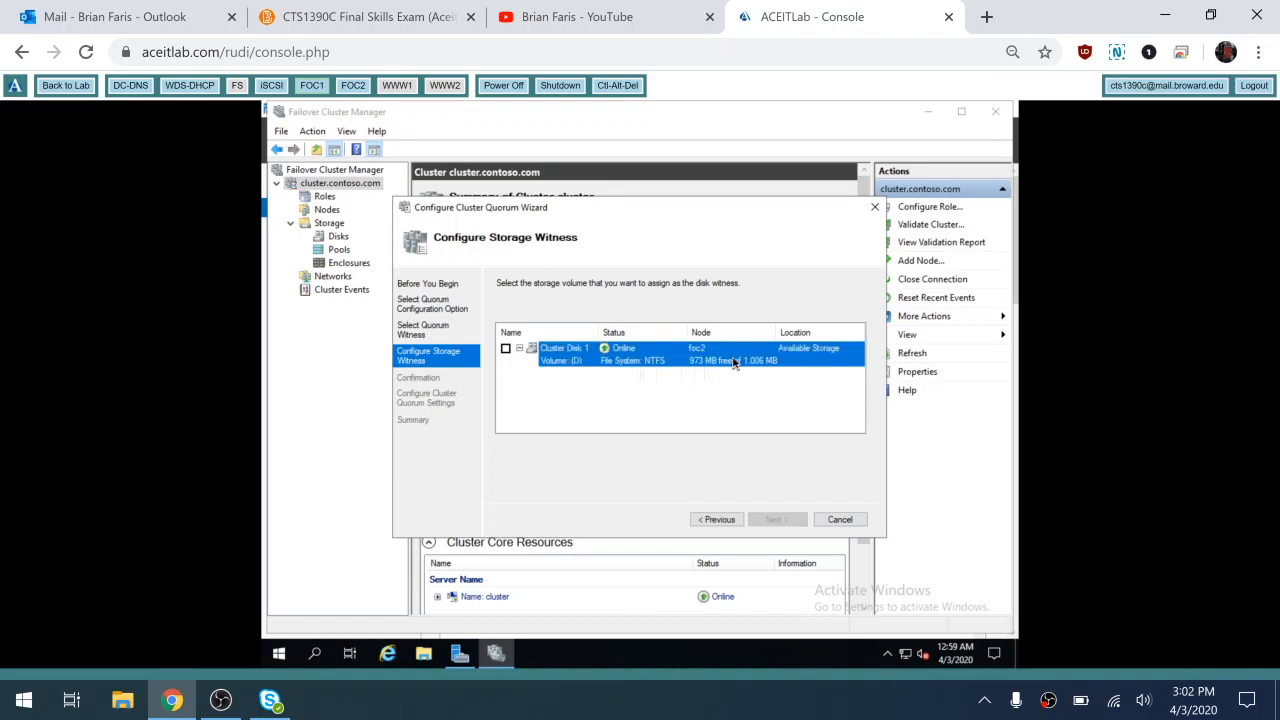
pyautogui.click(505, 348)
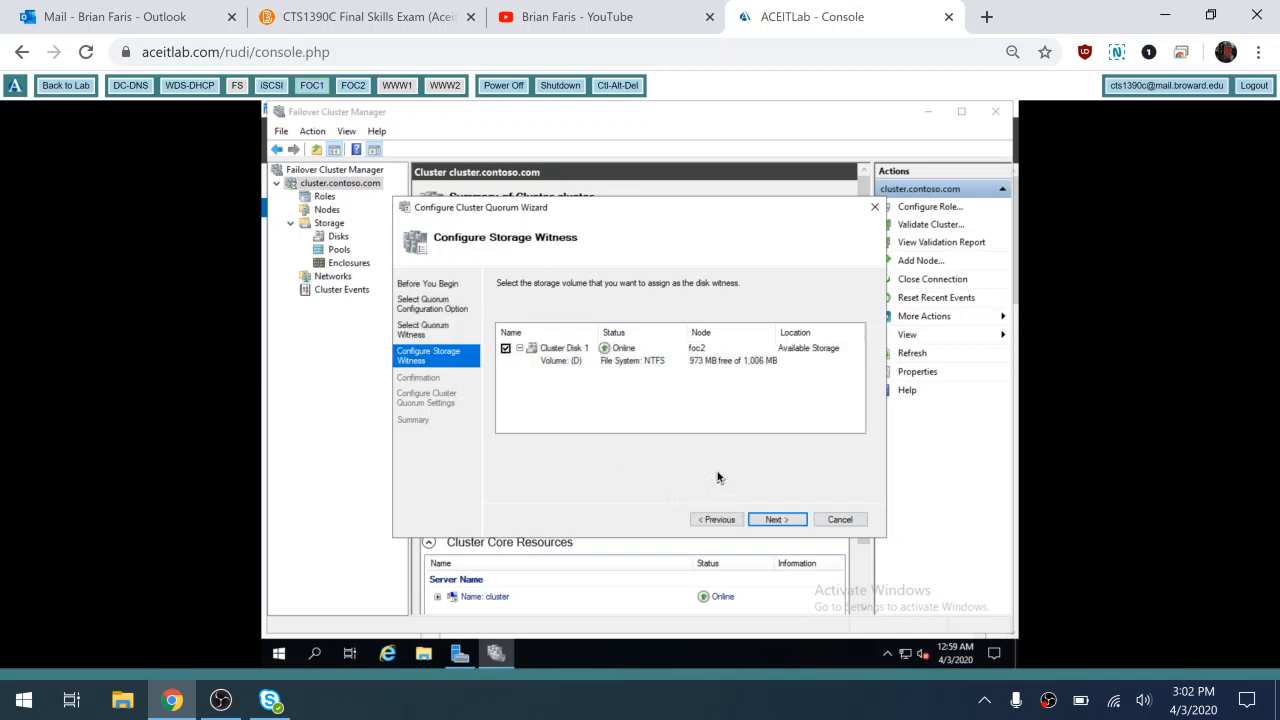
pyautogui.click(777, 520)
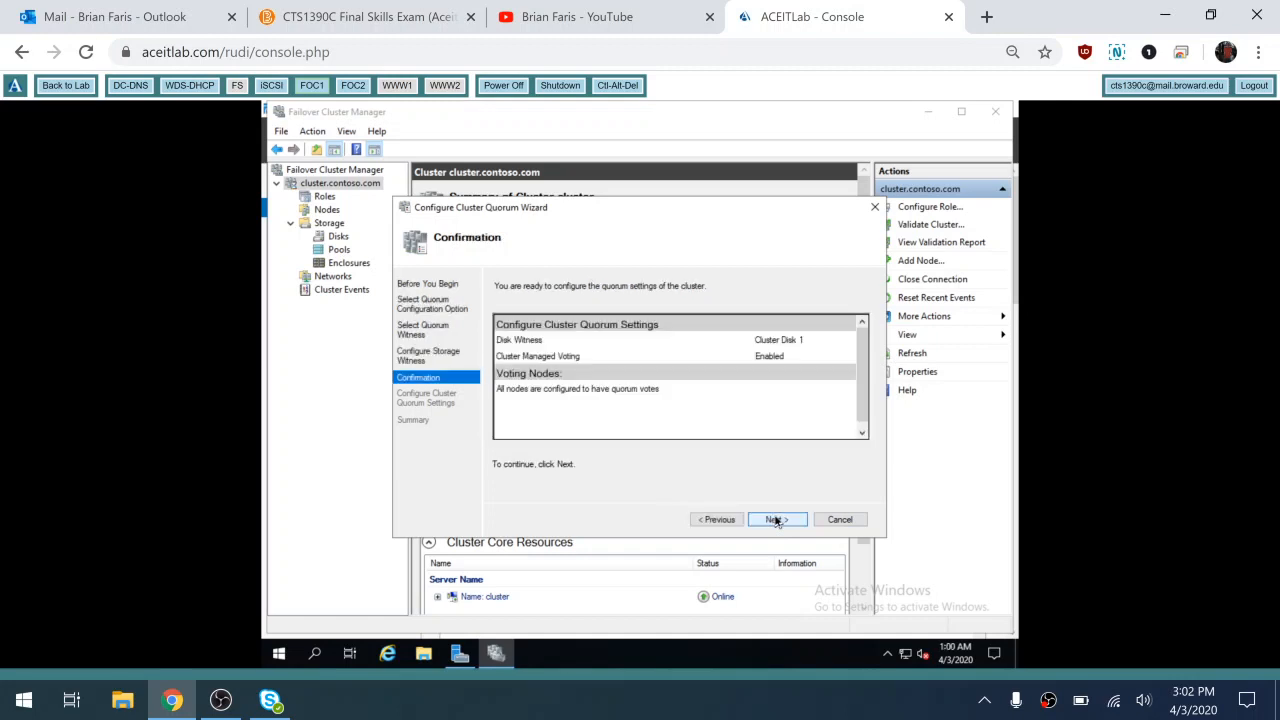
pyautogui.click(777, 520)
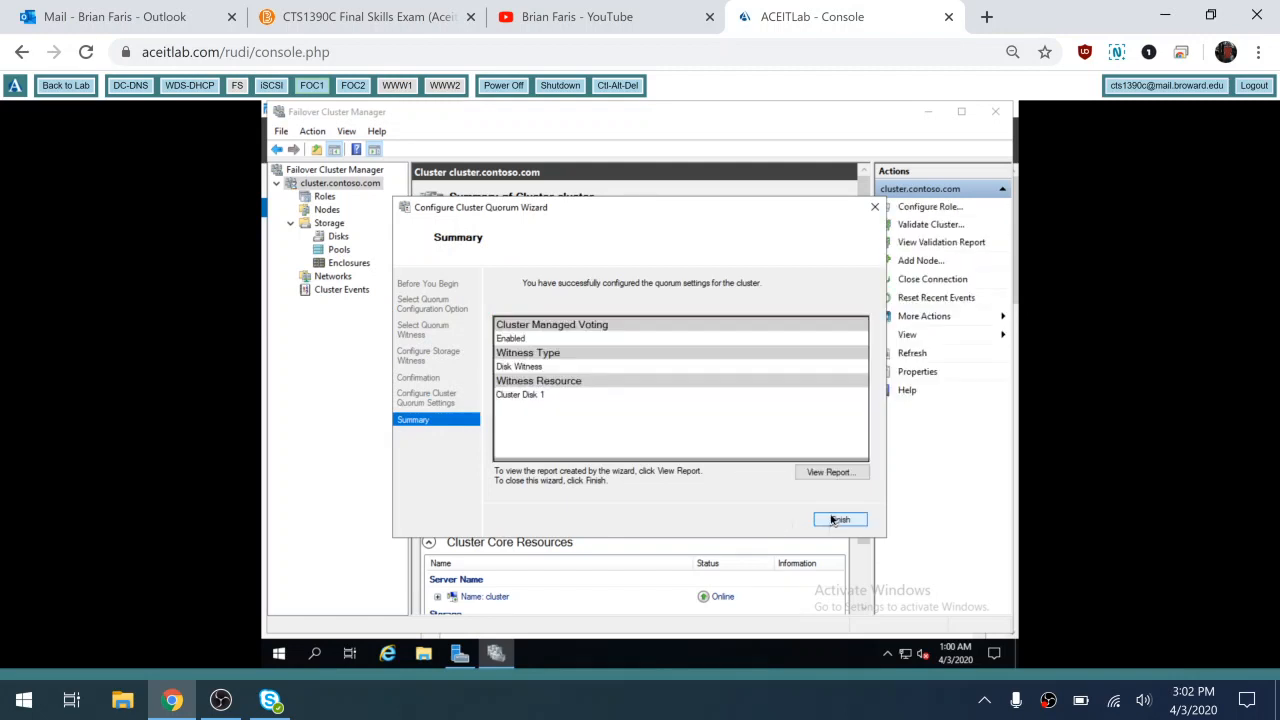
pyautogui.click(836, 520)
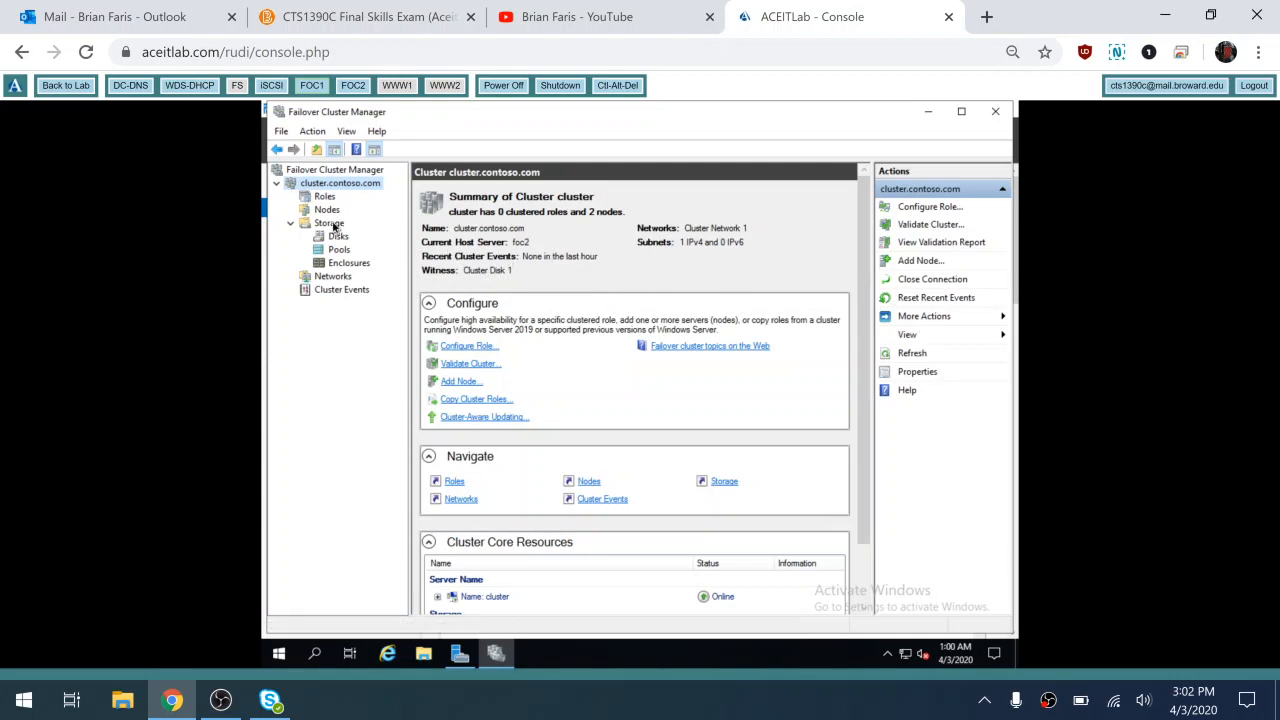
# Confirm on the Disks page that Cluster Disk 1 is the Disk Witness in Quorum, then open File Explorer
pyautogui.click(337, 225)
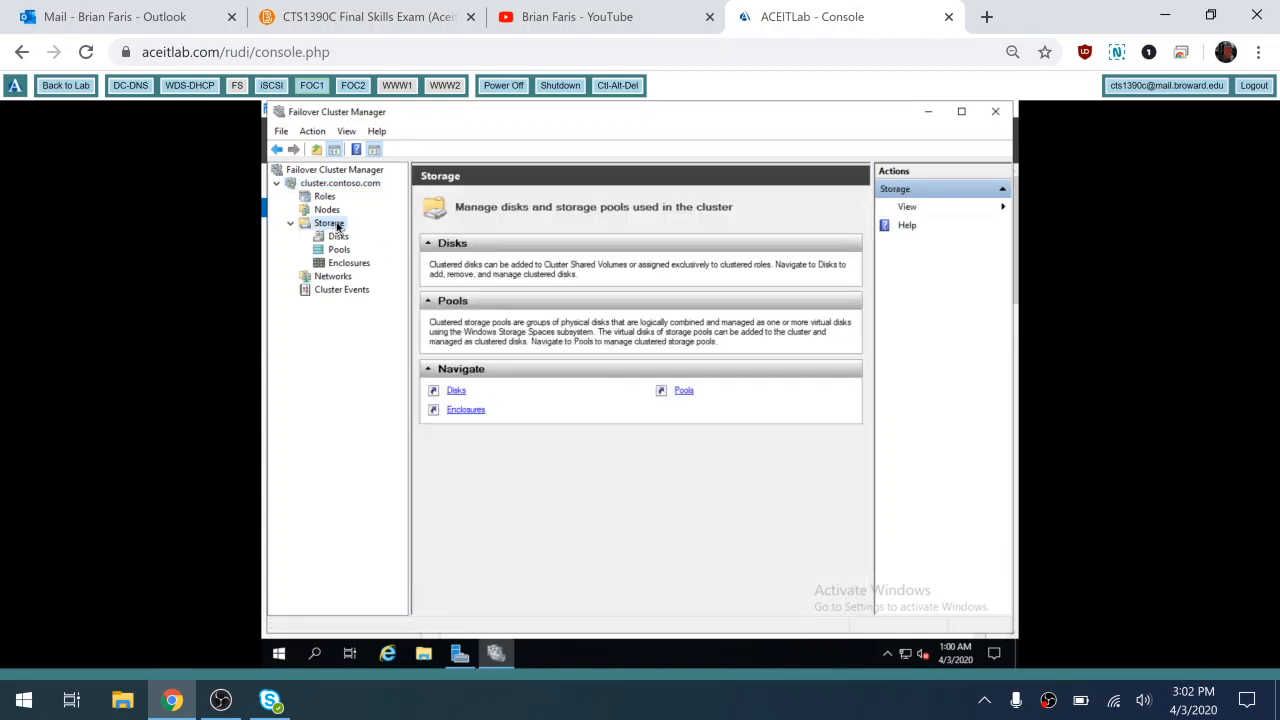
pyautogui.click(455, 391)
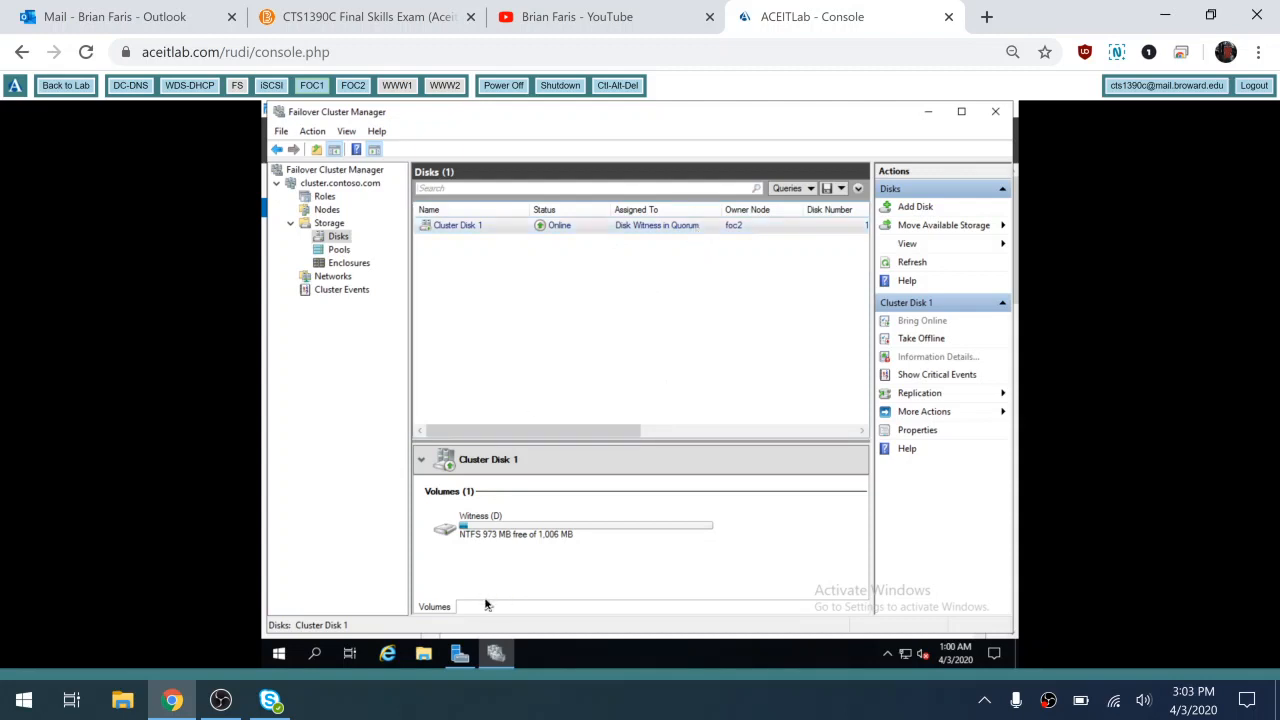
pyautogui.click(421, 662)
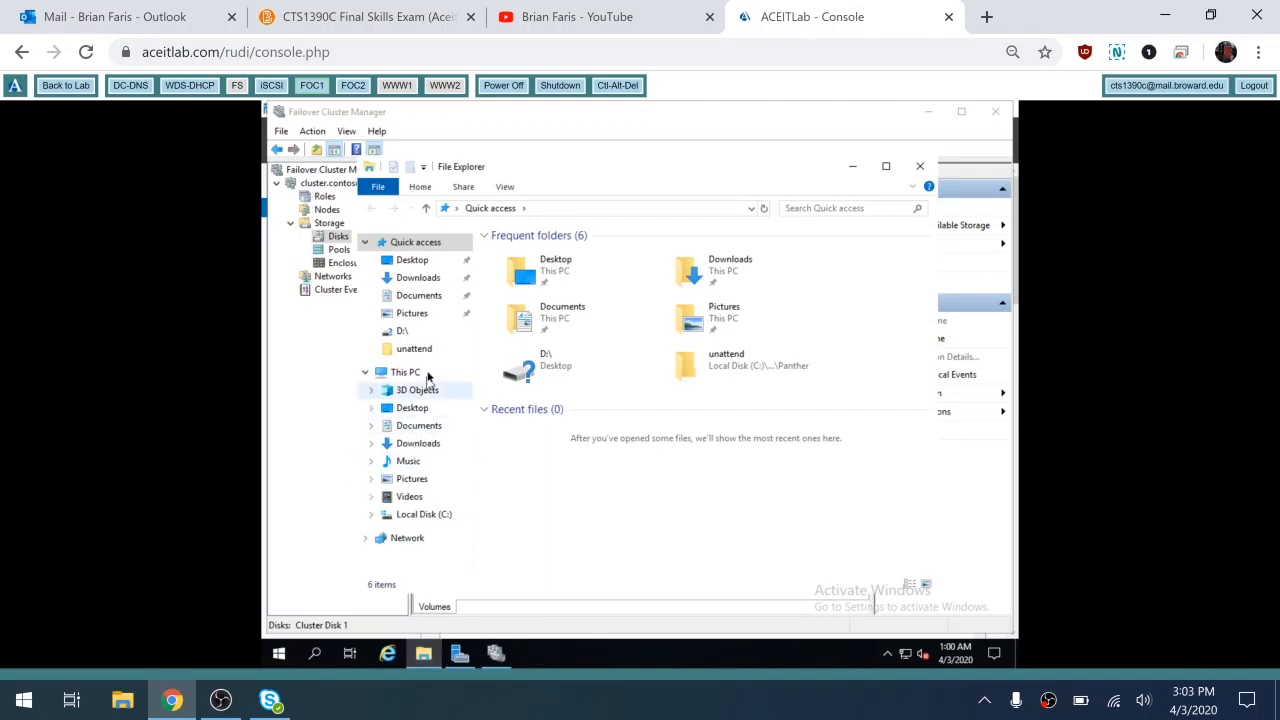
# Check This PC's drives and Disk 1's status in Disk Management, then close Disk Management
pyautogui.click(418, 373)
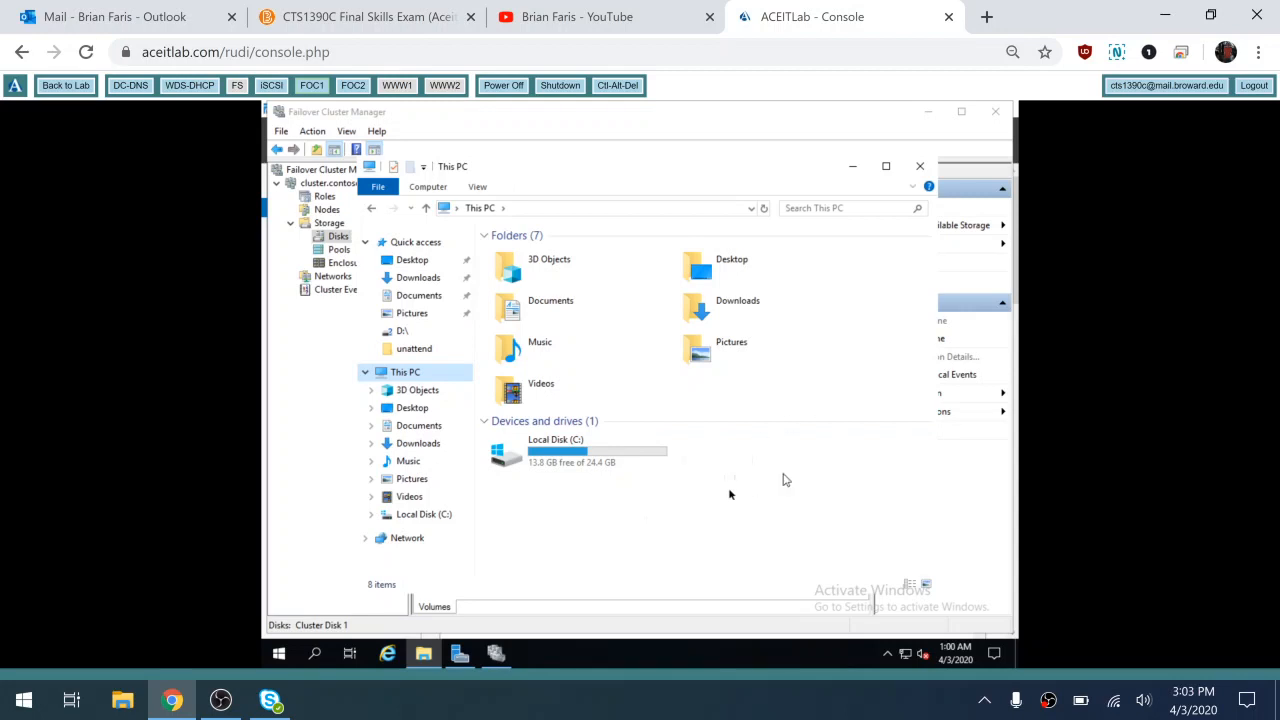
pyautogui.click(280, 655)
pyautogui.rightClick(280, 655)
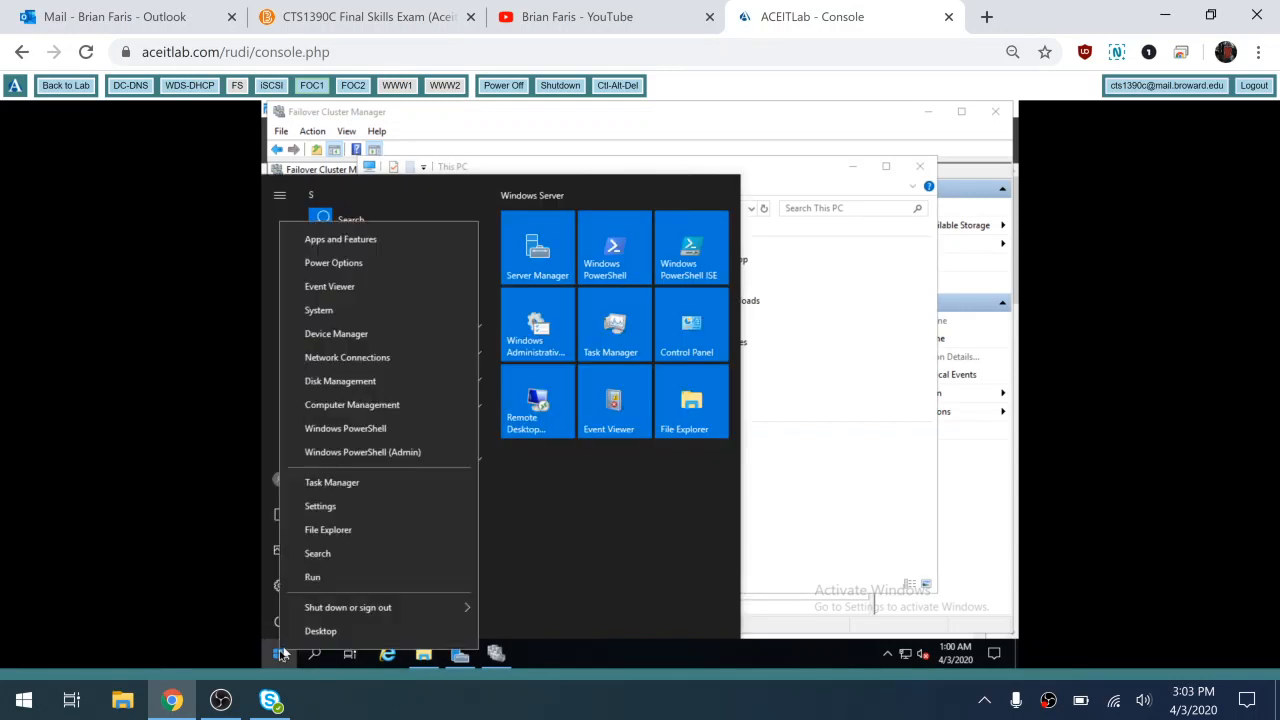
pyautogui.click(391, 383)
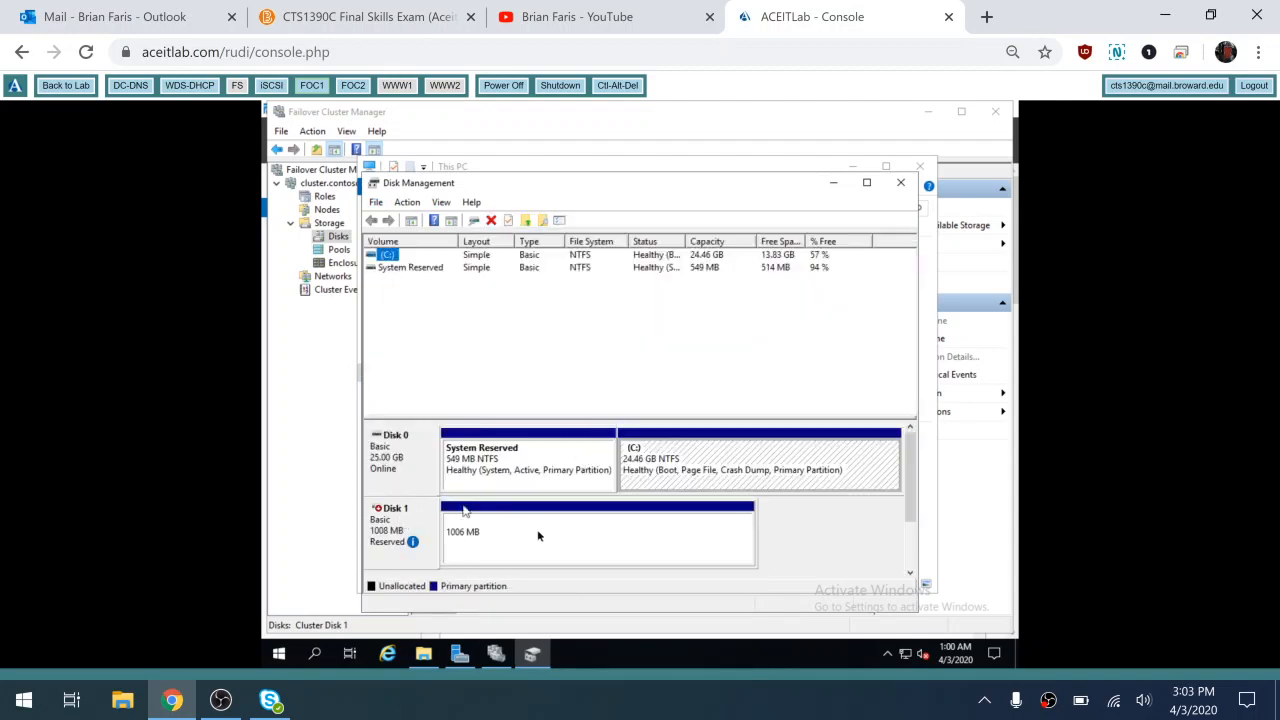
pyautogui.moveTo(392, 548)
pyautogui.click(899, 186)
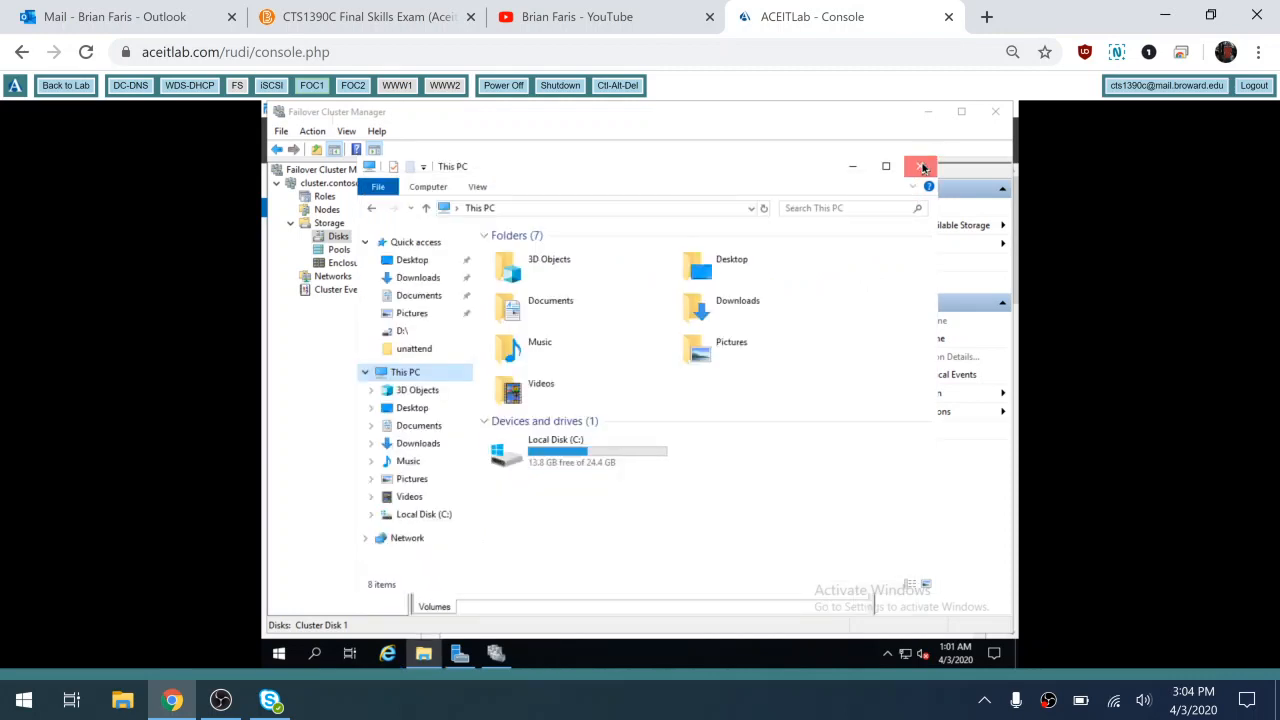
# Close File Explorer and show the cluster's Roles page, which has no roles yet
pyautogui.click(921, 167)
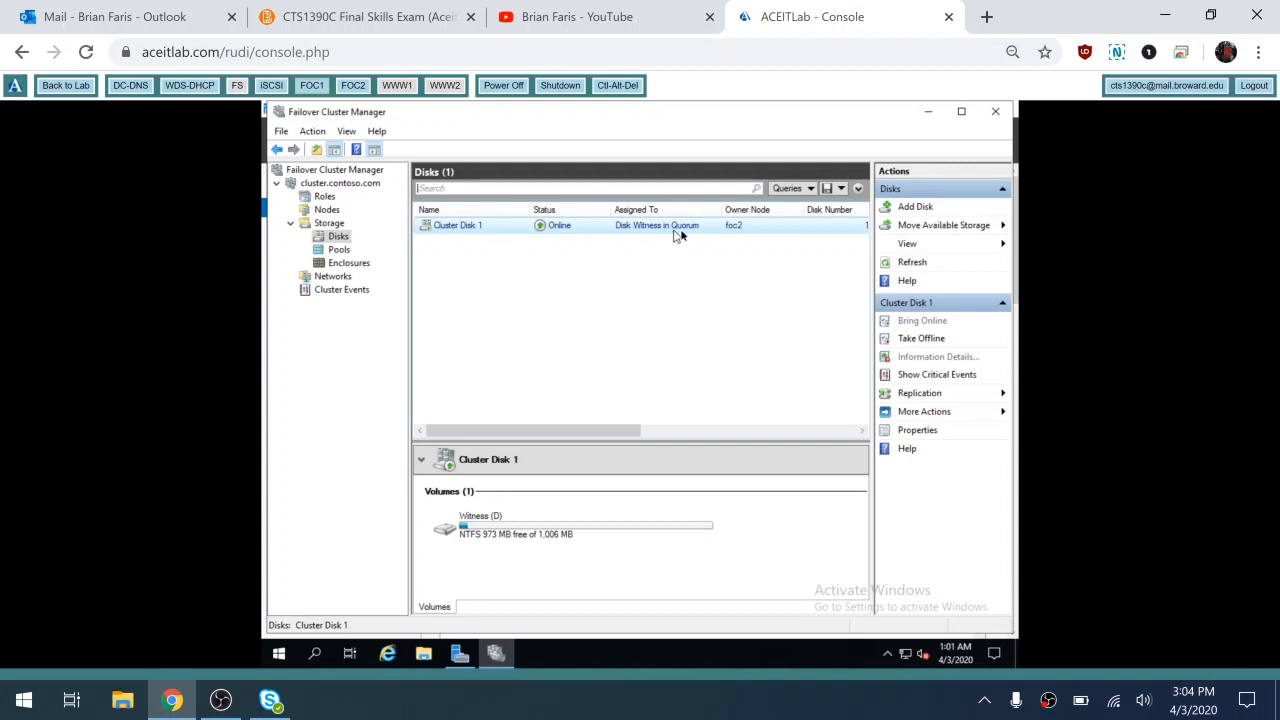
pyautogui.click(681, 230)
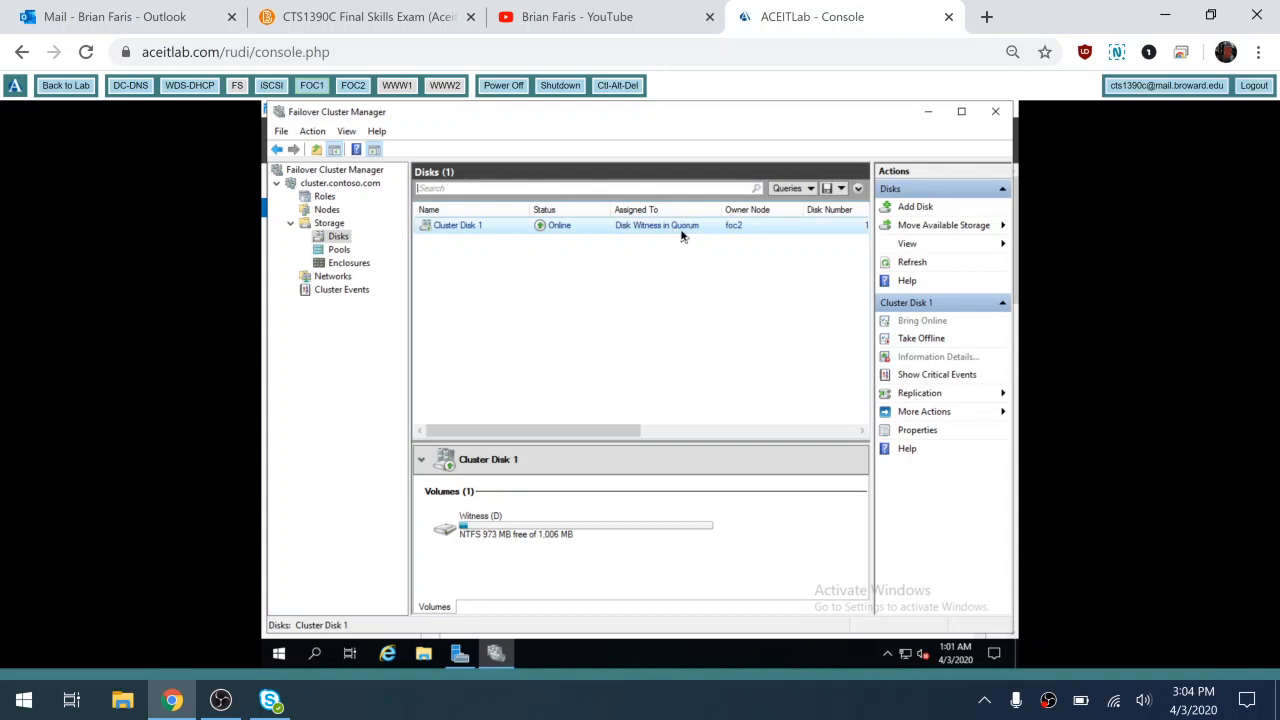
pyautogui.click(319, 197)
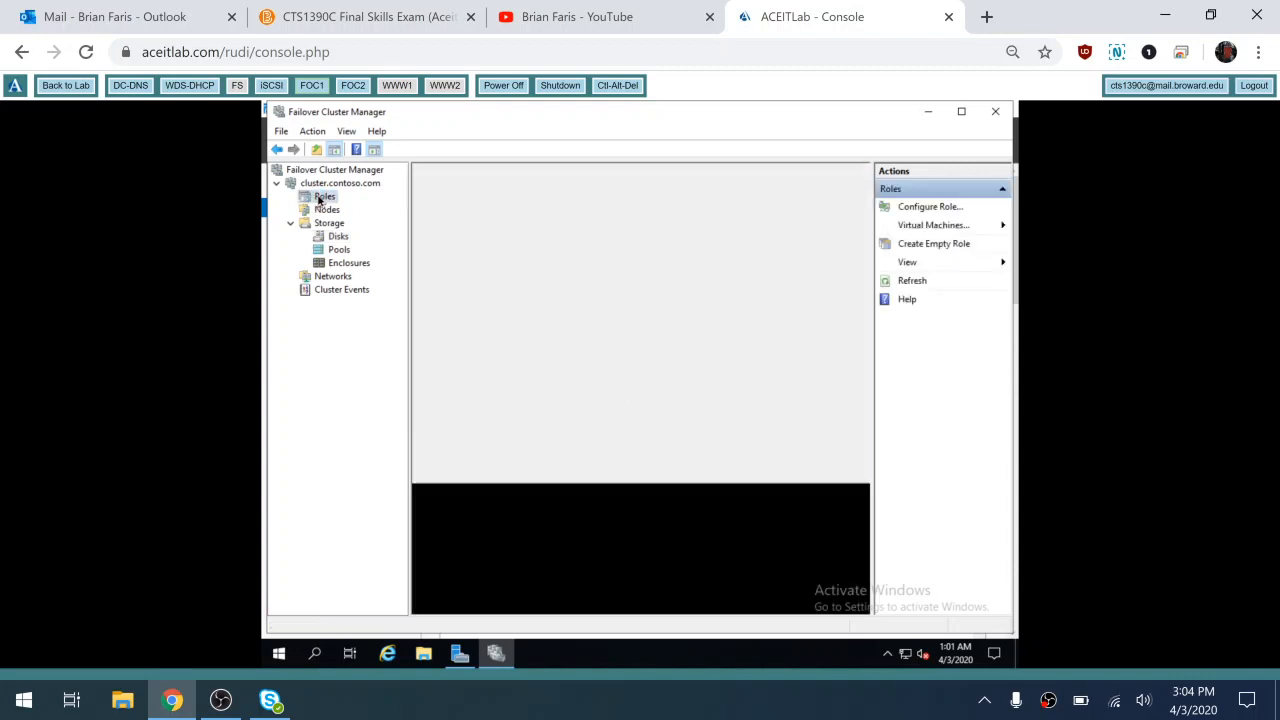